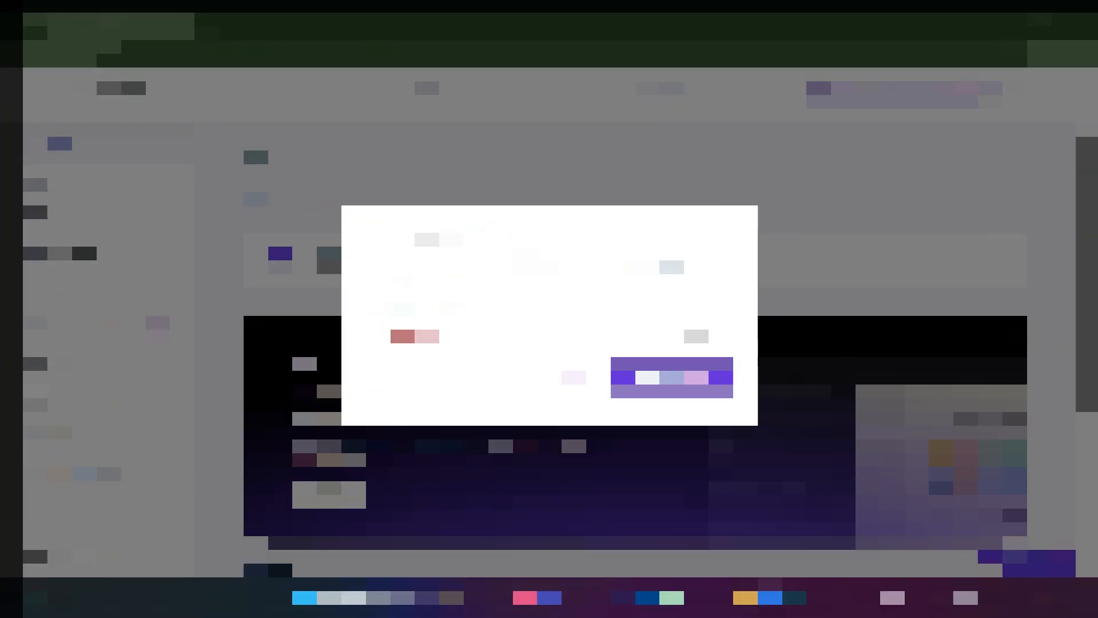
Pick the .com extension, confirm linksphereseo.com is available, and claim it as the free domain.
{"action": "left_click", "coordinate": [694, 334]}
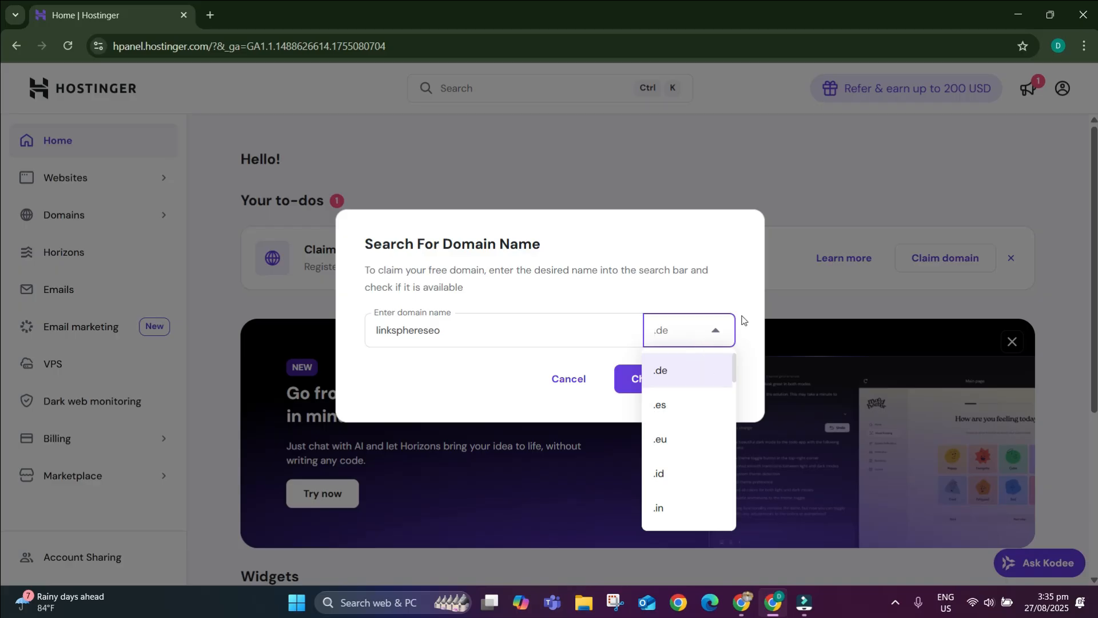
{"action": "type", "text": "com"}
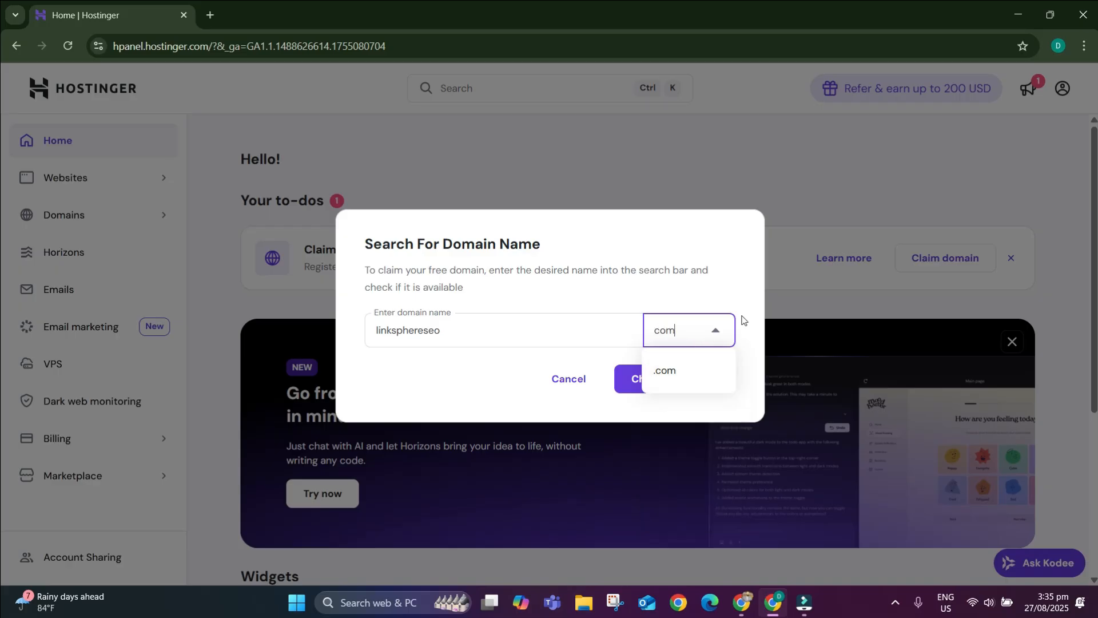
{"action": "left_click", "coordinate": [680, 370]}
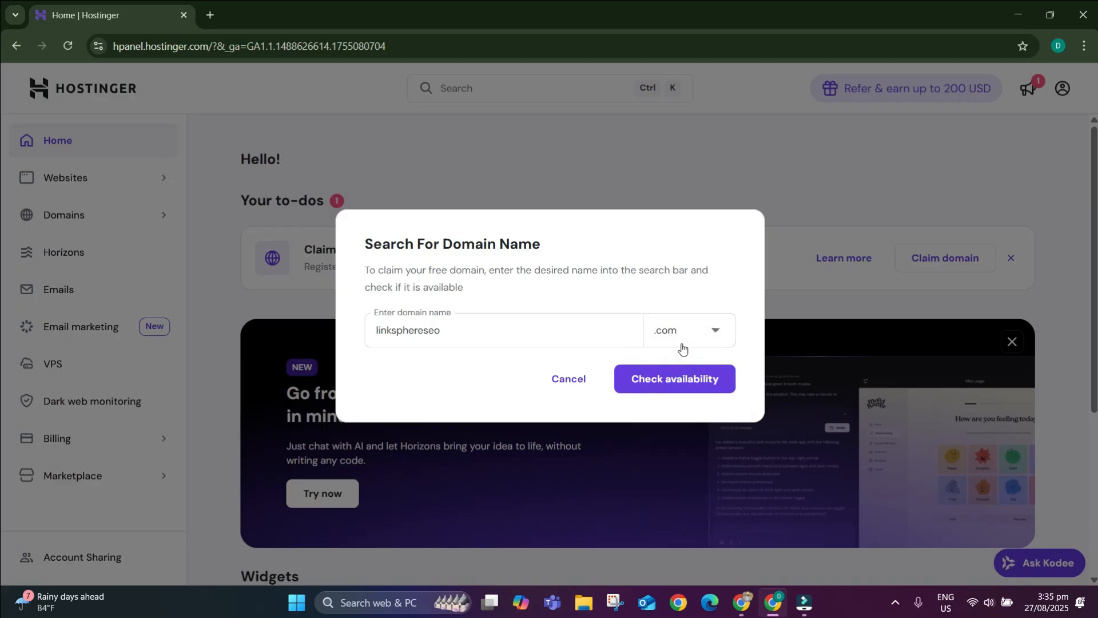
{"action": "left_click", "coordinate": [658, 379]}
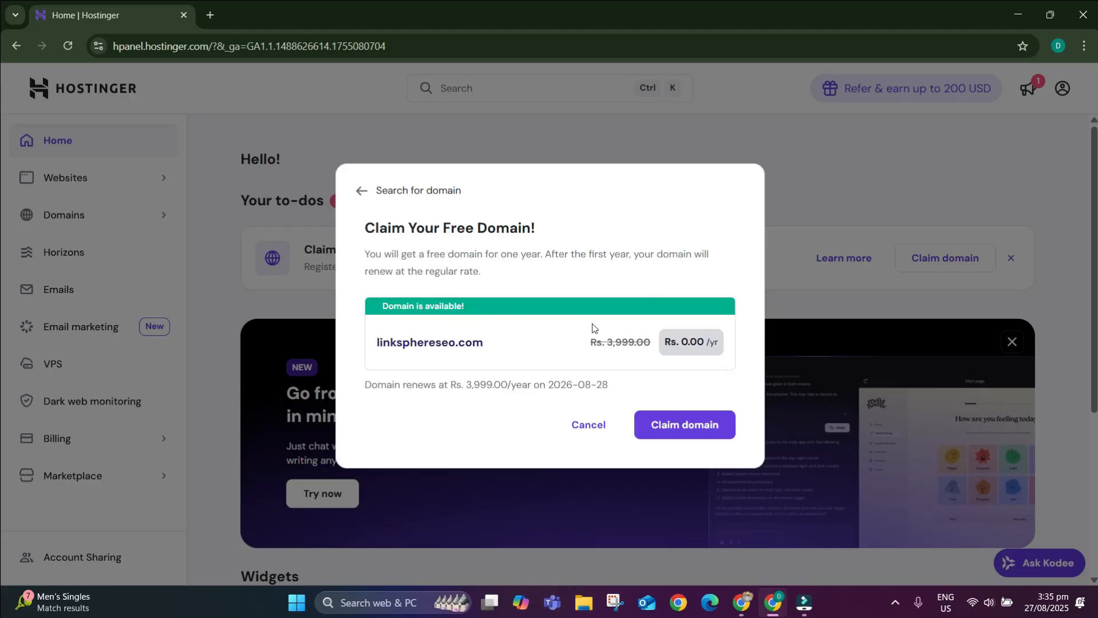
{"action": "left_click", "coordinate": [719, 423]}
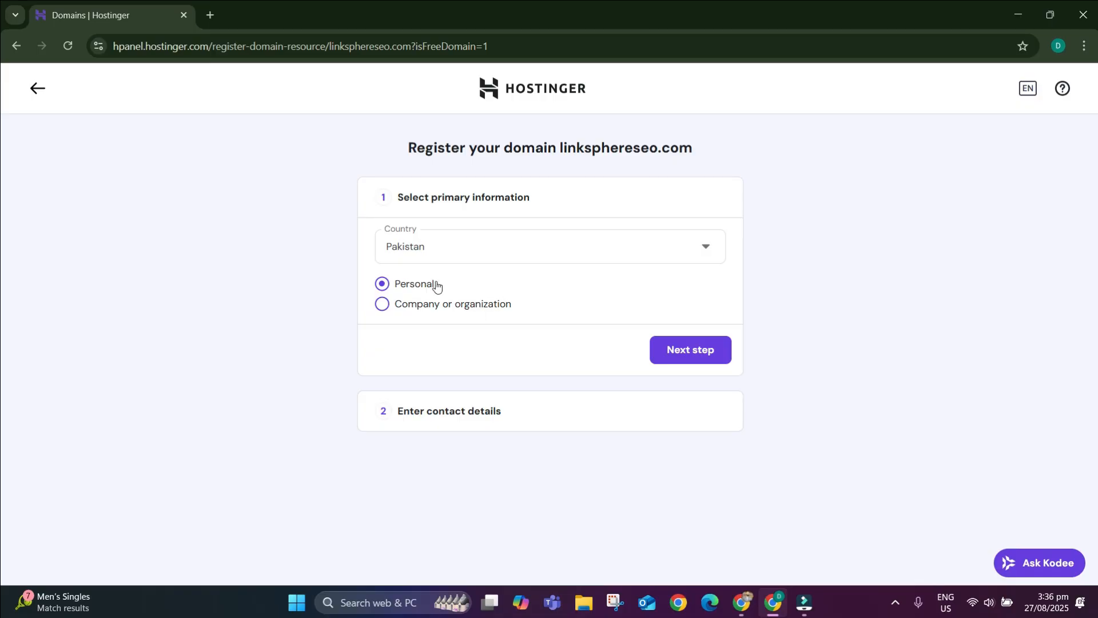
Confirm the Pakistan/Personal choice, fill in the contact details form, and dismiss Chrome's save-address prompt.
{"action": "left_click", "coordinate": [698, 350]}
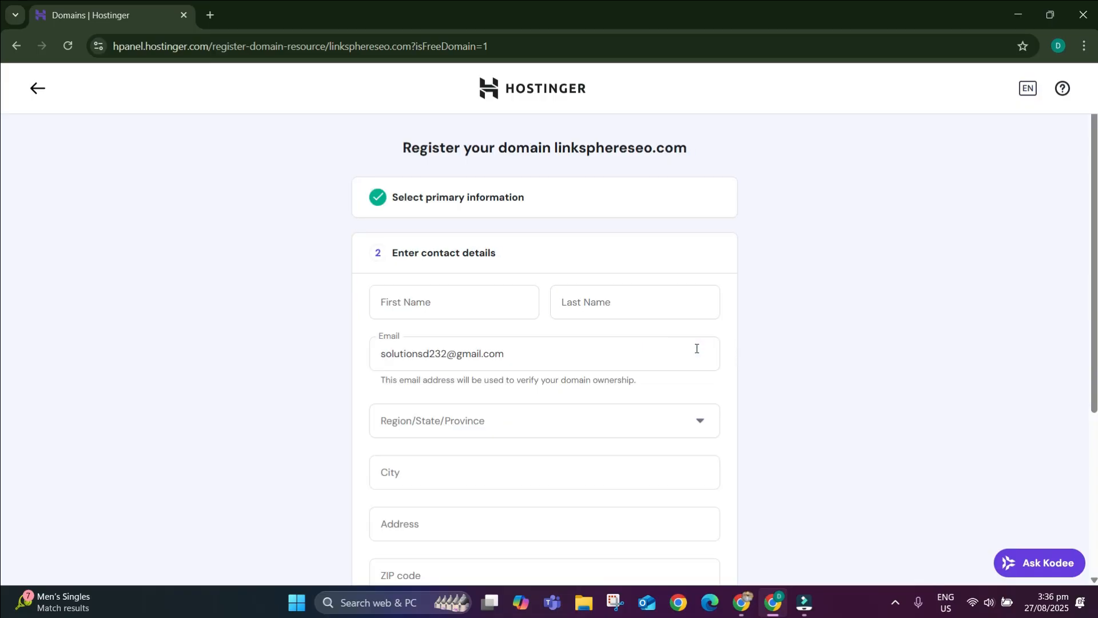
{"action": "left_click", "coordinate": [459, 295]}
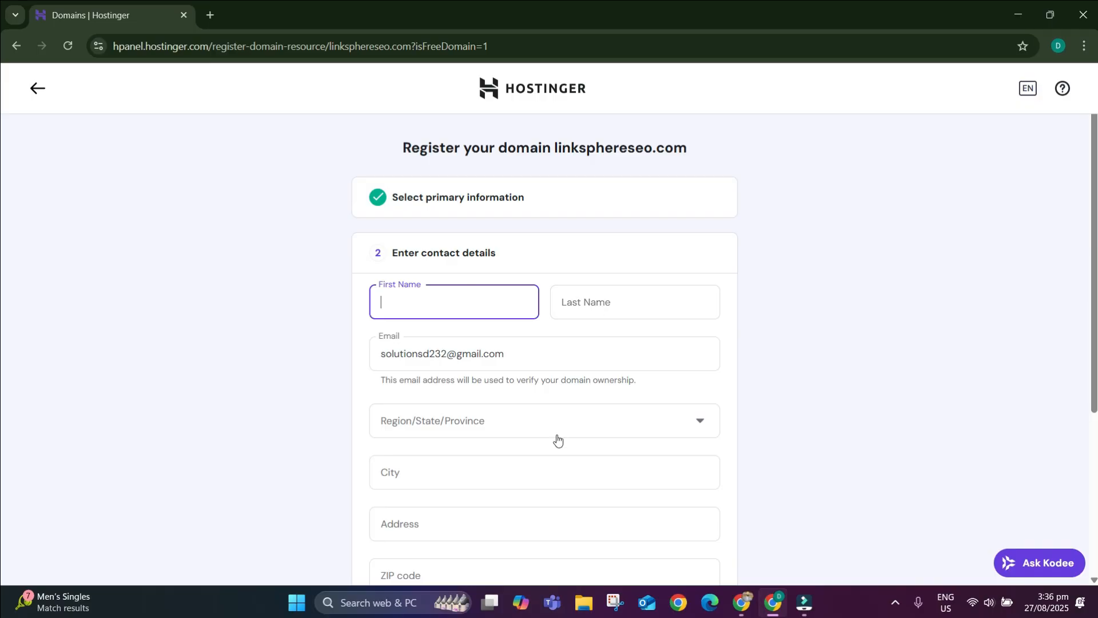
{"action": "scroll", "coordinate": [556, 439], "scroll_direction": "down", "scroll_amount": 2}
{"action": "scroll", "coordinate": [495, 337], "scroll_direction": "down", "scroll_amount": 1}
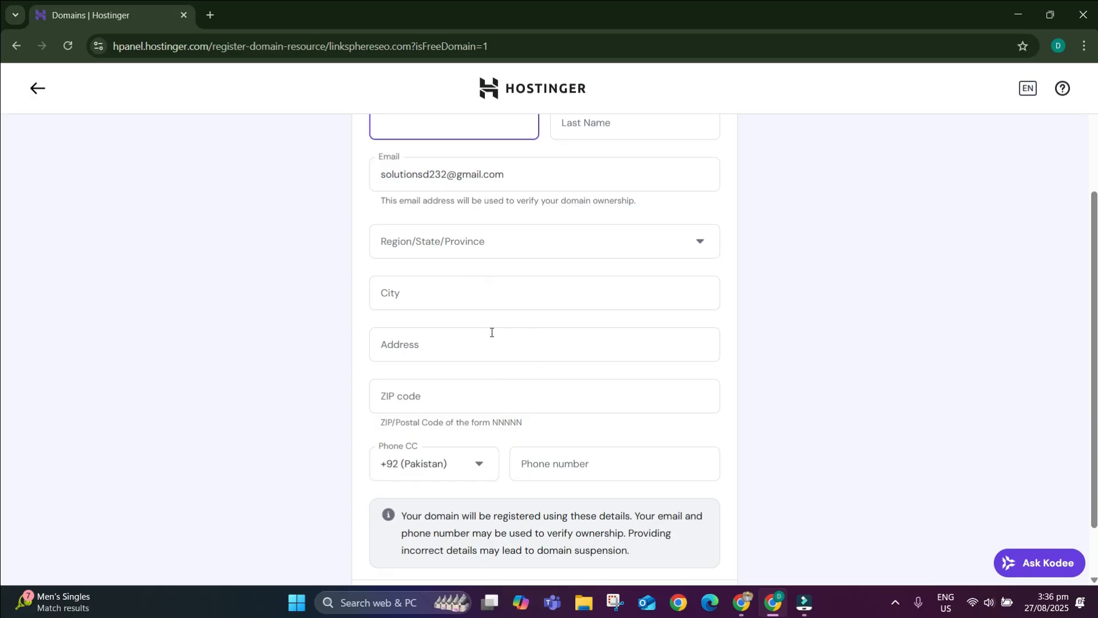
{"action": "scroll", "coordinate": [539, 471], "scroll_direction": "down", "scroll_amount": 1}
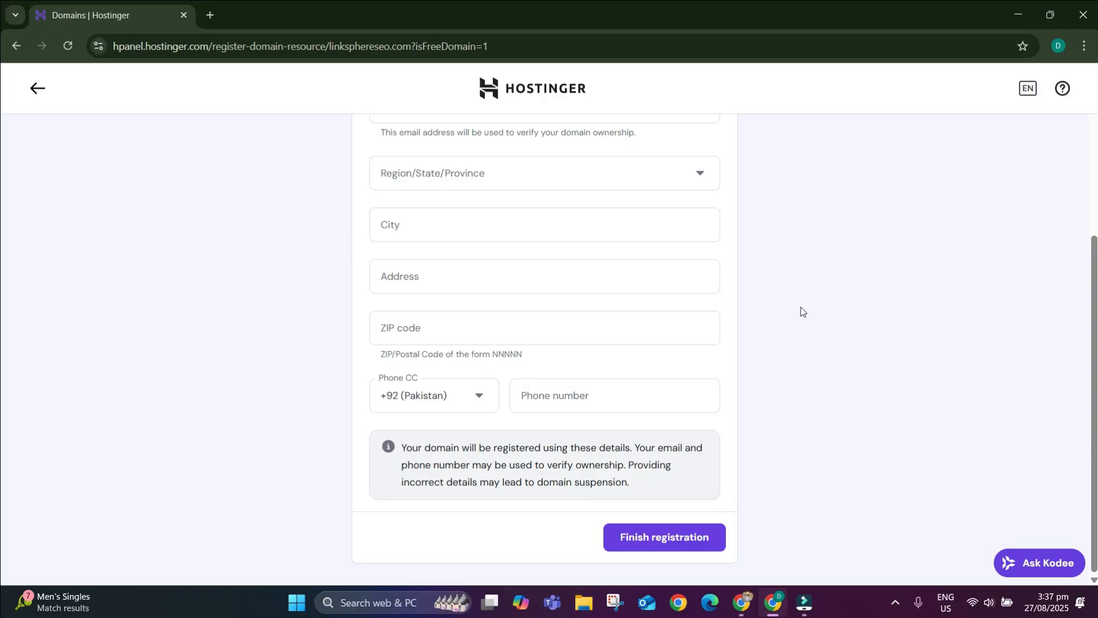
{"action": "scroll", "coordinate": [799, 309], "scroll_direction": "up", "scroll_amount": 2}
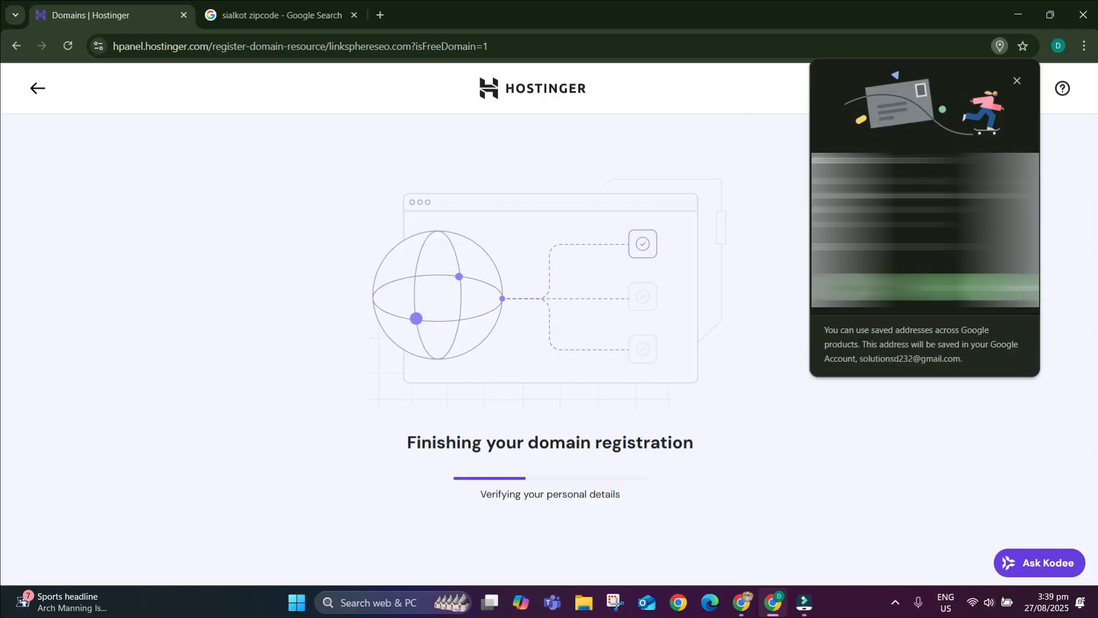
{"action": "left_click", "coordinate": [935, 287]}
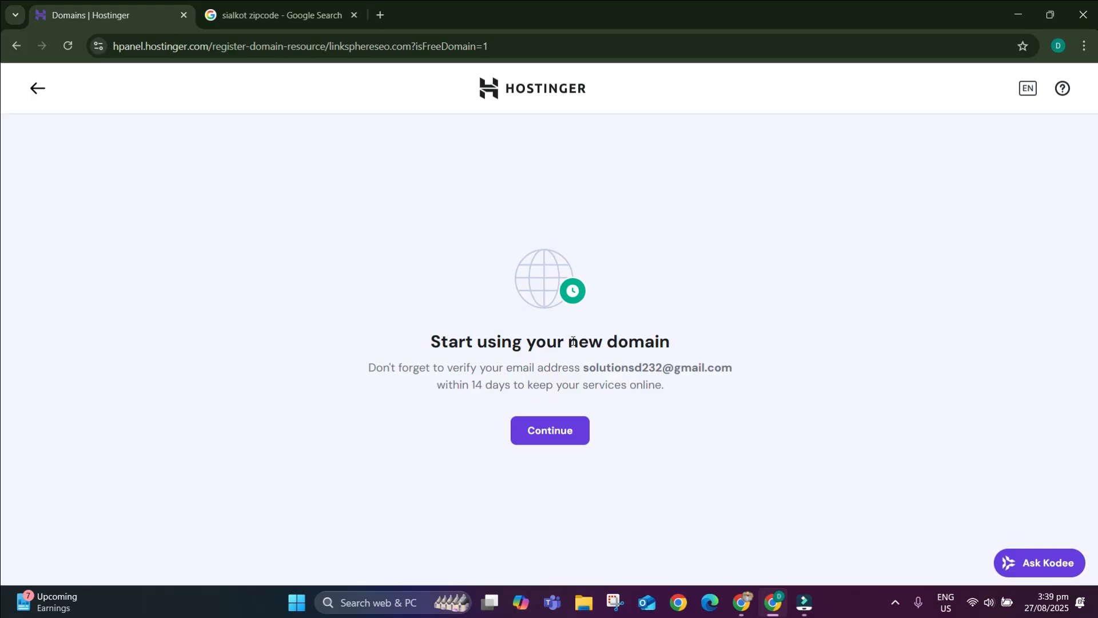
Continue past the domain confirmation and choose to create a new website rather than migrate.
{"action": "left_click", "coordinate": [532, 435]}
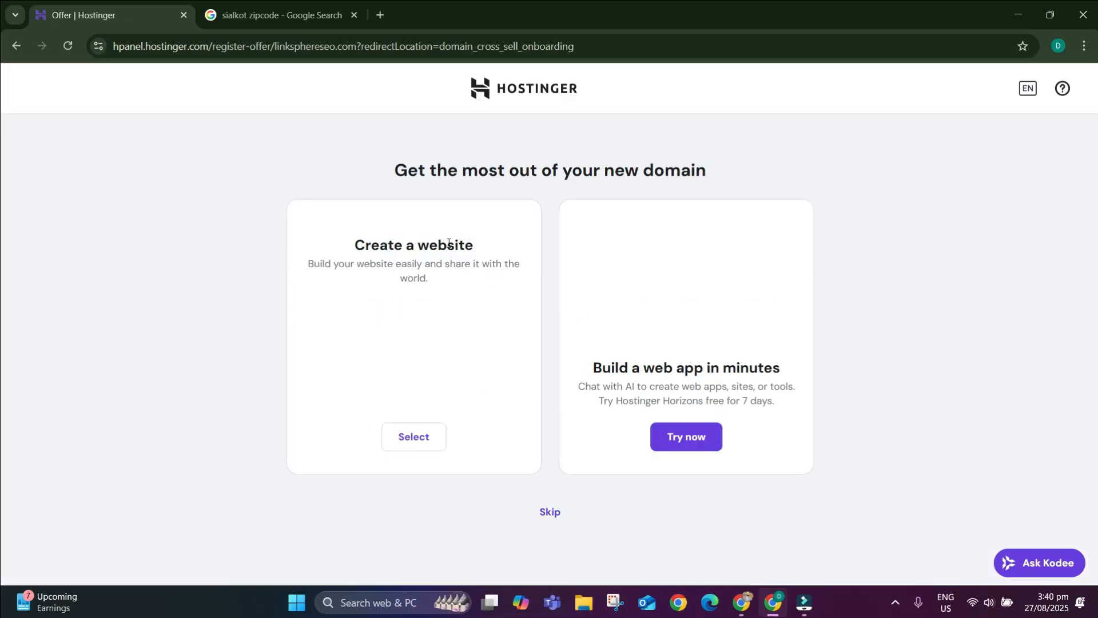
{"action": "left_click", "coordinate": [406, 437]}
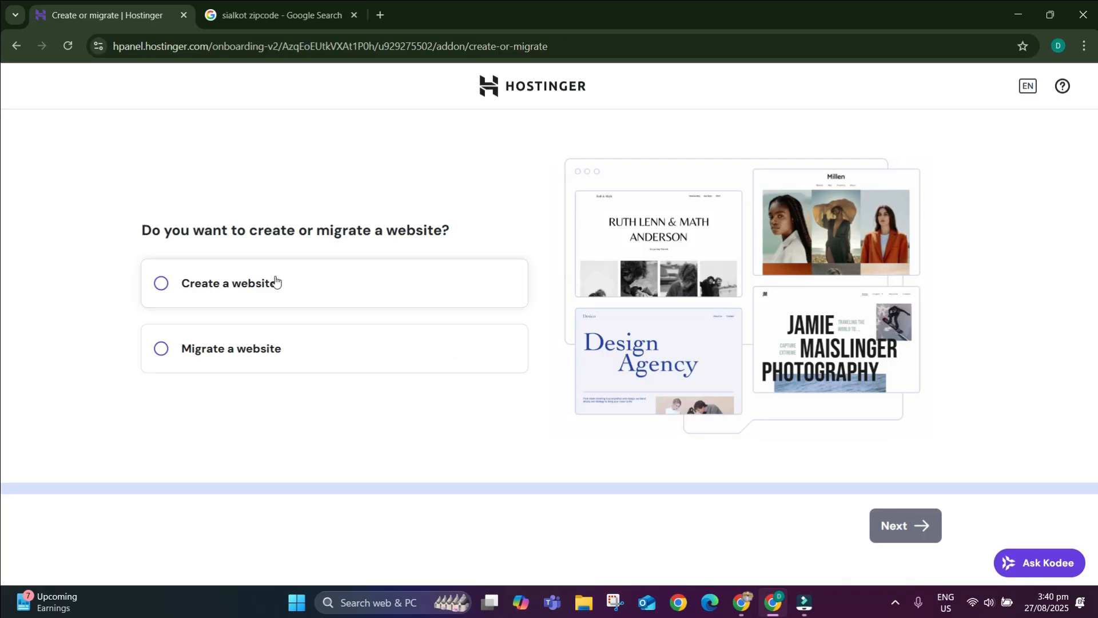
{"action": "left_click", "coordinate": [275, 282]}
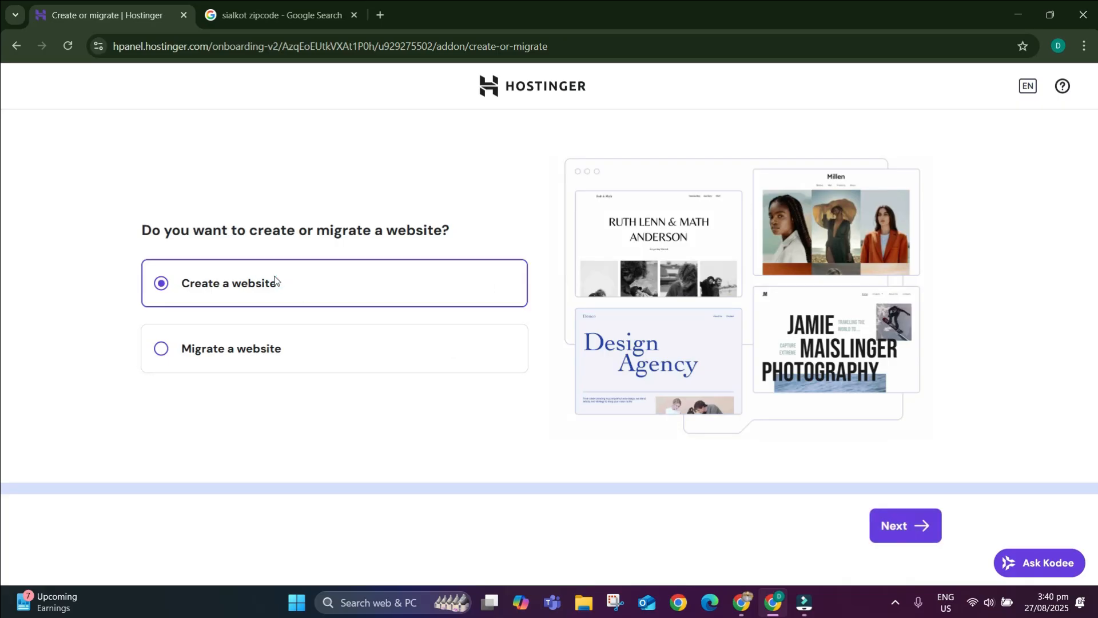
{"action": "left_click", "coordinate": [891, 538]}
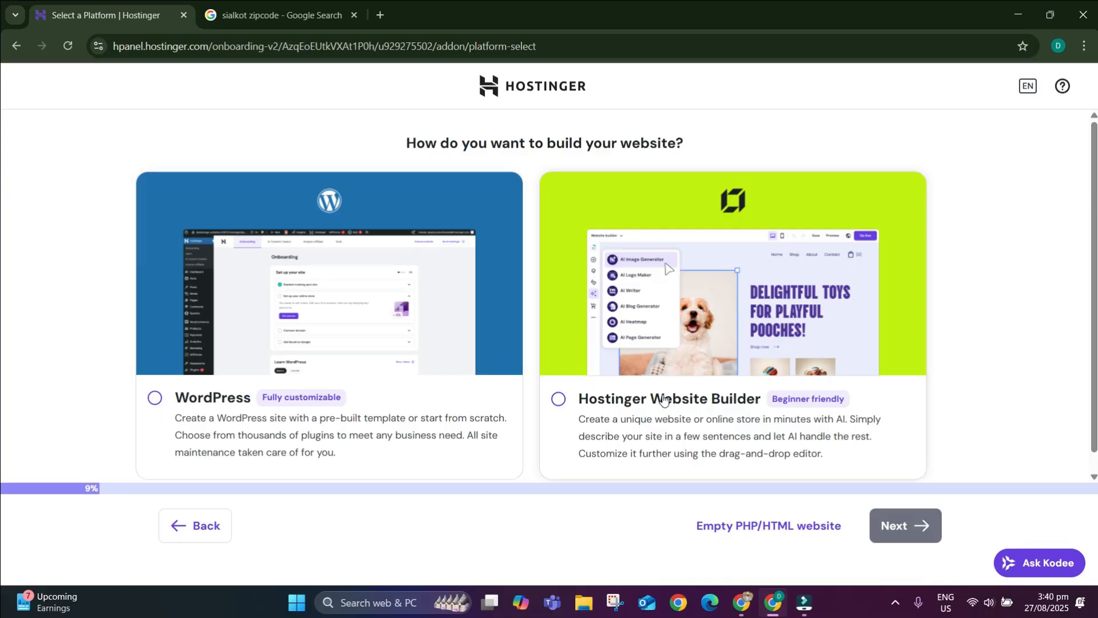
Choose WordPress as the platform and submit its admin login details.
{"action": "left_click", "coordinate": [195, 407]}
{"action": "left_click", "coordinate": [900, 525]}
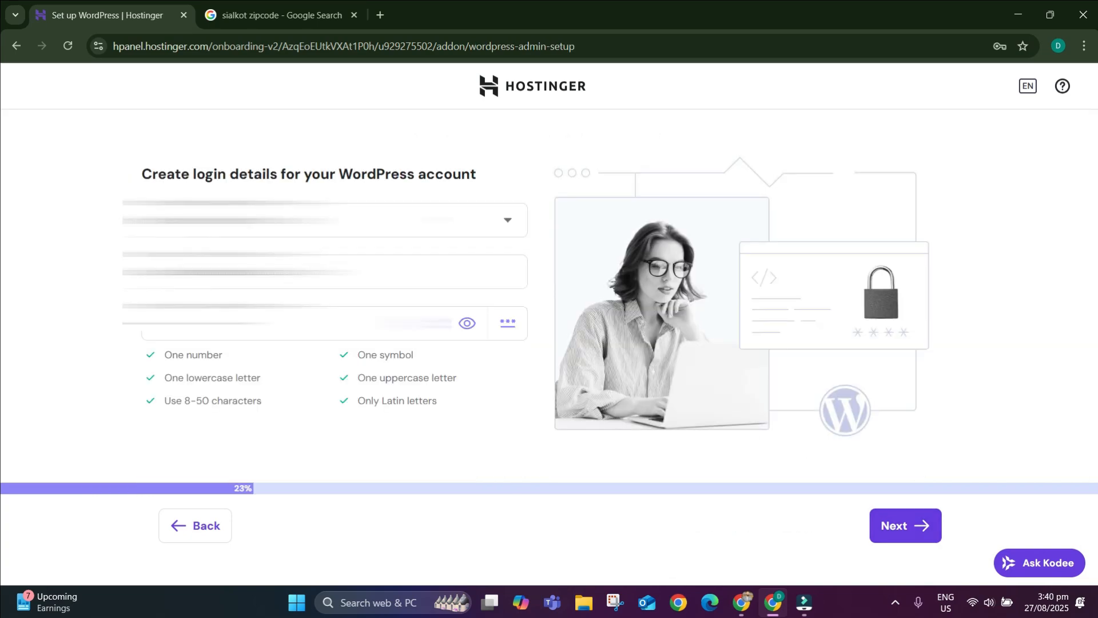
{"action": "left_click_drag", "start_coordinate": [382, 271], "coordinate": [123, 280]}
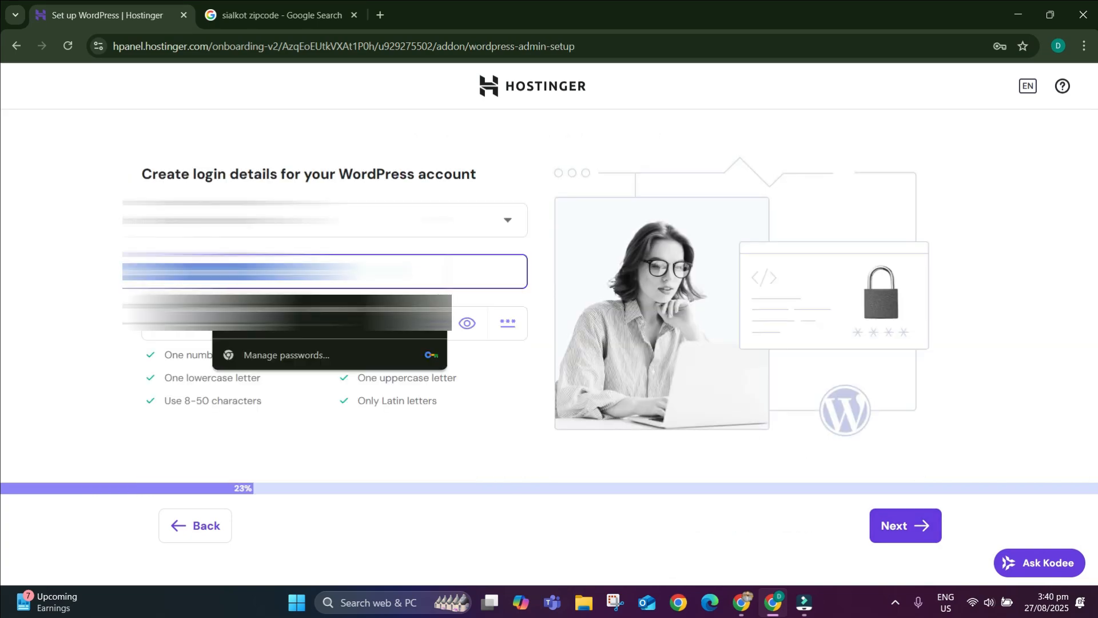
{"action": "left_click", "coordinate": [63, 320]}
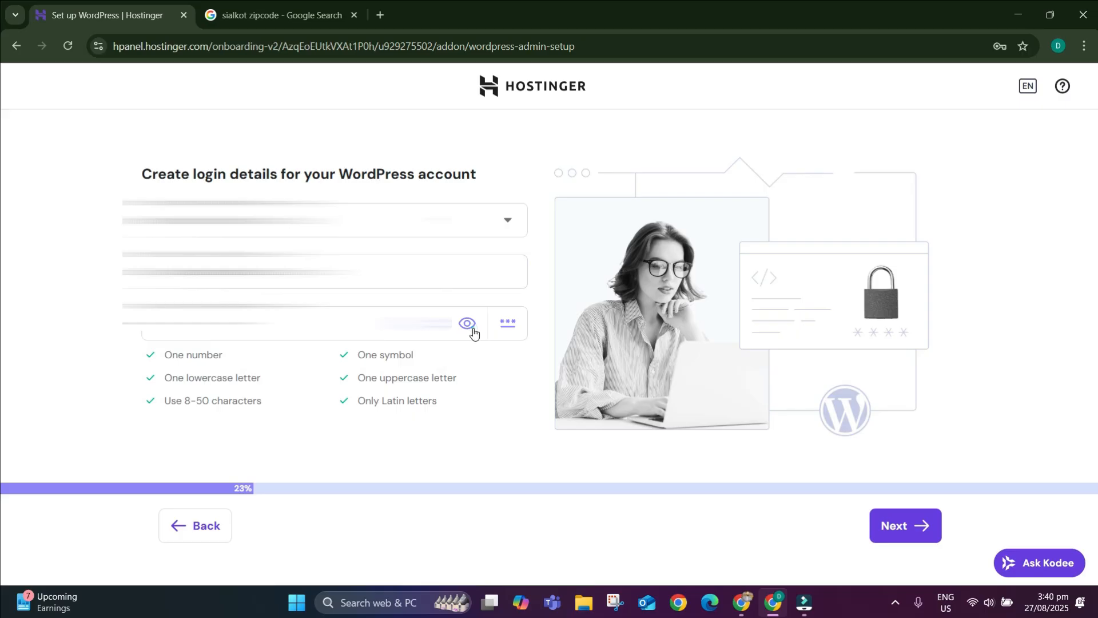
{"action": "left_click", "coordinate": [936, 531]}
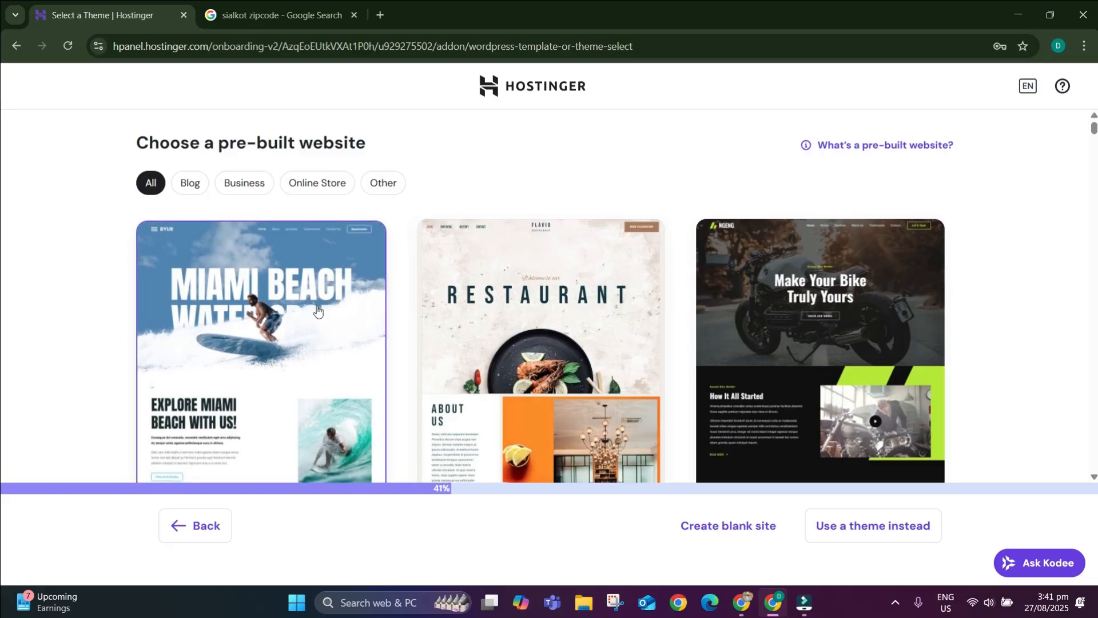
Skip the pre-built websites for a theme, select linksphereseo.com as the domain, and install WordPress.
{"action": "scroll", "coordinate": [559, 340], "scroll_direction": "down", "scroll_amount": 10}
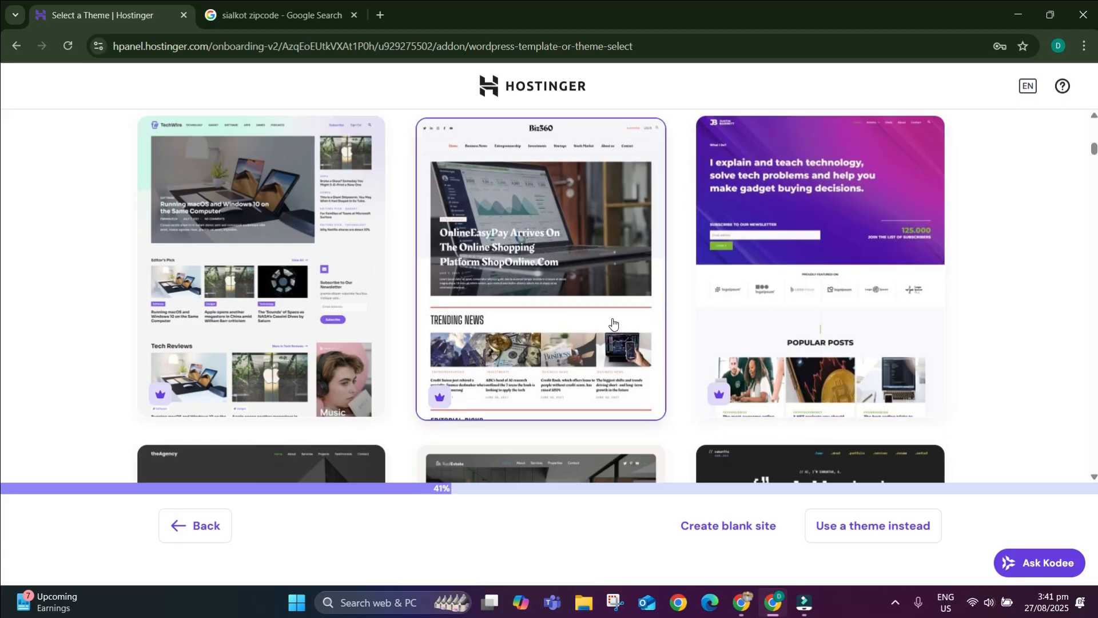
{"action": "scroll", "coordinate": [613, 323], "scroll_direction": "up", "scroll_amount": 10}
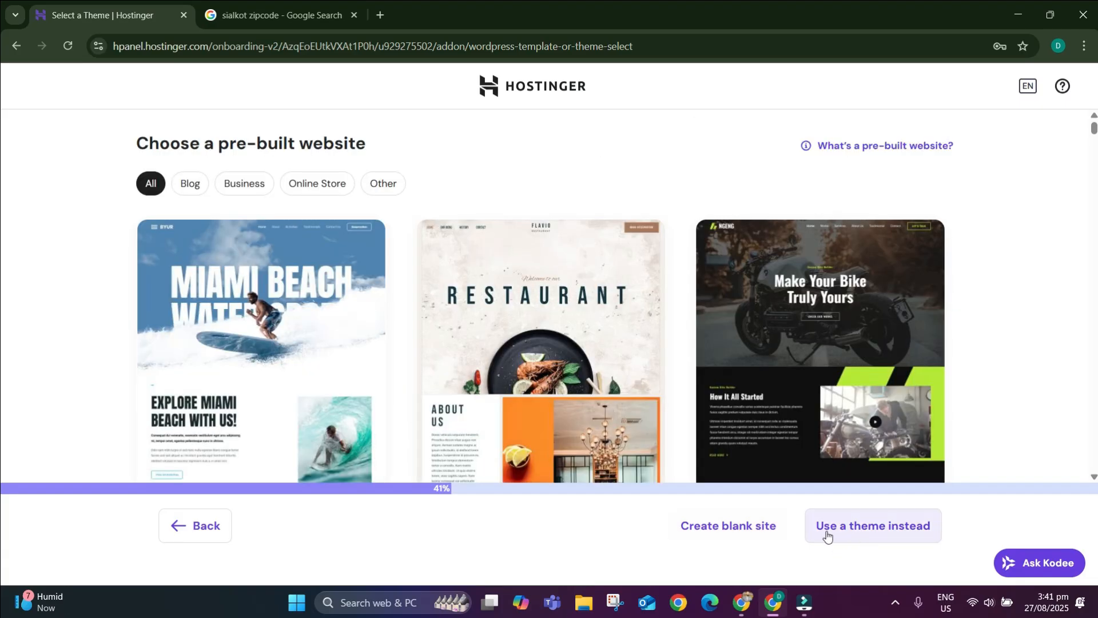
{"action": "left_click", "coordinate": [736, 537]}
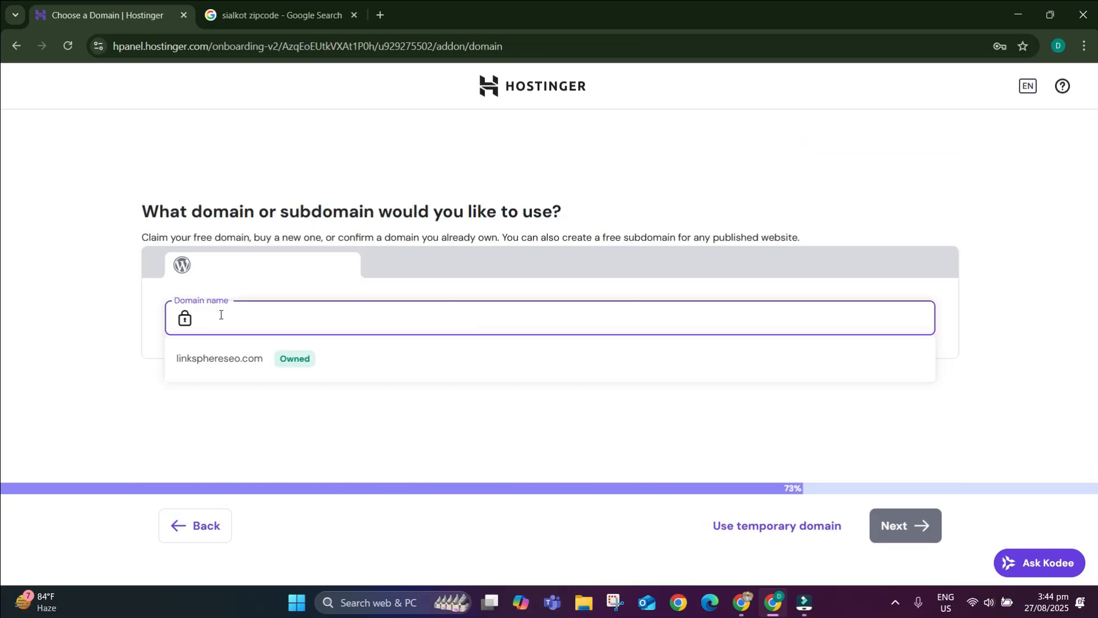
{"action": "left_click", "coordinate": [243, 359]}
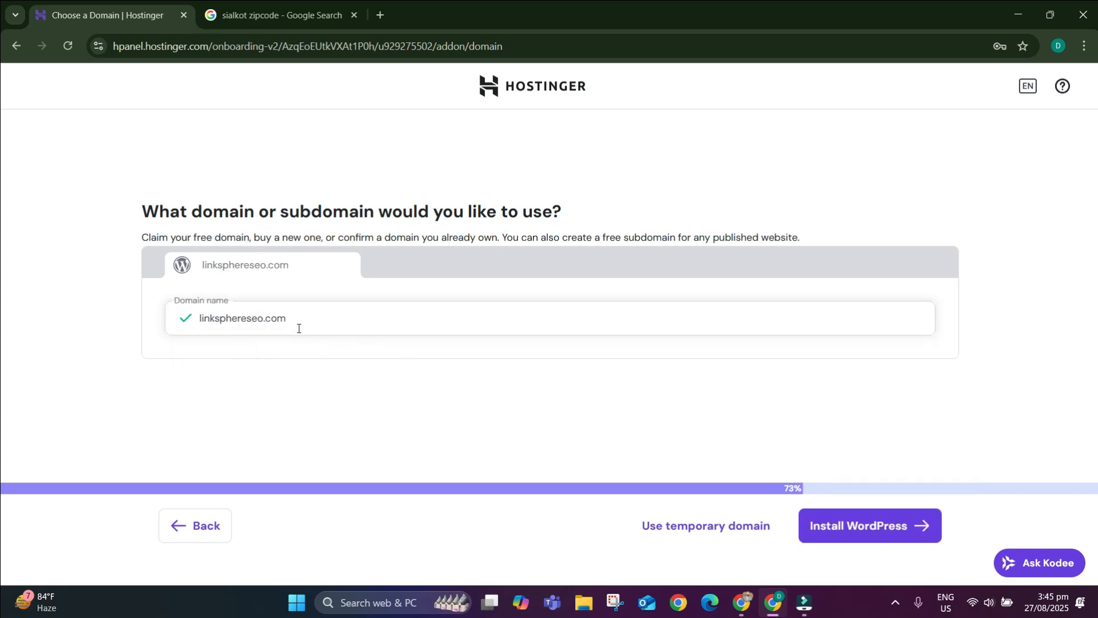
{"action": "left_click", "coordinate": [872, 524]}
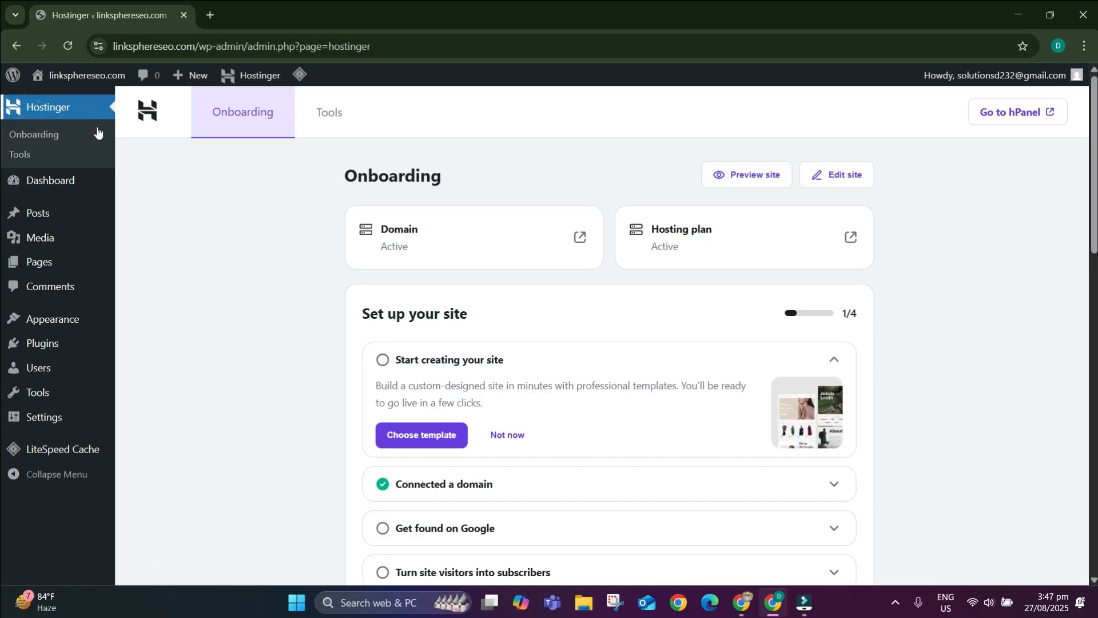
Open the linksphereseo.com WordPress admin and browse the Welcome to WordPress 6.8.2 Dashboard.
{"action": "left_click", "coordinate": [184, 228]}
{"action": "mouse_move", "coordinate": [38, 188]}
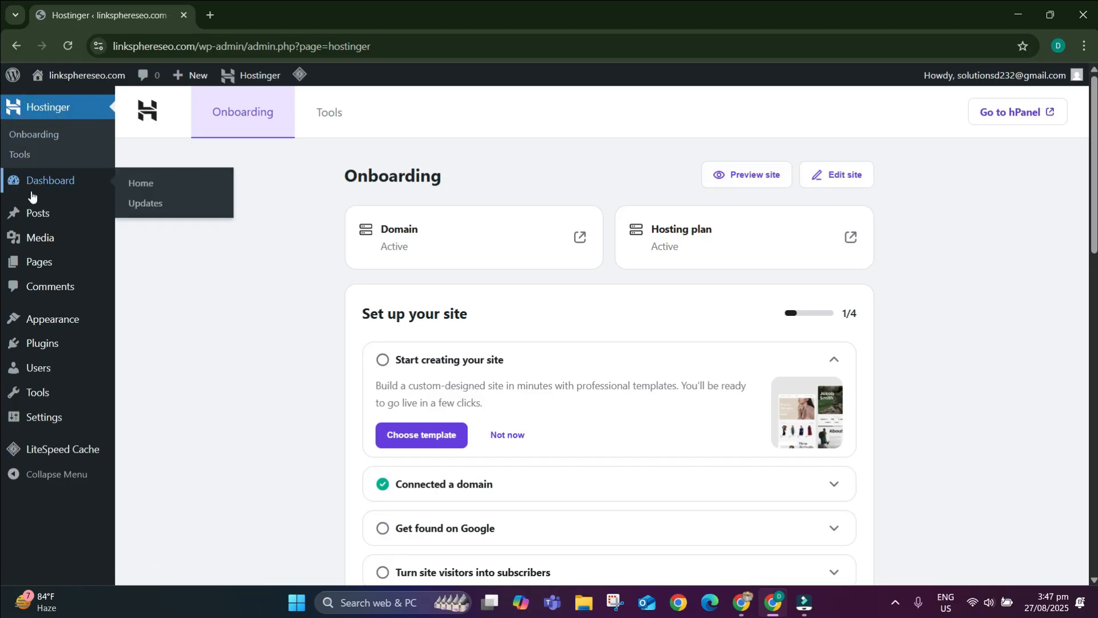
{"action": "left_click", "coordinate": [227, 342]}
{"action": "scroll", "coordinate": [428, 321], "scroll_direction": "down", "scroll_amount": 5}
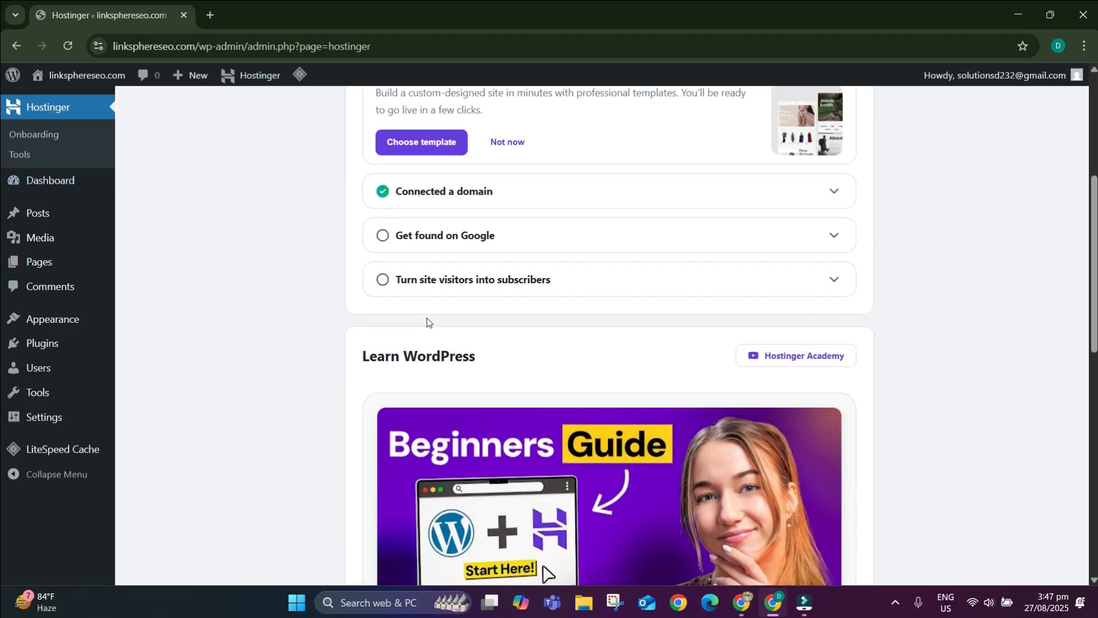
{"action": "scroll", "coordinate": [426, 320], "scroll_direction": "down", "scroll_amount": 2}
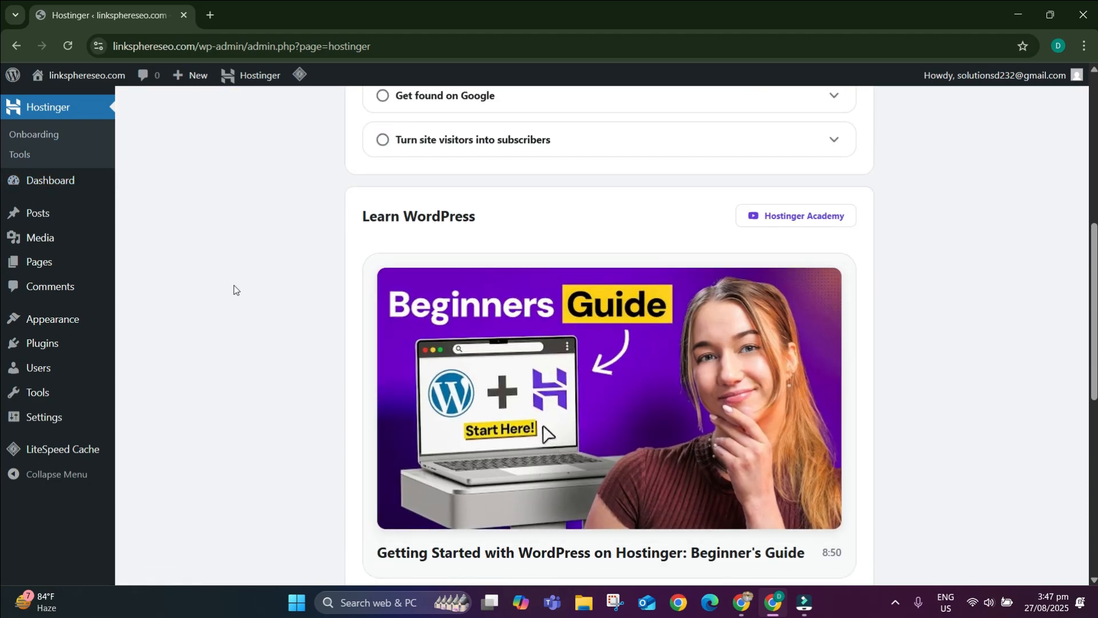
{"action": "scroll", "coordinate": [339, 361], "scroll_direction": "up", "scroll_amount": 7}
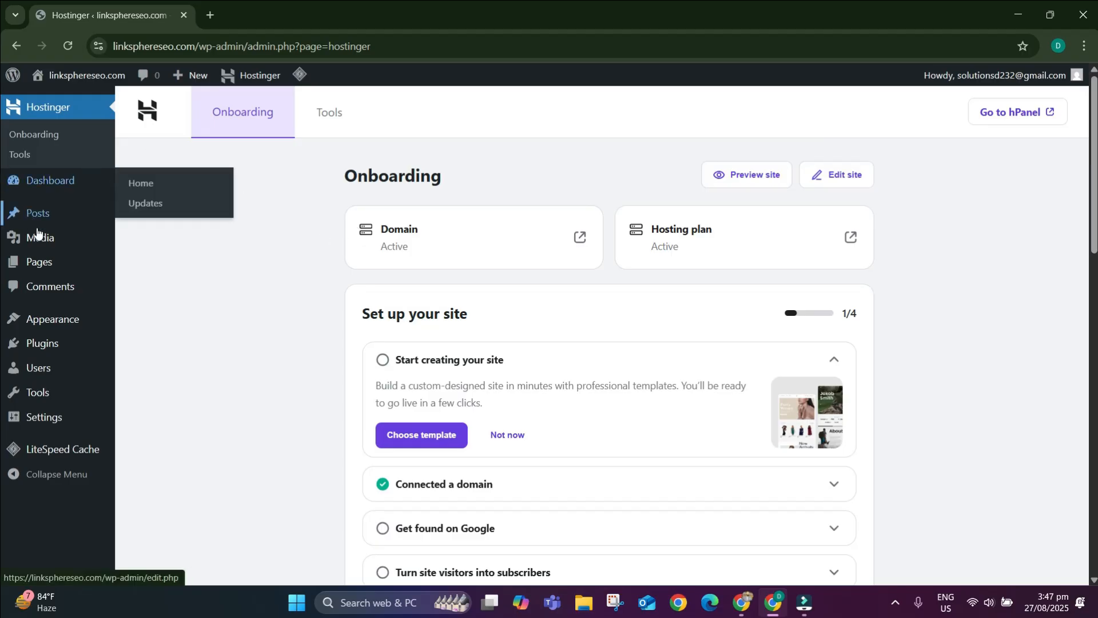
Go to the Dashboard home and dismiss the Welcome to WordPress panel.
{"action": "mouse_move", "coordinate": [101, 316]}
{"action": "left_click", "coordinate": [57, 182]}
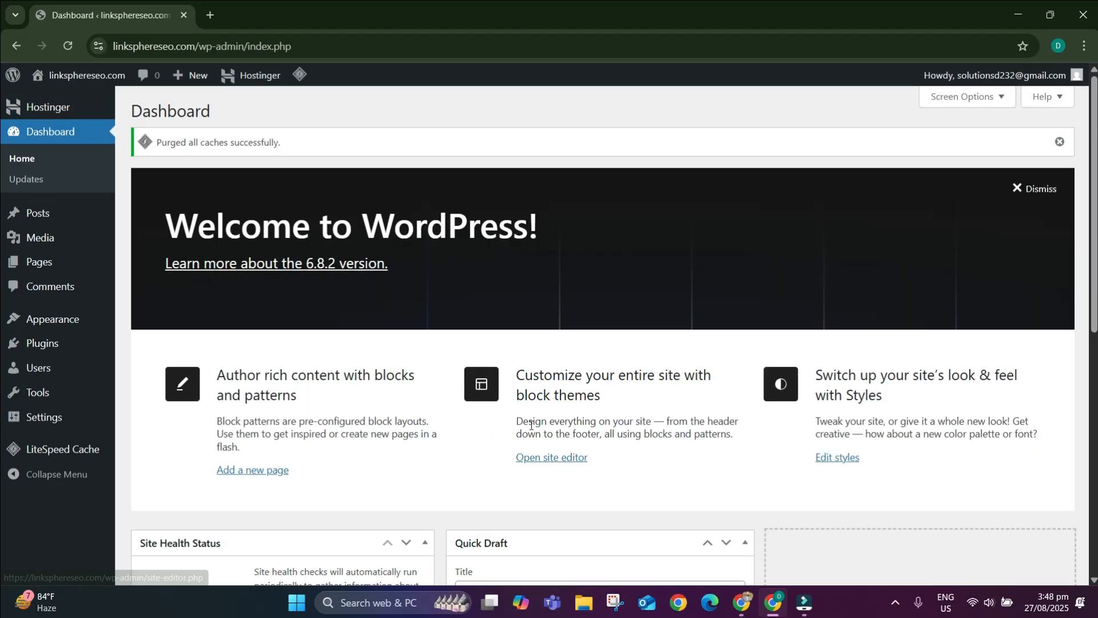
{"action": "scroll", "coordinate": [435, 360], "scroll_direction": "down", "scroll_amount": 5}
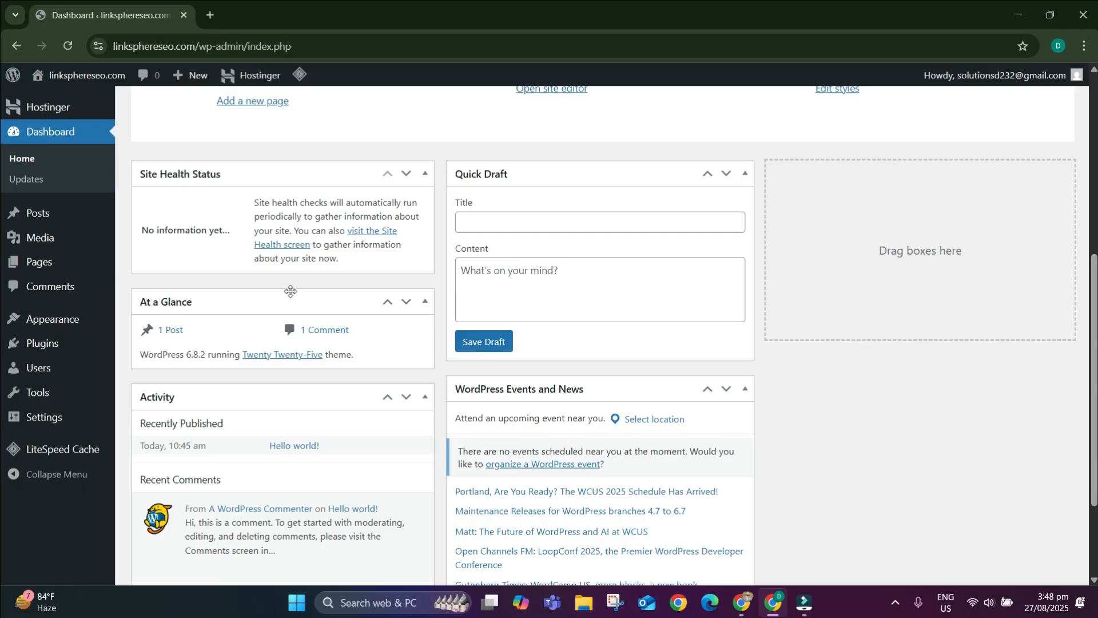
{"action": "mouse_move", "coordinate": [88, 409]}
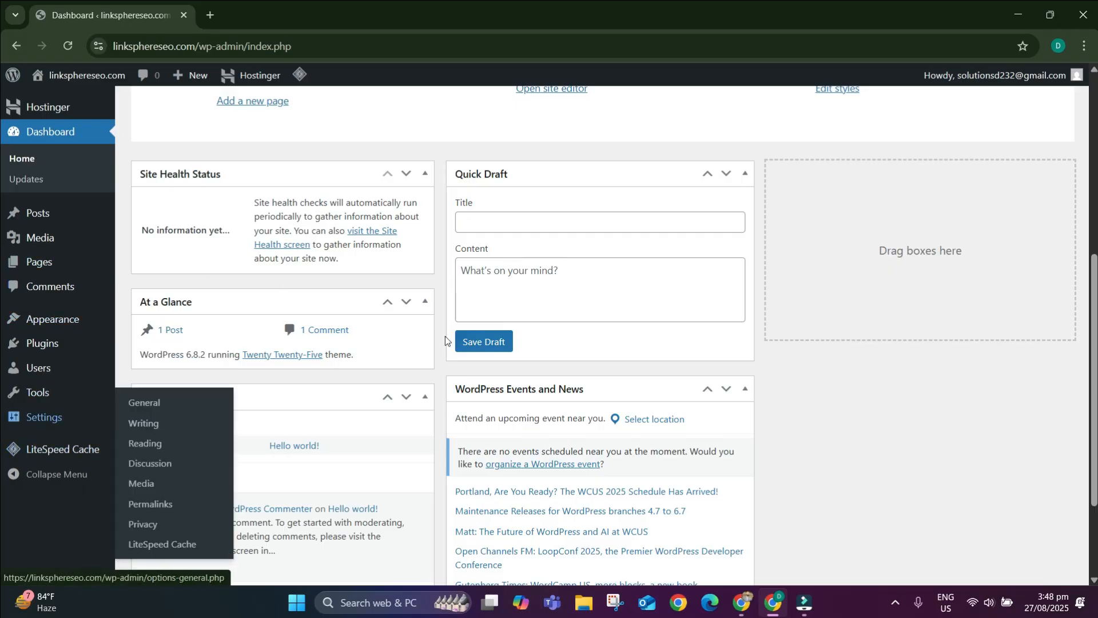
{"action": "scroll", "coordinate": [449, 338], "scroll_direction": "down", "scroll_amount": 2}
{"action": "scroll", "coordinate": [454, 323], "scroll_direction": "up", "scroll_amount": 5}
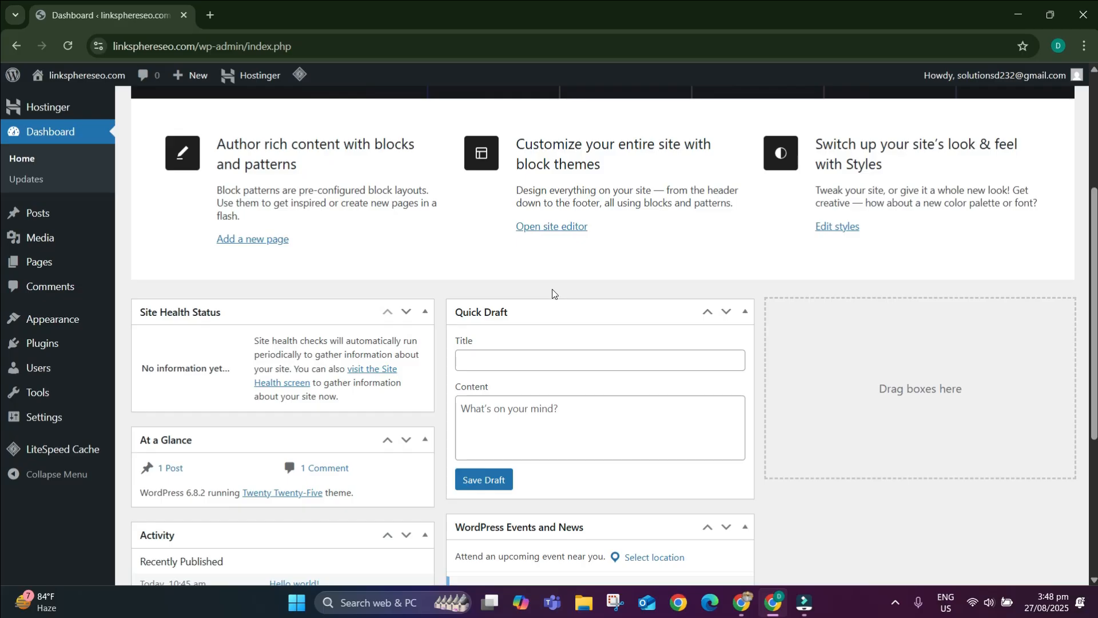
{"action": "scroll", "coordinate": [542, 311], "scroll_direction": "up", "scroll_amount": 4}
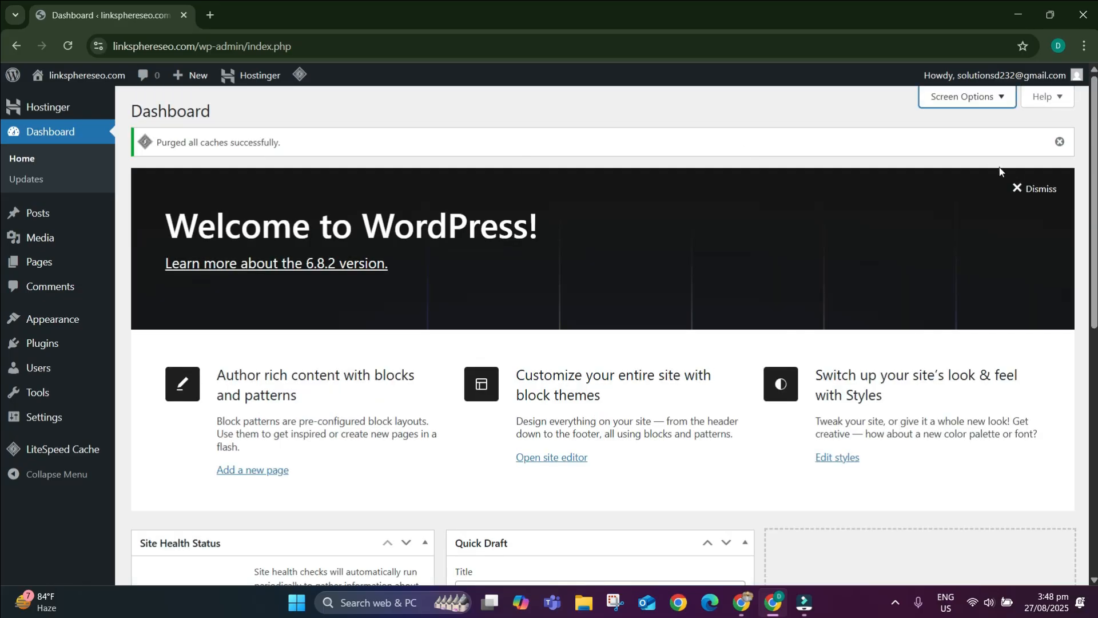
{"action": "left_click", "coordinate": [1035, 186]}
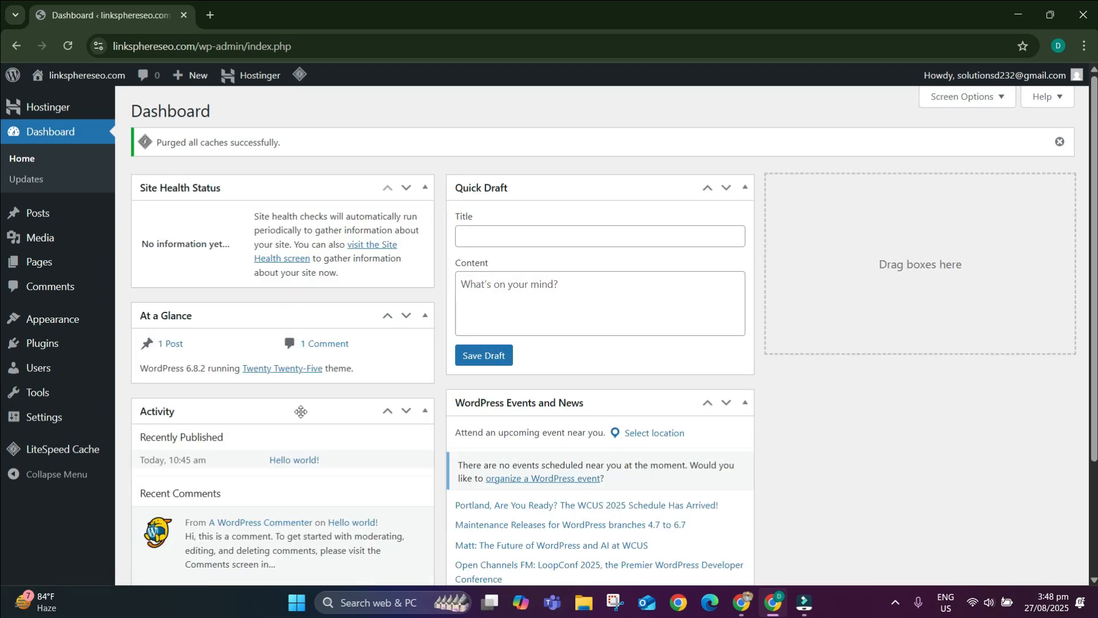
Move the Site Health Status box below At a Glance and then below Activity.
{"action": "scroll", "coordinate": [300, 410], "scroll_direction": "down", "scroll_amount": 3}
{"action": "scroll", "coordinate": [300, 411], "scroll_direction": "up", "scroll_amount": 3}
{"action": "left_click_drag", "start_coordinate": [318, 186], "coordinate": [324, 353]}
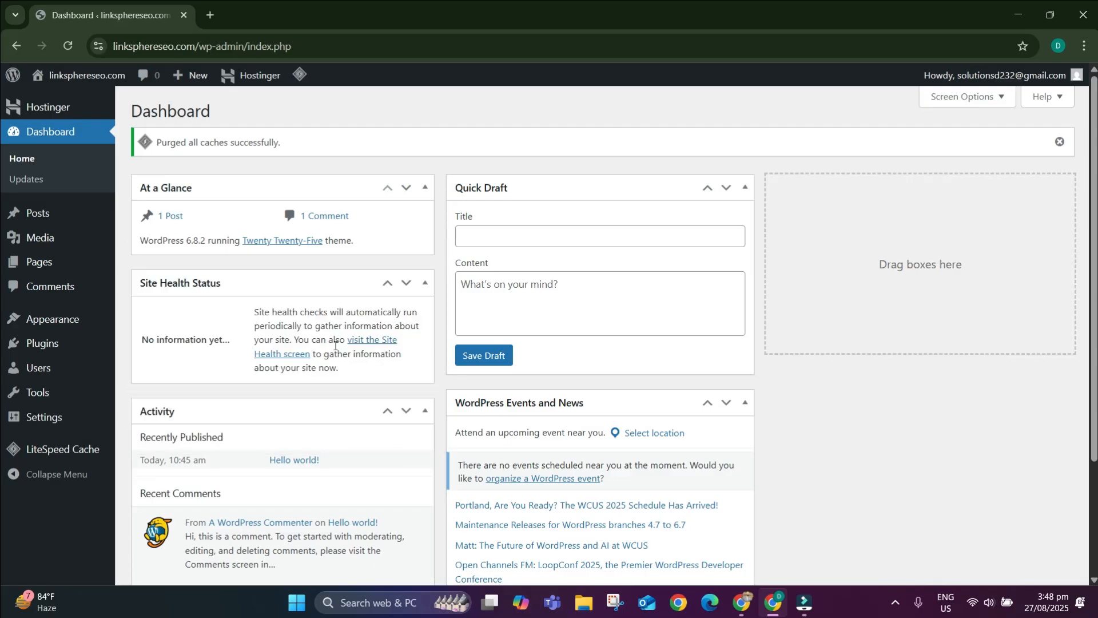
{"action": "left_click", "coordinate": [406, 285]}
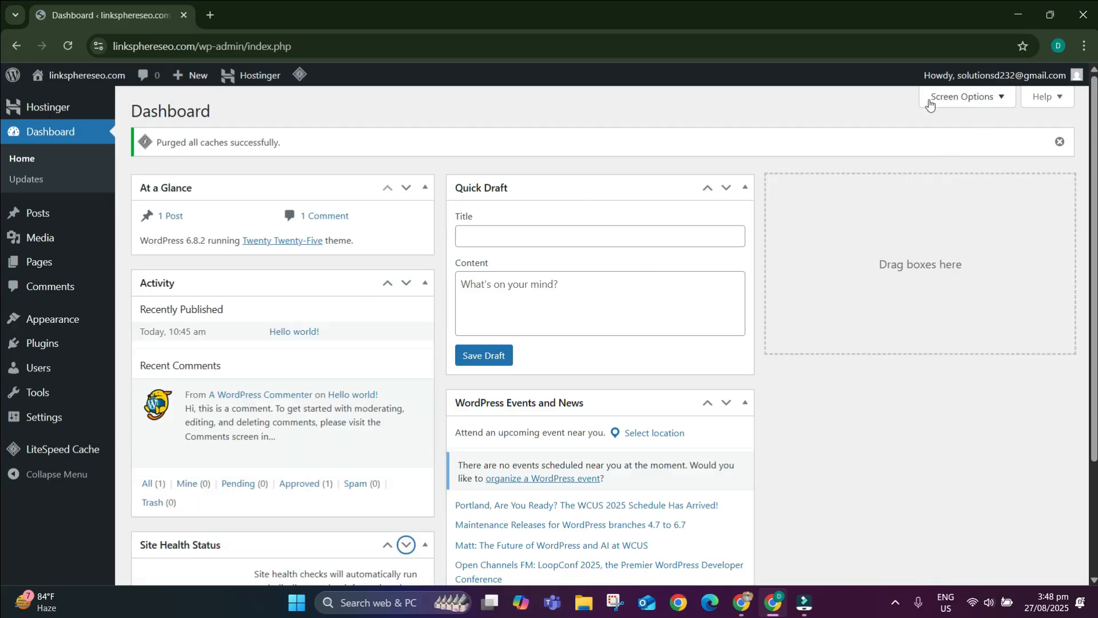
Use Screen Options to hide Quick Draft, Events and News, Activity and At a Glance, leaving only Site Health Status.
{"action": "left_click", "coordinate": [947, 97]}
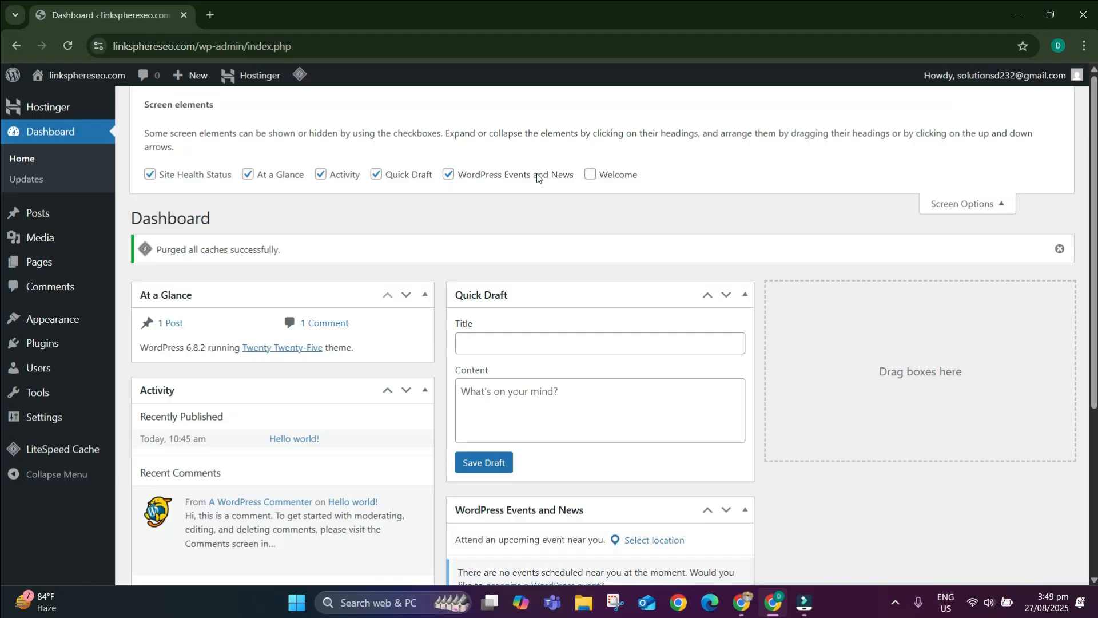
{"action": "left_click", "coordinate": [448, 174]}
{"action": "left_click", "coordinate": [378, 174]}
{"action": "left_click", "coordinate": [342, 171]}
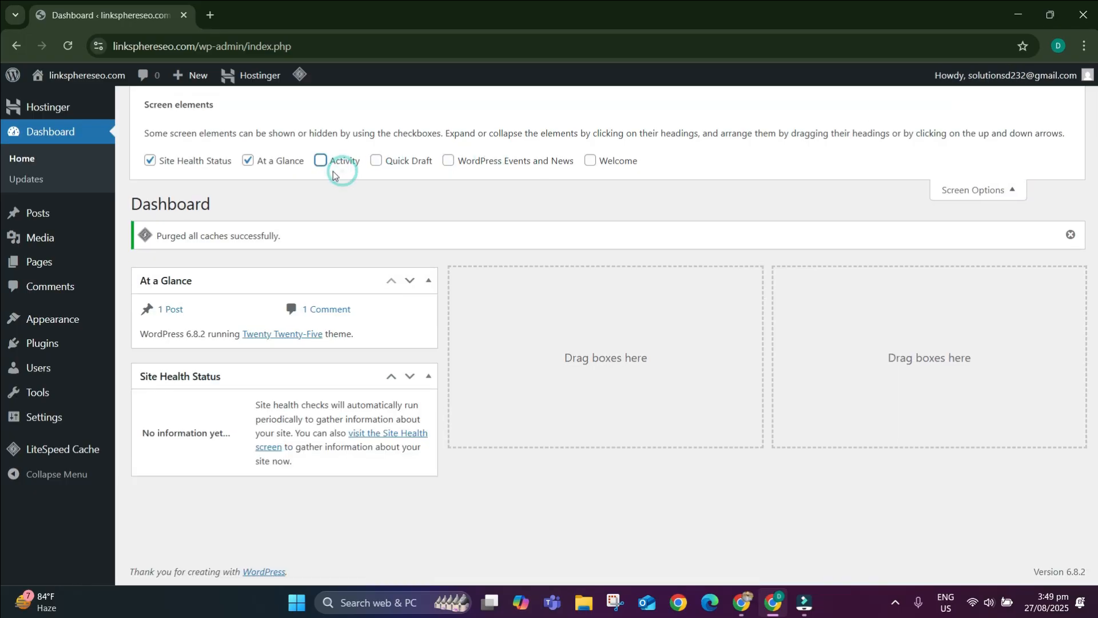
{"action": "left_click", "coordinate": [282, 165]}
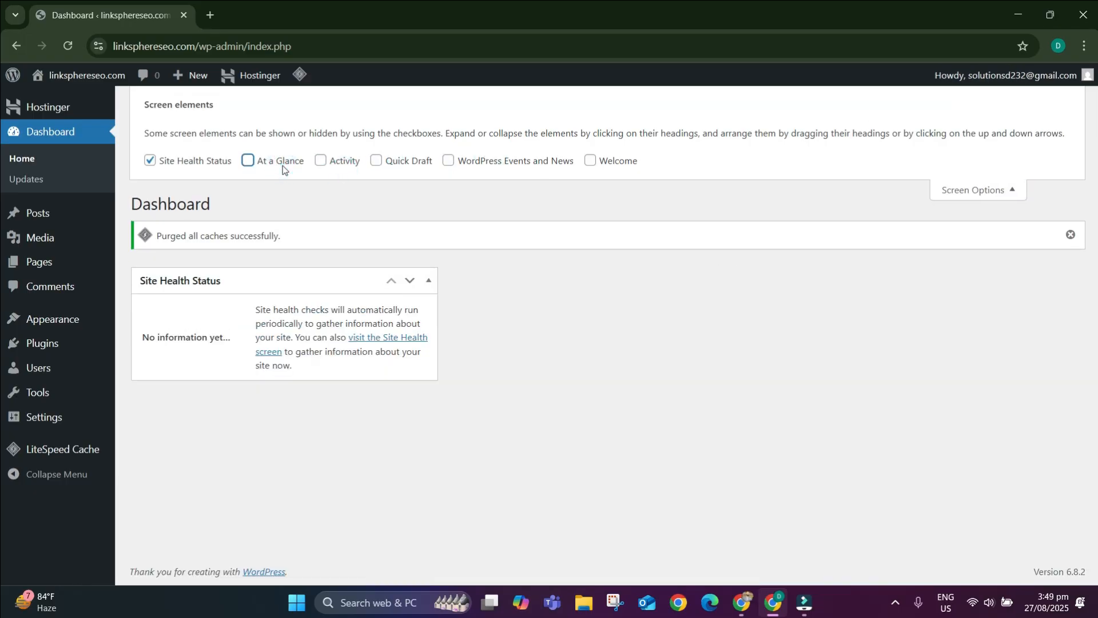
{"action": "left_click", "coordinate": [334, 164]}
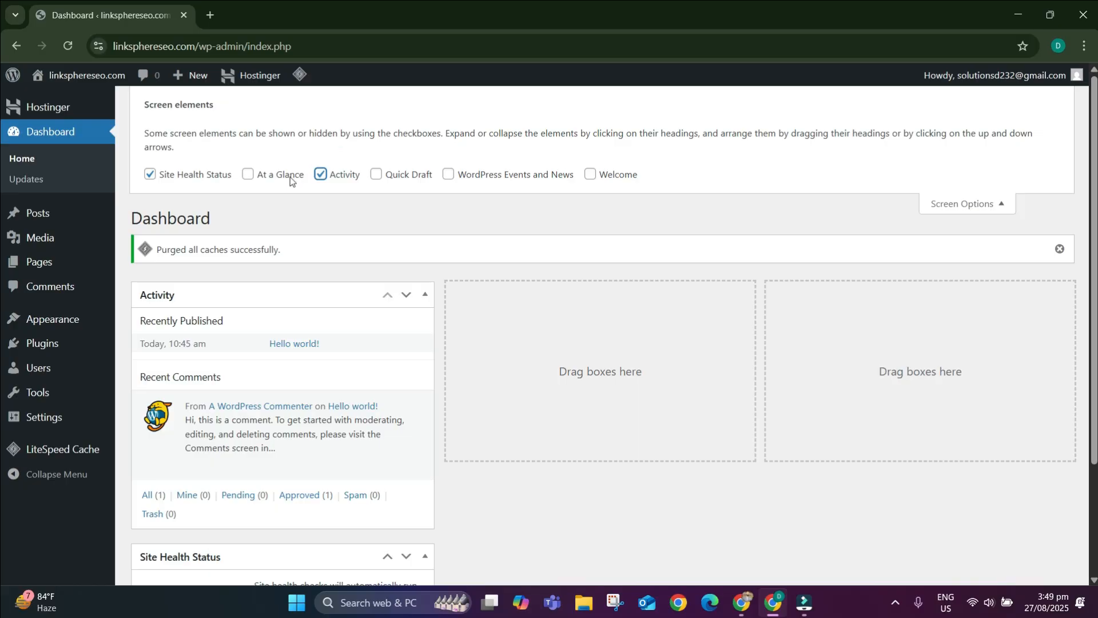
{"action": "left_click", "coordinate": [290, 178]}
{"action": "left_click", "coordinate": [342, 180]}
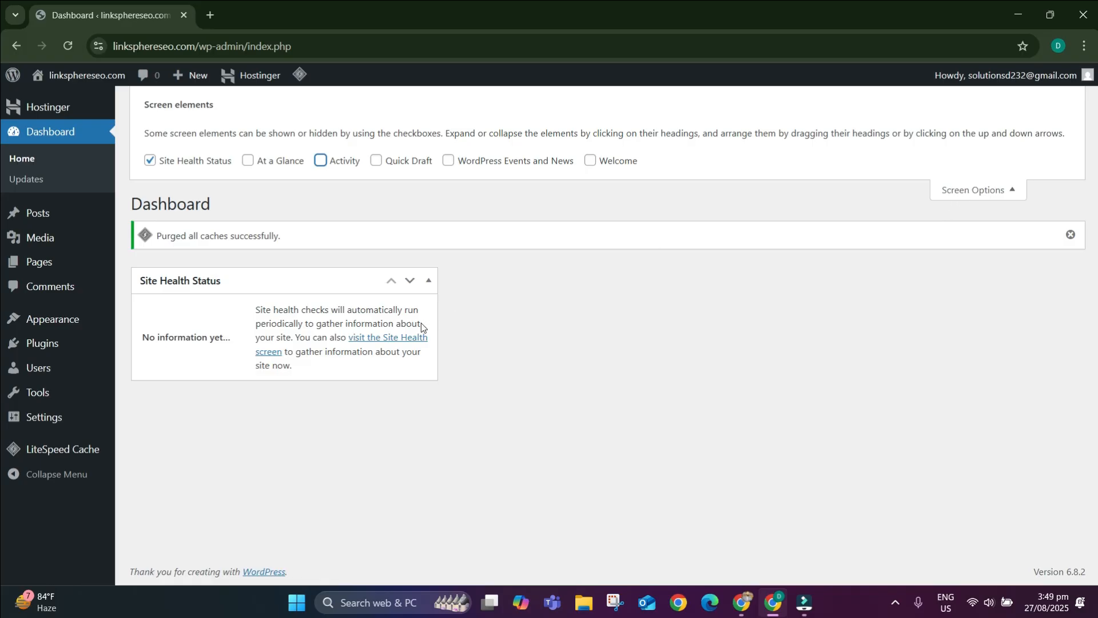
{"action": "left_click", "coordinate": [982, 190]}
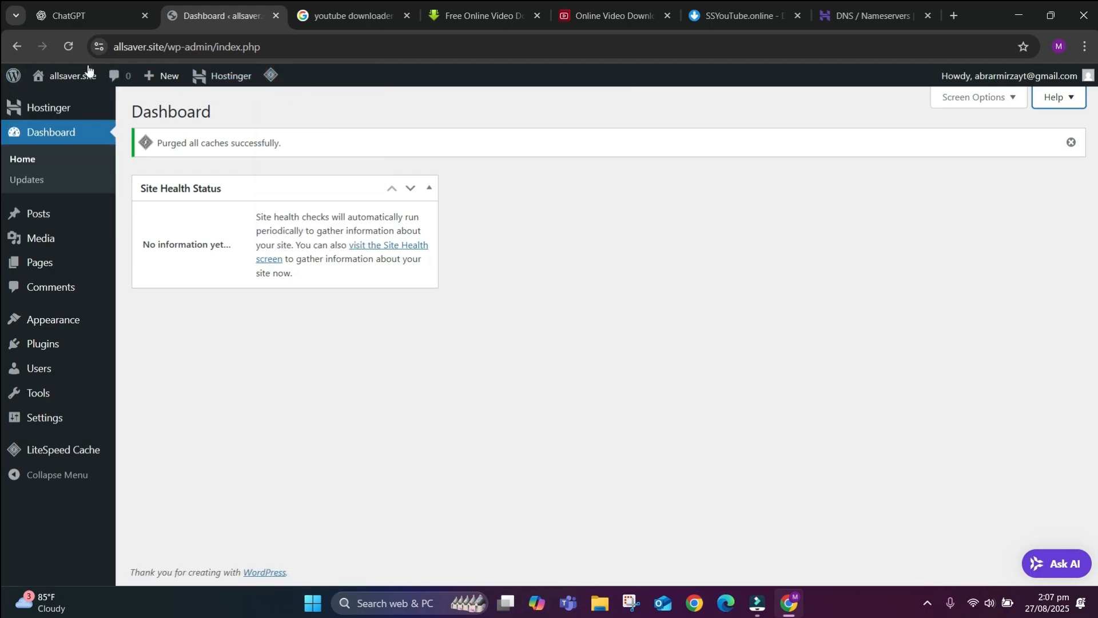
{"action": "mouse_move", "coordinate": [7, 77]}
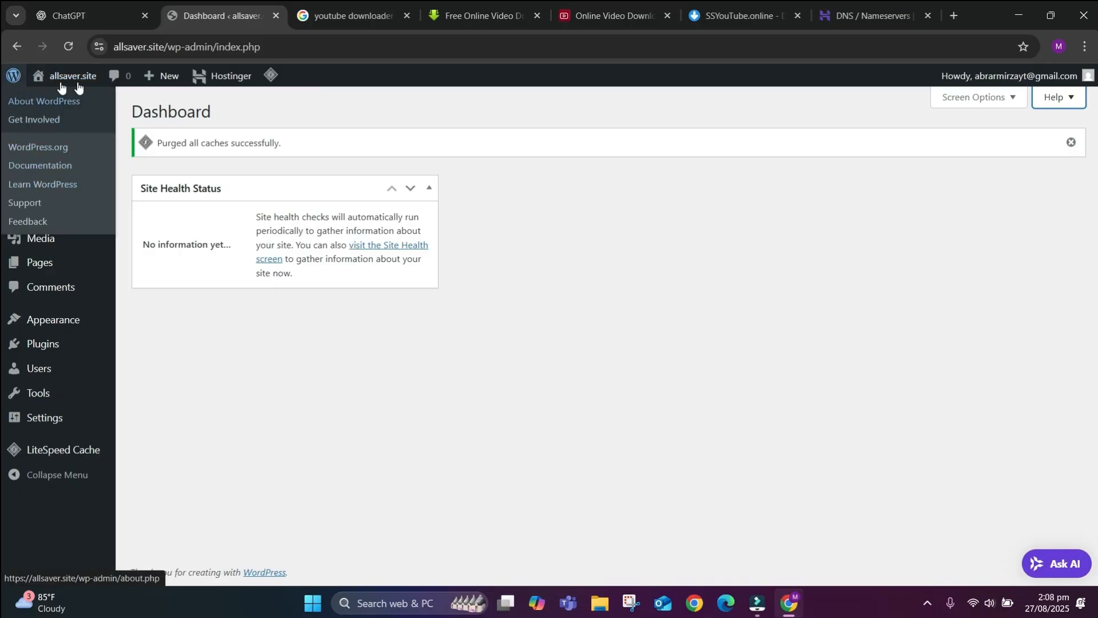
{"action": "mouse_move", "coordinate": [81, 86]}
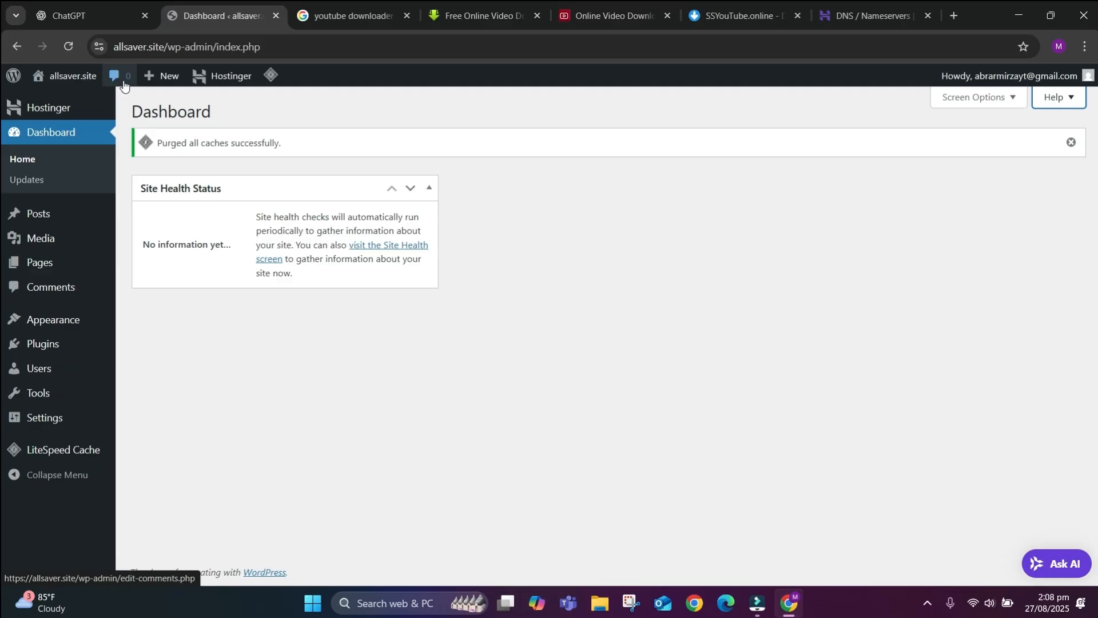
{"action": "mouse_move", "coordinate": [164, 90]}
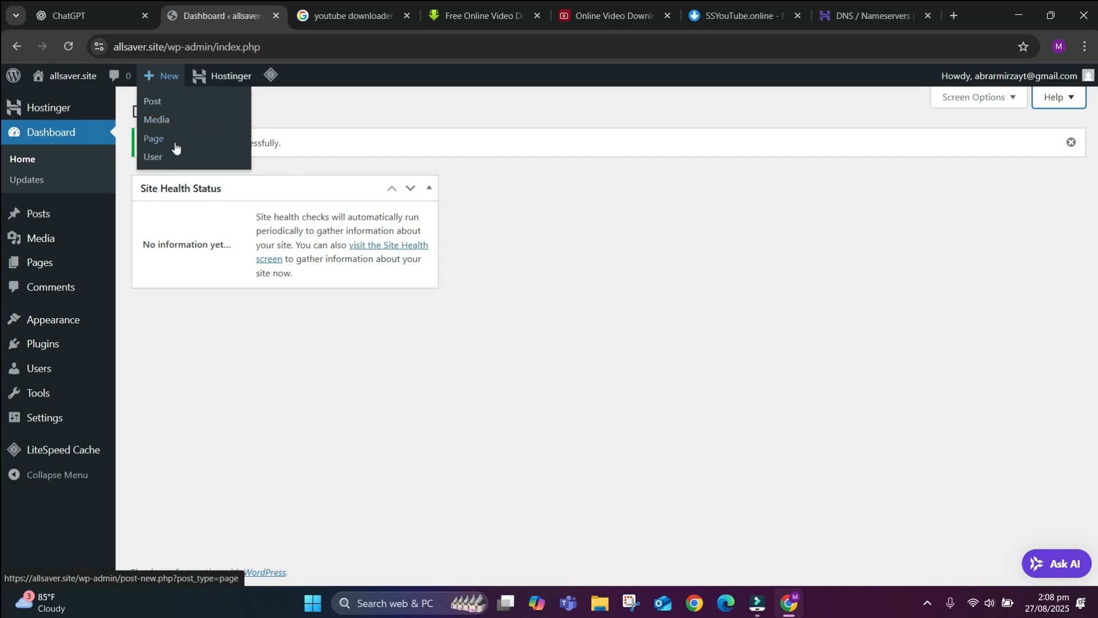
{"action": "mouse_move", "coordinate": [243, 77]}
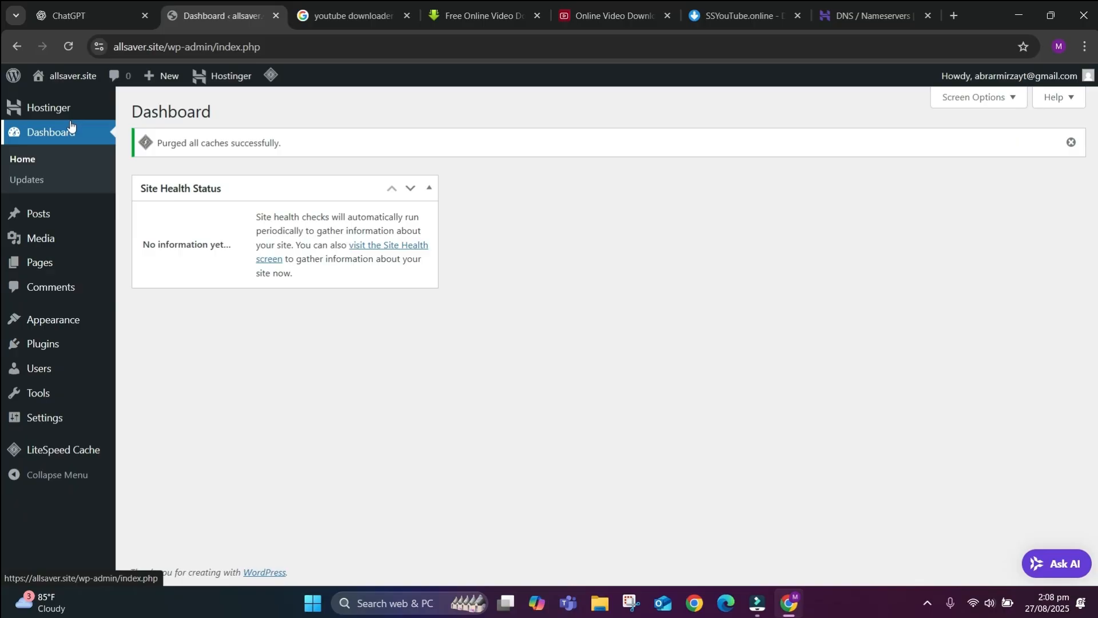
{"action": "mouse_move", "coordinate": [56, 327]}
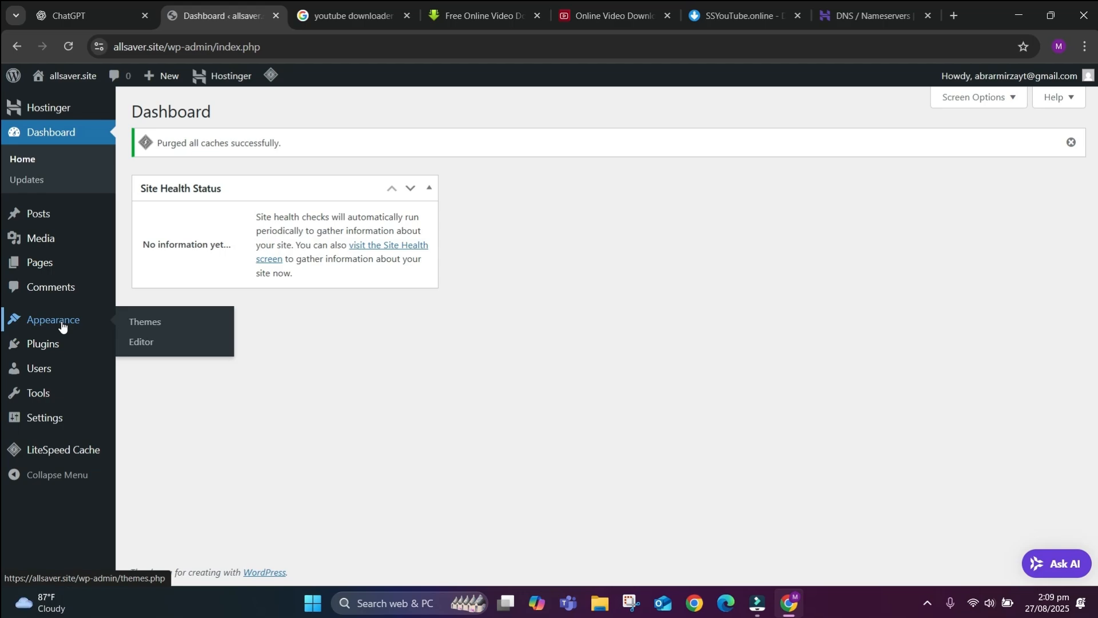
{"action": "mouse_move", "coordinate": [102, 462]}
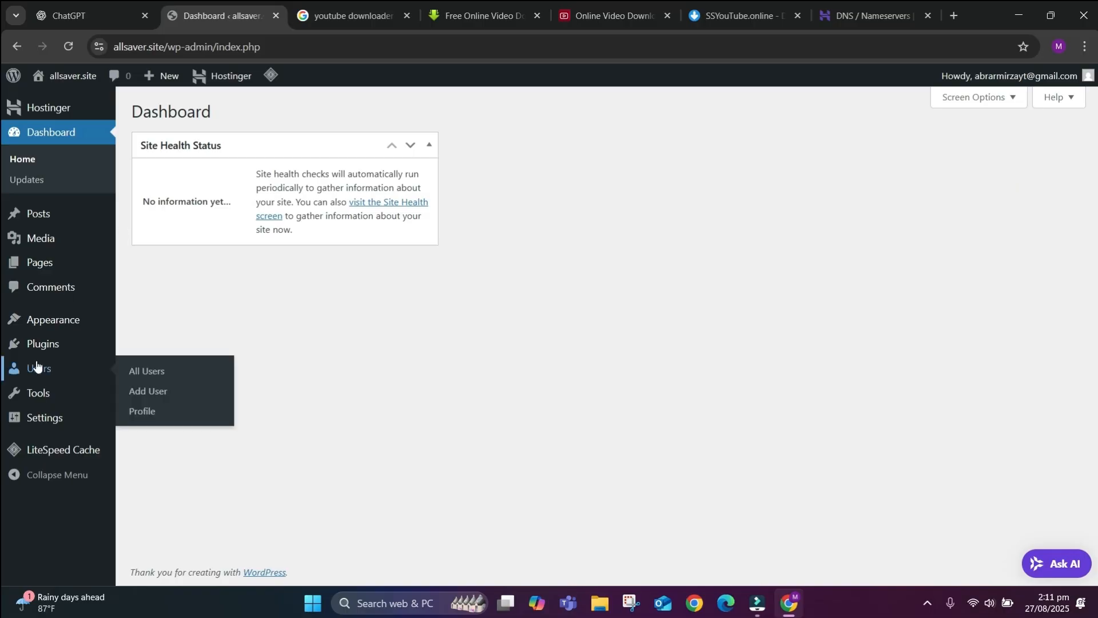
In General Settings, clear the old Site Title and type 'All Saver' as the new one.
{"action": "left_click", "coordinate": [40, 416]}
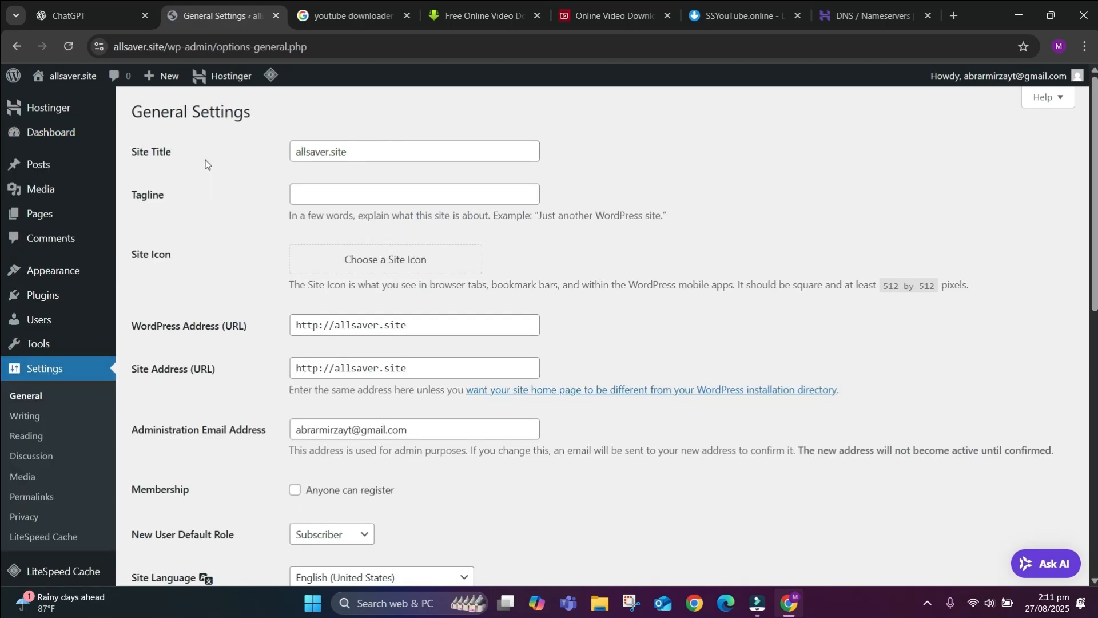
{"action": "triple_click", "coordinate": [393, 141]}
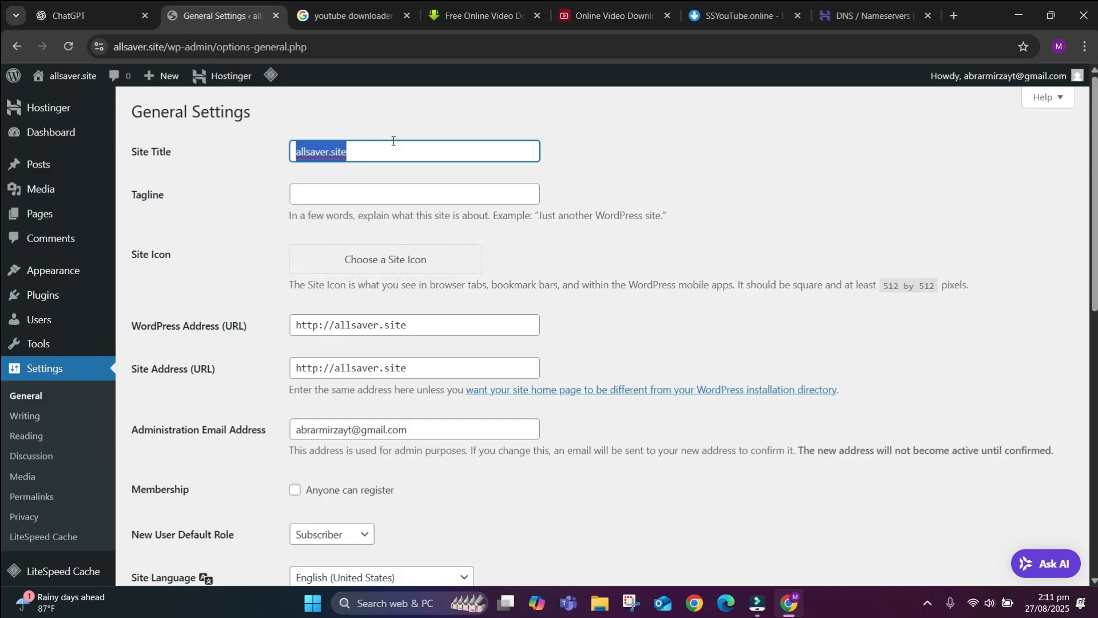
{"action": "key", "text": "BackSpace"}
{"action": "type", "text": "All "}
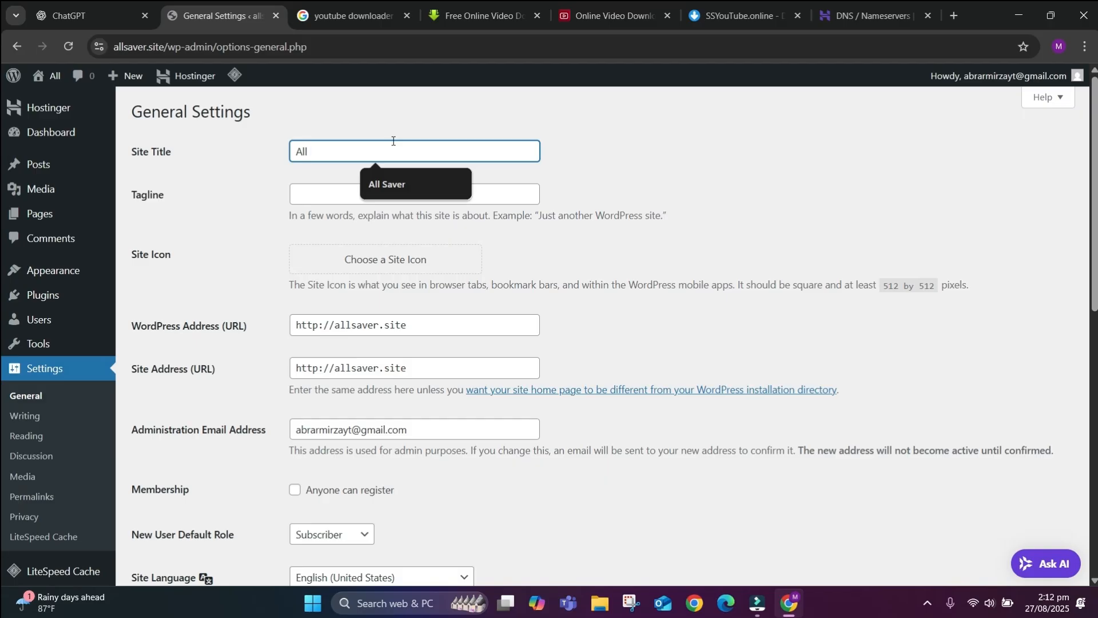
{"action": "type", "text": "Saver"}
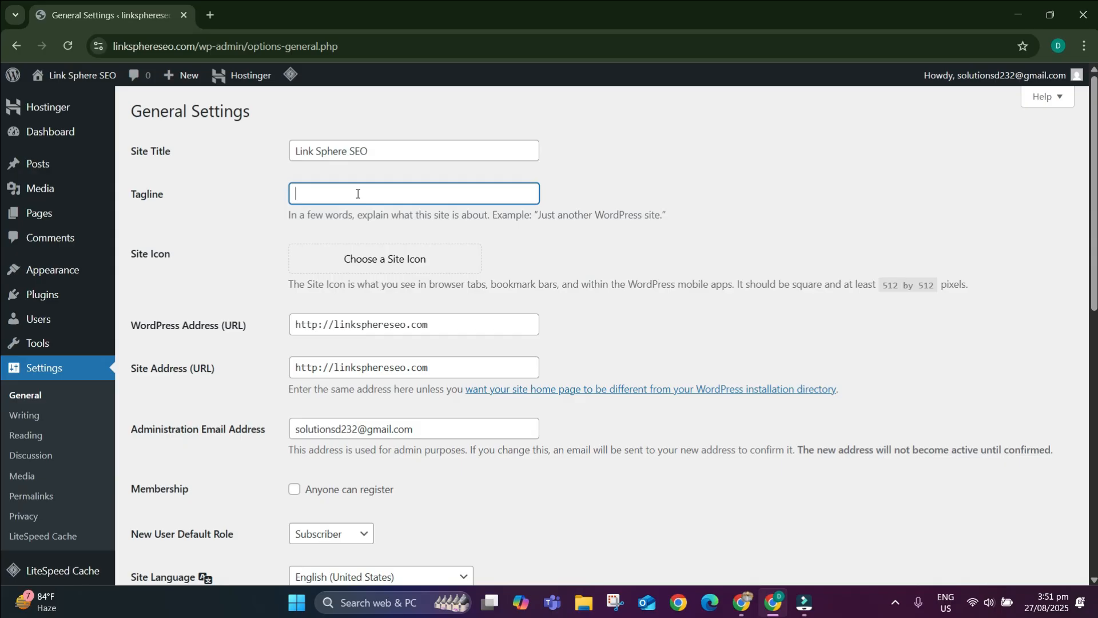
Set the timezone to Karachi, date format to m/d/Y and time format to g:i A, then save.
{"action": "scroll", "coordinate": [314, 217], "scroll_direction": "down", "scroll_amount": 3}
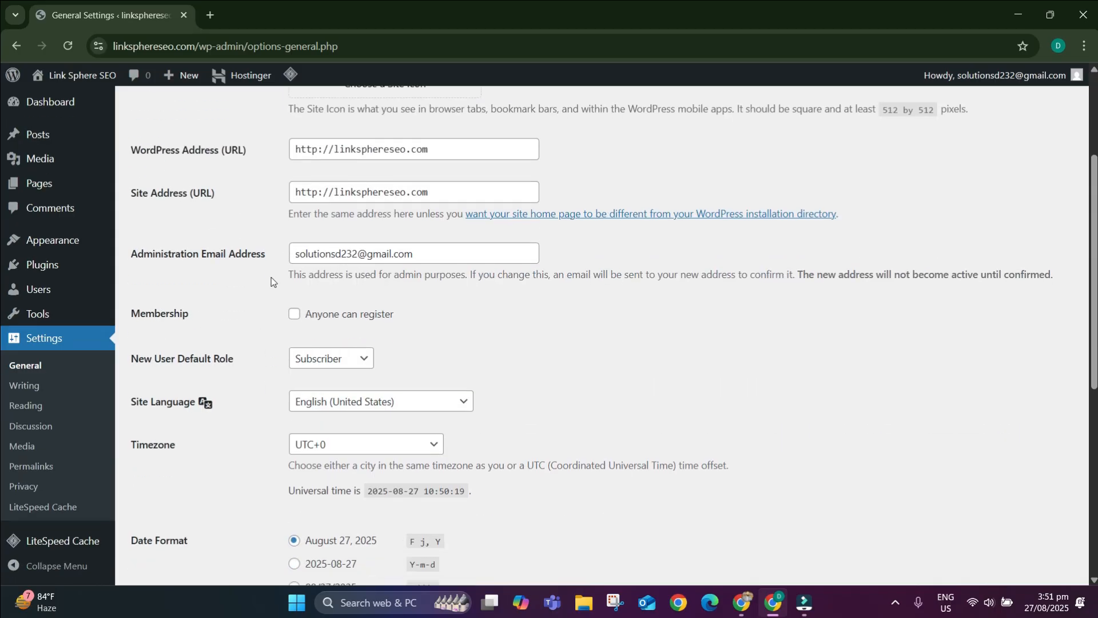
{"action": "scroll", "coordinate": [290, 328], "scroll_direction": "down", "scroll_amount": 2}
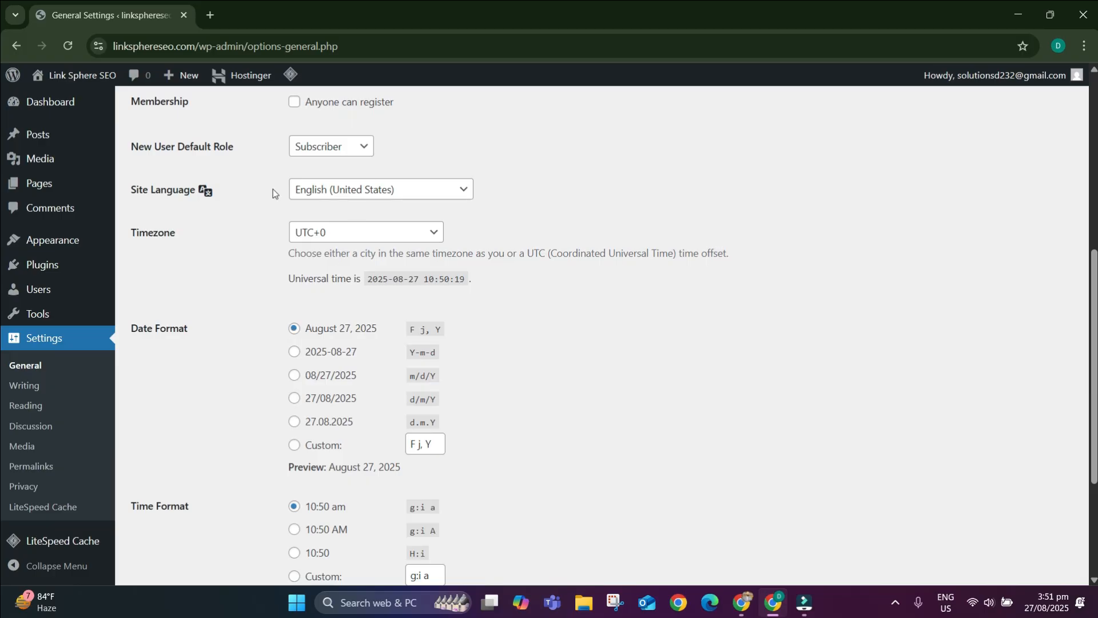
{"action": "left_click", "coordinate": [342, 241]}
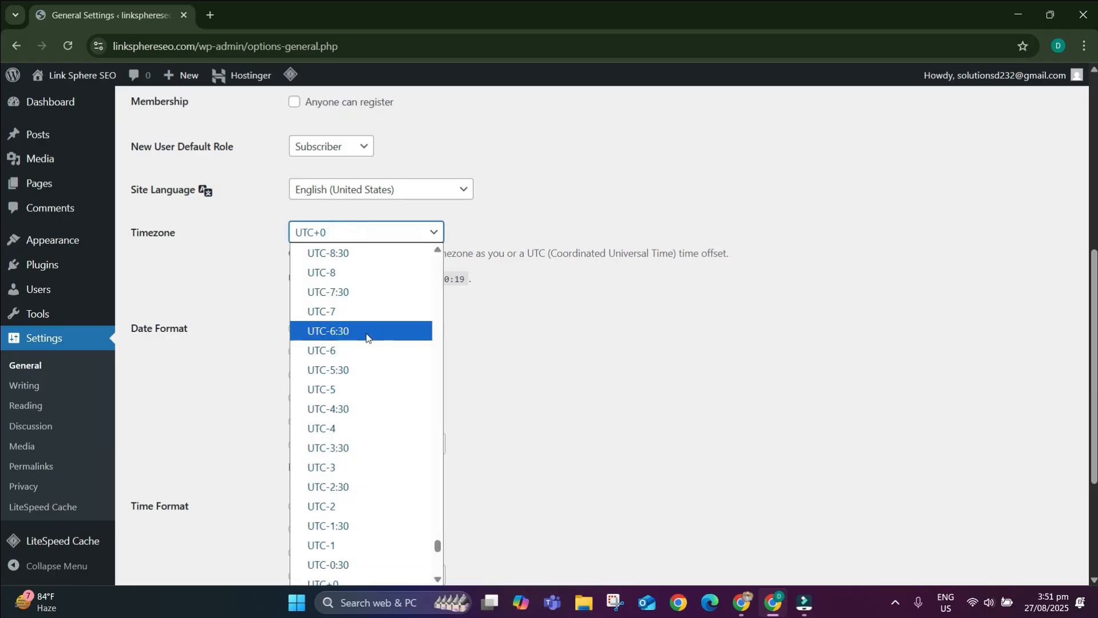
{"action": "key", "text": "k"}
{"action": "key", "text": "k"}
{"action": "key", "text": "k"}
{"action": "key", "text": "k"}
{"action": "key", "text": "k"}
{"action": "key", "text": "k"}
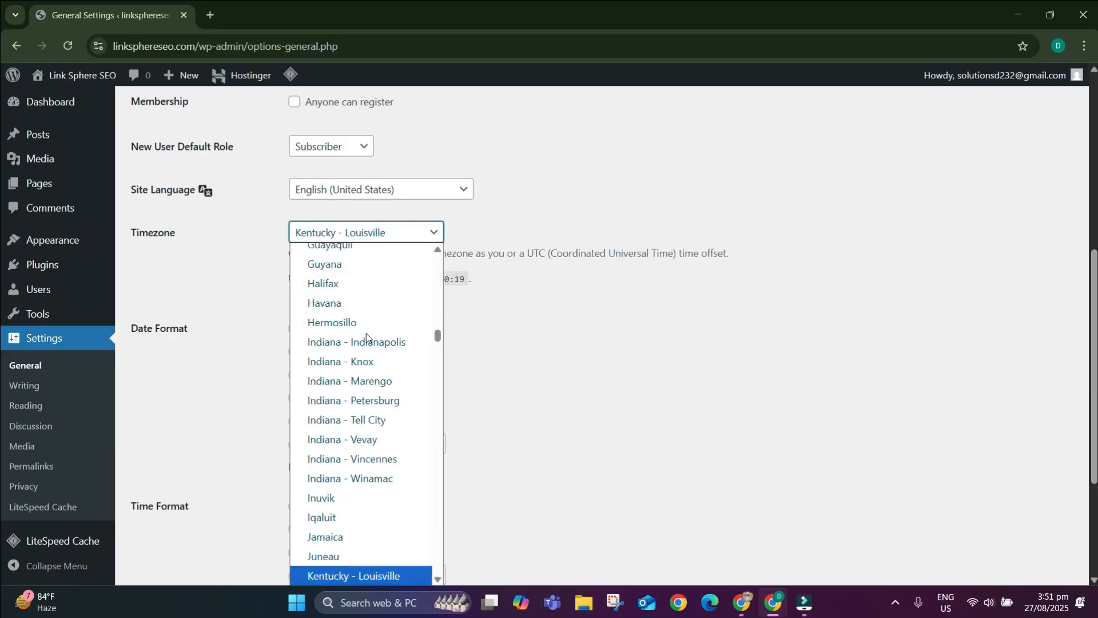
{"action": "key", "text": "k"}
{"action": "key", "text": "k"}
{"action": "key", "text": "k"}
{"action": "key", "text": "k"}
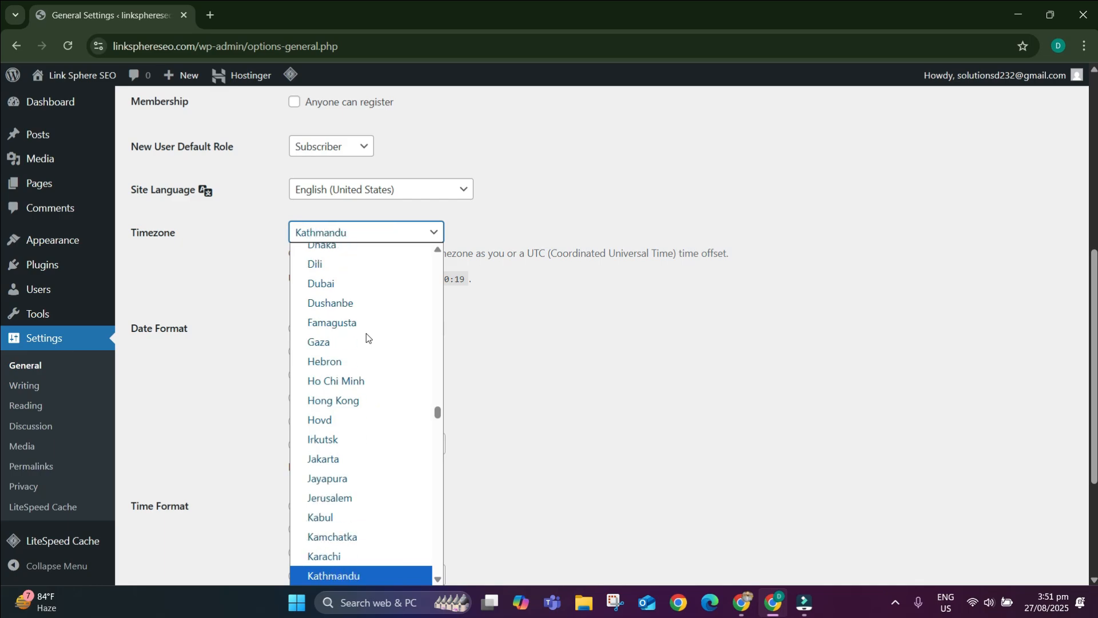
{"action": "left_click", "coordinate": [346, 557]}
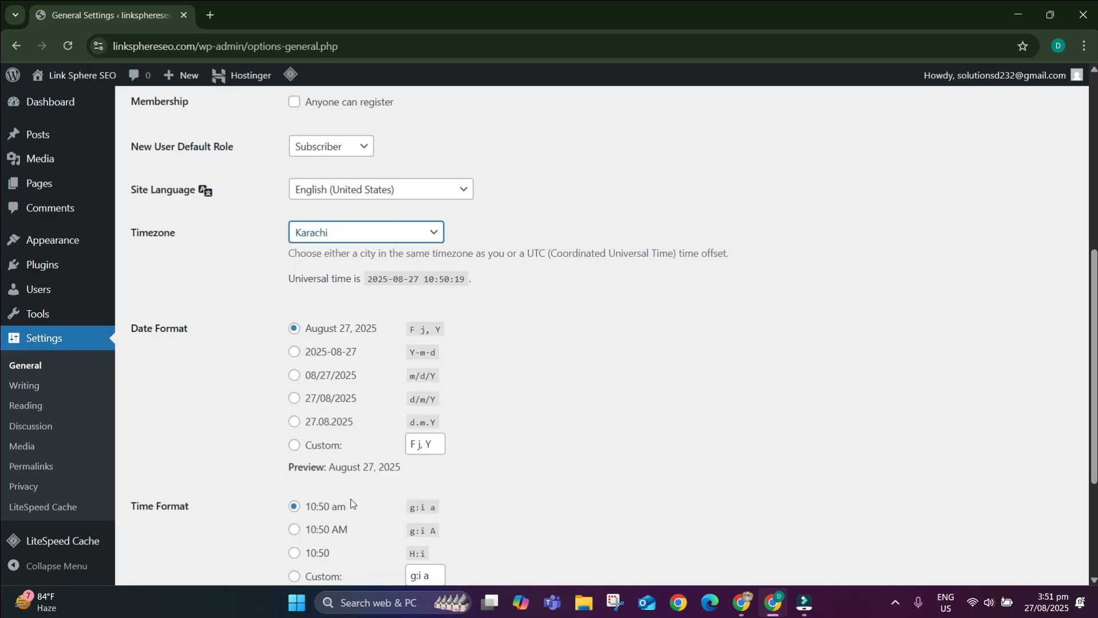
{"action": "scroll", "coordinate": [209, 411], "scroll_direction": "down", "scroll_amount": 1}
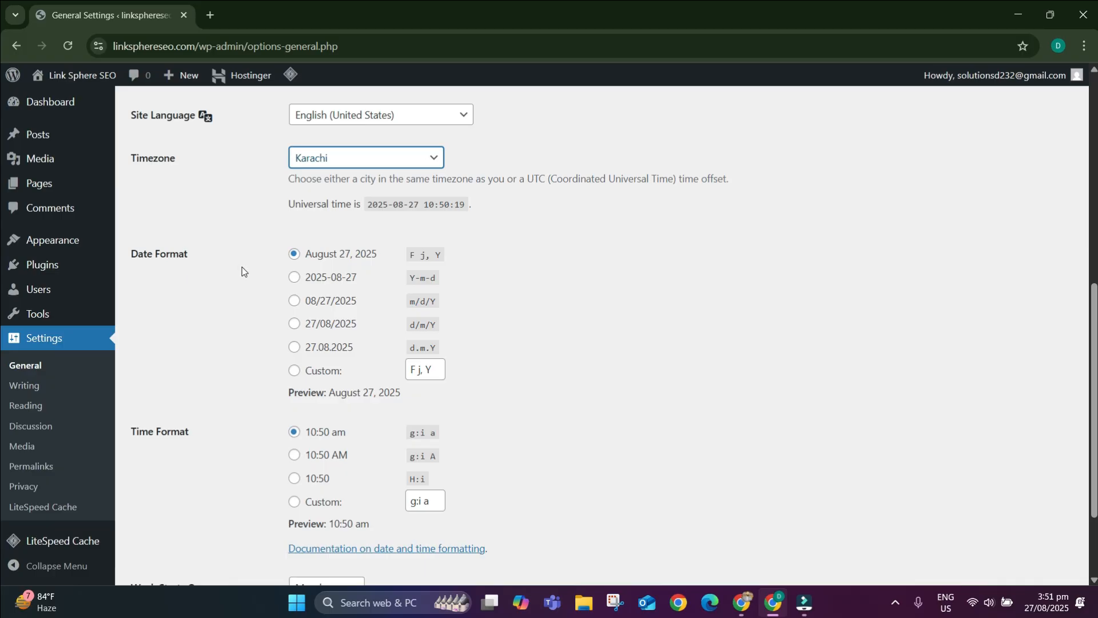
{"action": "left_click", "coordinate": [341, 303]}
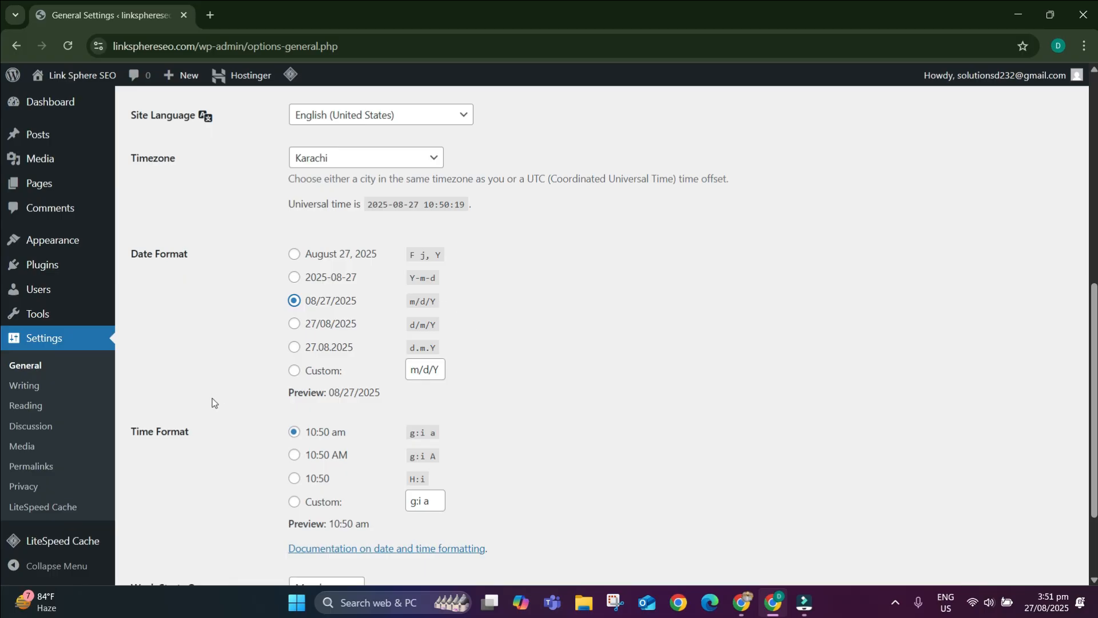
{"action": "scroll", "coordinate": [212, 402], "scroll_direction": "down", "scroll_amount": 2}
{"action": "left_click", "coordinate": [330, 361]}
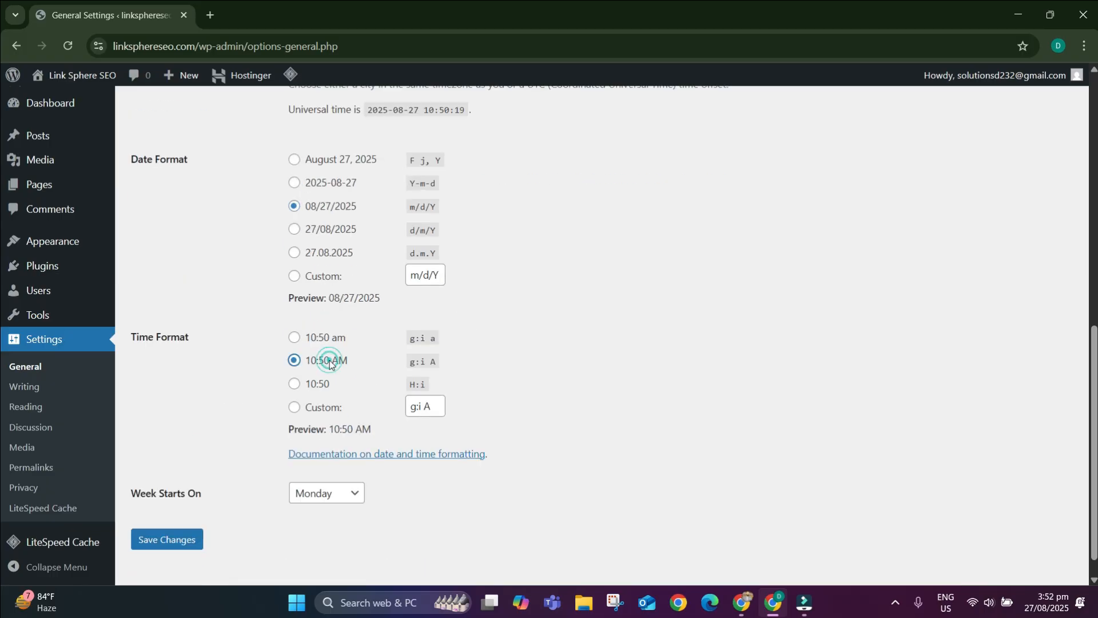
{"action": "left_click", "coordinate": [177, 537]}
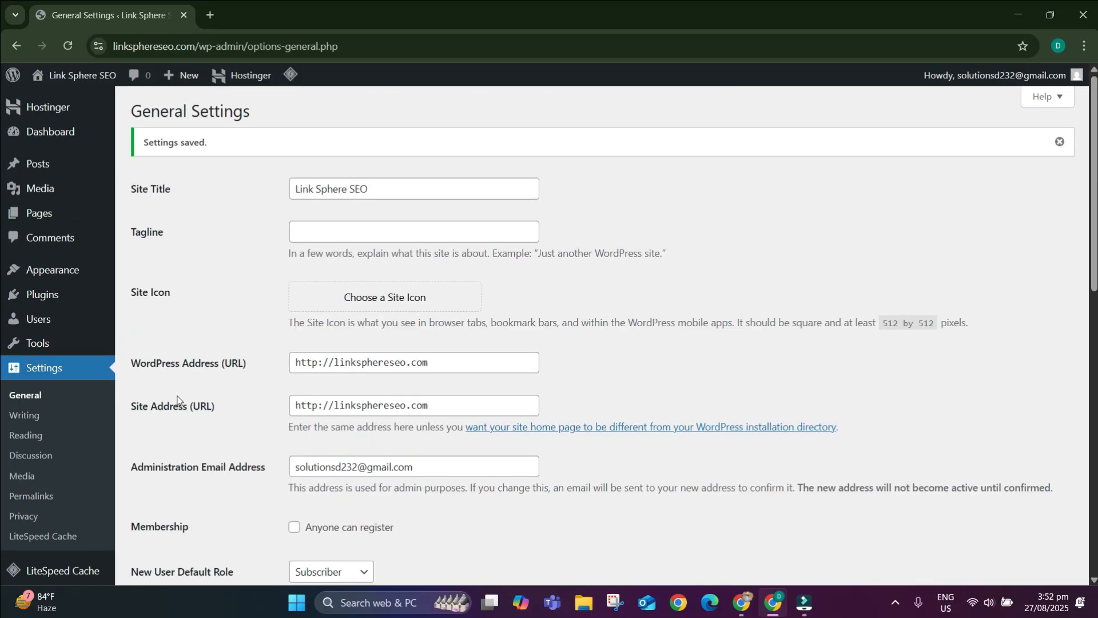
In Reading Settings, tick 'Discourage search engines from indexing this site', save, and go to Permalinks.
{"action": "left_click", "coordinate": [38, 436]}
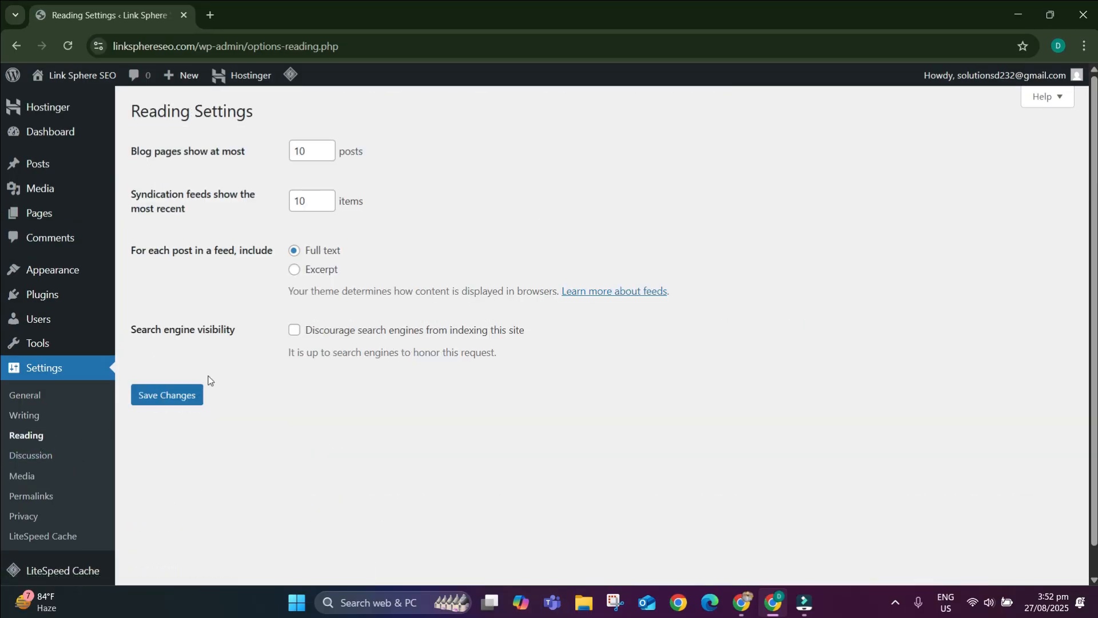
{"action": "left_click", "coordinate": [367, 331]}
{"action": "left_click", "coordinate": [193, 395]}
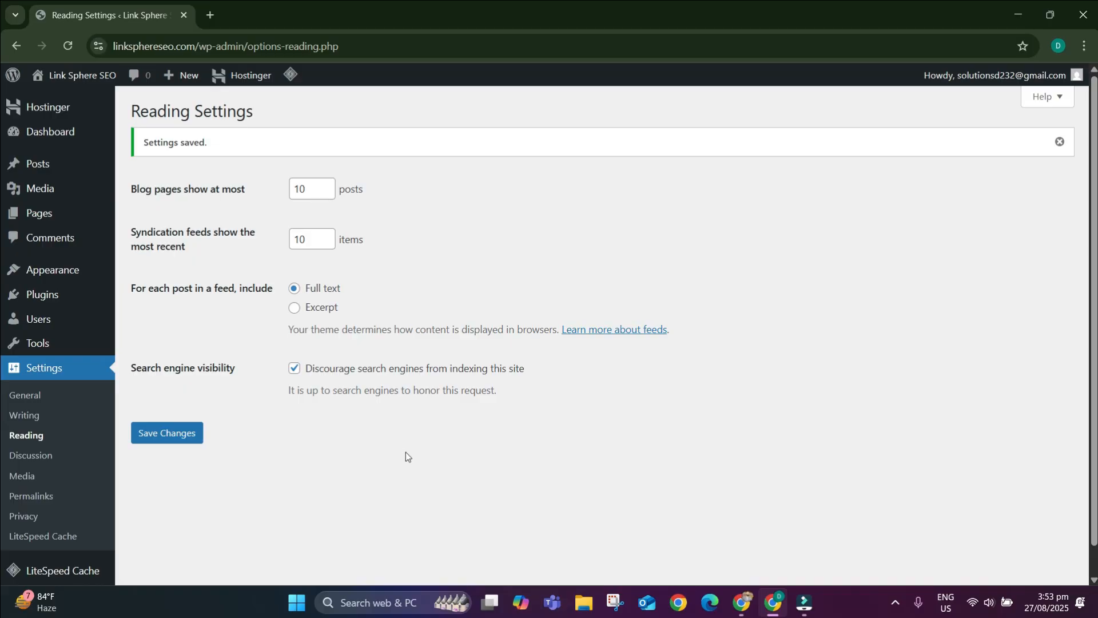
{"action": "left_click", "coordinate": [35, 495]}
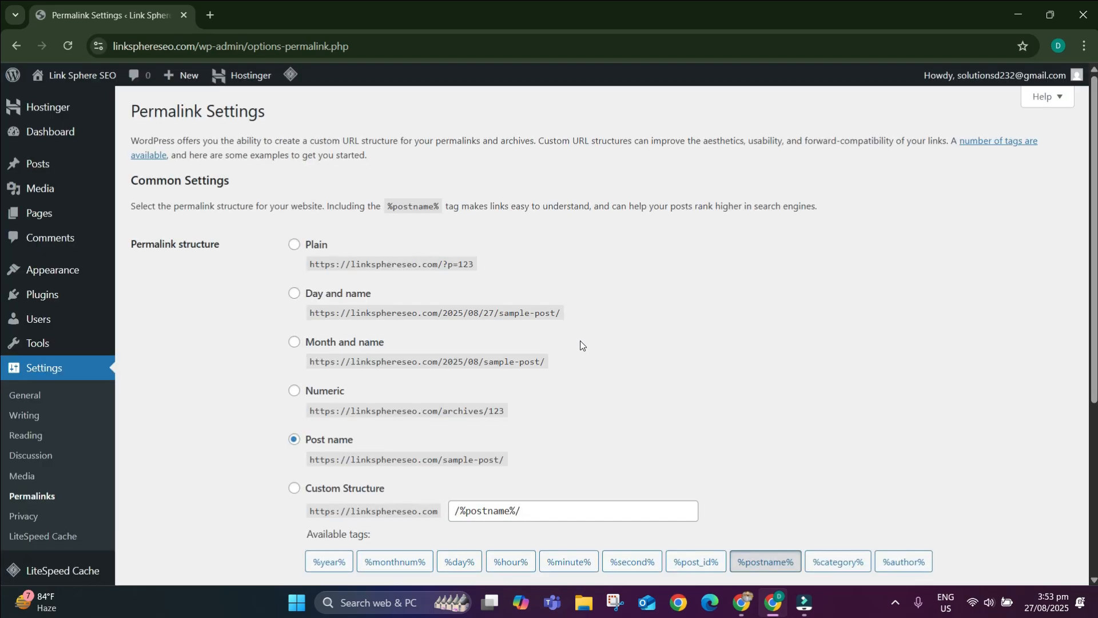
{"action": "scroll", "coordinate": [414, 368], "scroll_direction": "down", "scroll_amount": 2}
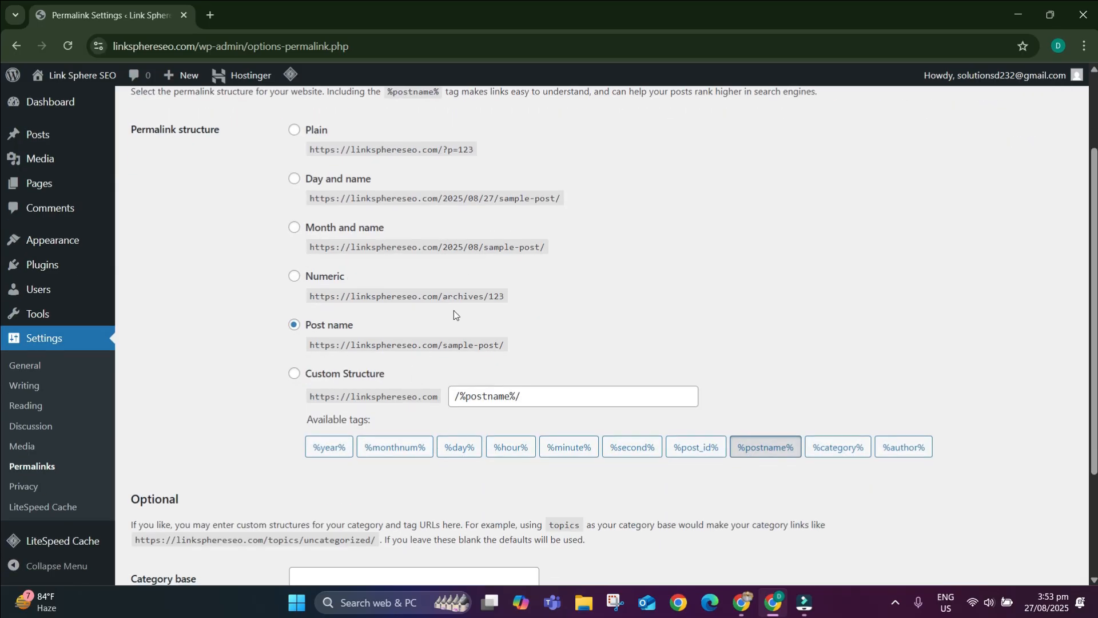
{"action": "left_click", "coordinate": [322, 326]}
{"action": "left_click_drag", "start_coordinate": [522, 344], "coordinate": [297, 337]}
{"action": "left_click", "coordinate": [522, 355]}
{"action": "left_click_drag", "start_coordinate": [522, 355], "coordinate": [317, 321]}
{"action": "left_click", "coordinate": [277, 328]}
{"action": "left_click", "coordinate": [560, 363]}
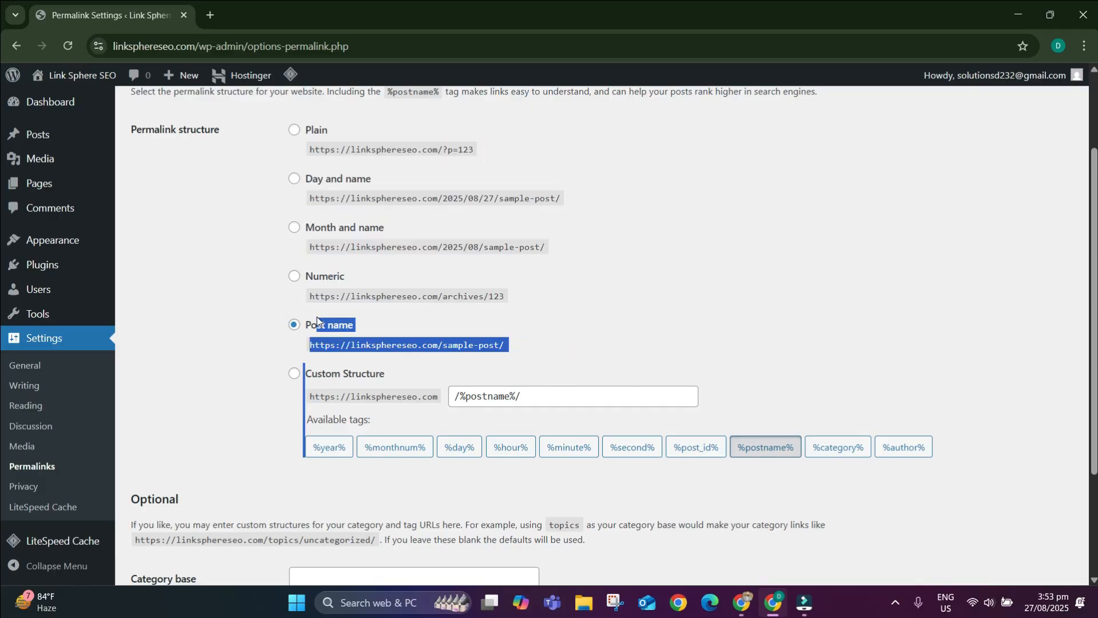
{"action": "left_click", "coordinate": [276, 370]}
{"action": "triple_click", "coordinate": [384, 349]}
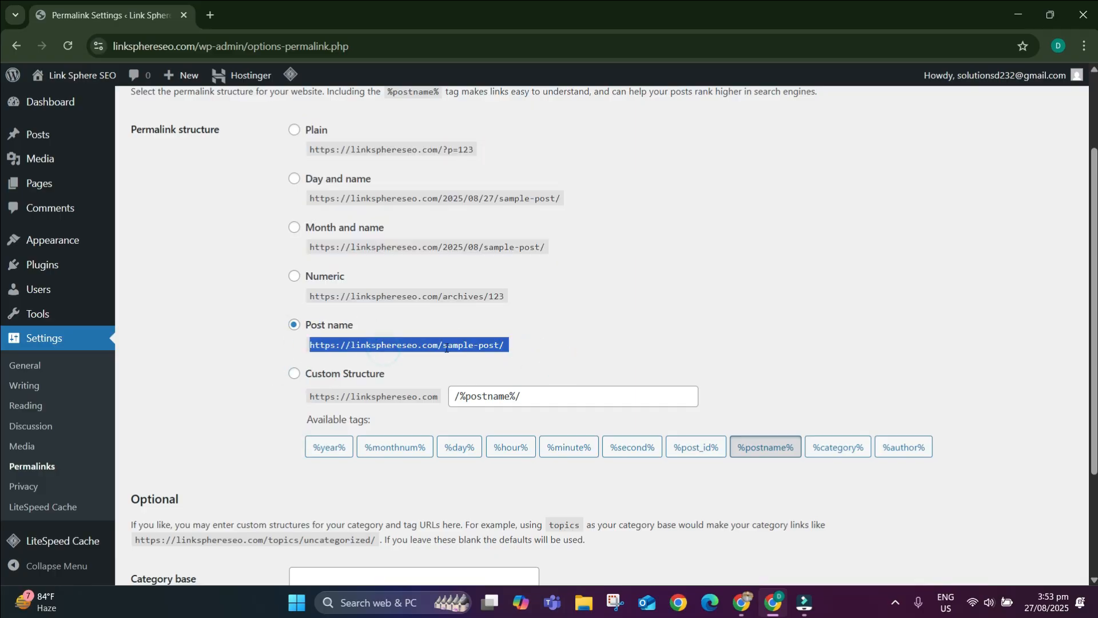
{"action": "left_click", "coordinate": [513, 344]}
{"action": "triple_click", "coordinate": [492, 345]}
{"action": "left_click", "coordinate": [542, 339]}
{"action": "scroll", "coordinate": [436, 107], "scroll_direction": "down", "scroll_amount": 3}
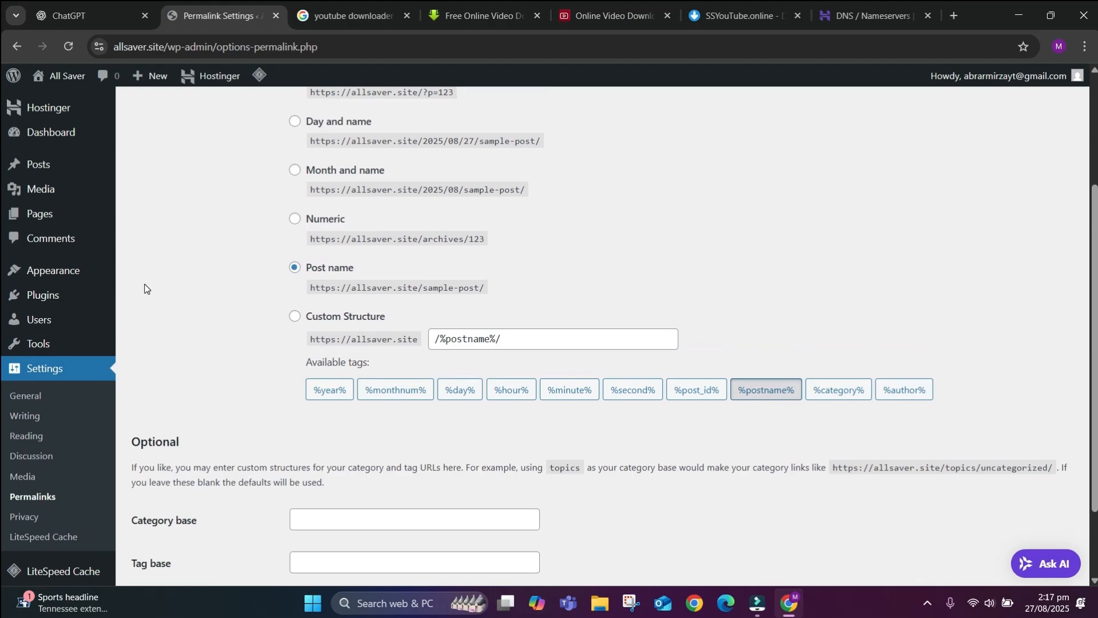
{"action": "scroll", "coordinate": [144, 288], "scroll_direction": "up", "scroll_amount": 3}
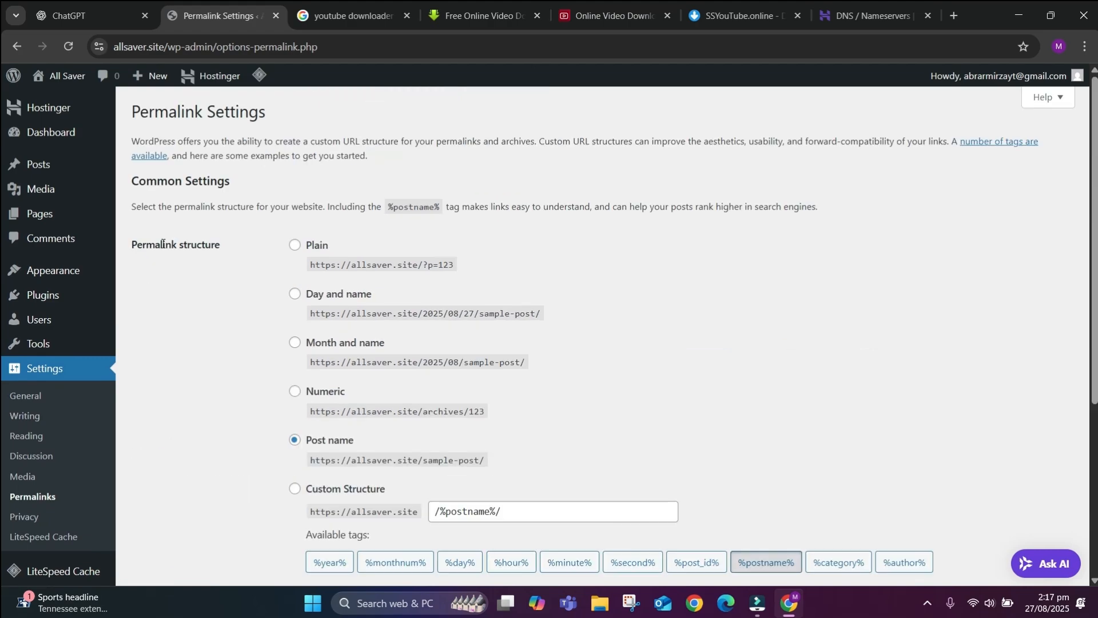
Leave the WordPress permalink settings and bring up the DAWN home page at dawn.com in a new tab.
{"action": "mouse_move", "coordinate": [54, 163]}
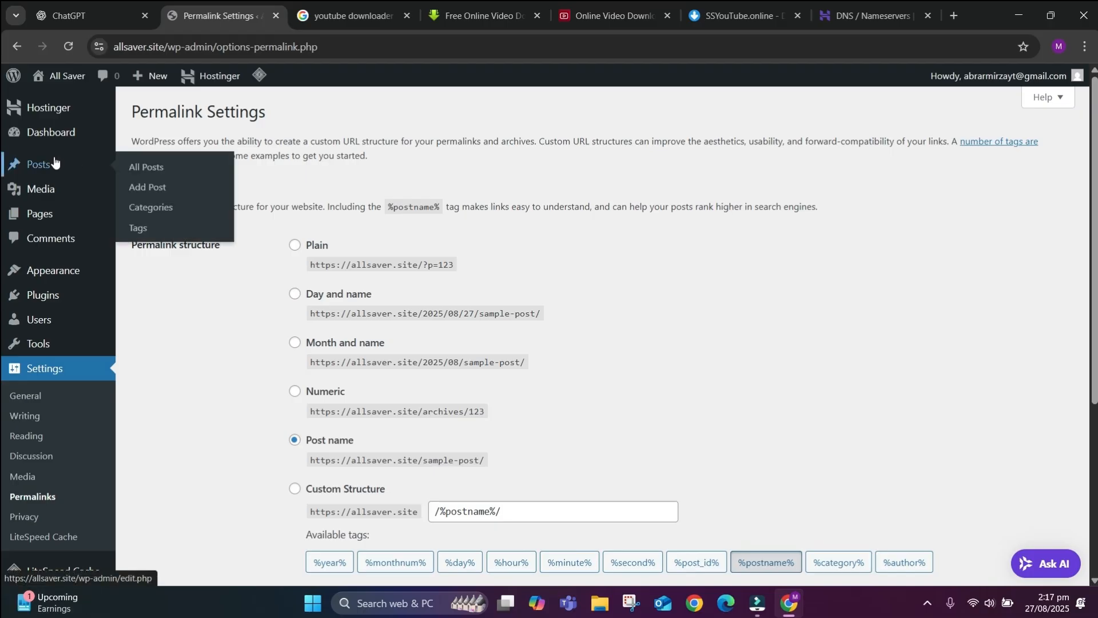
{"action": "mouse_move", "coordinate": [114, 298]}
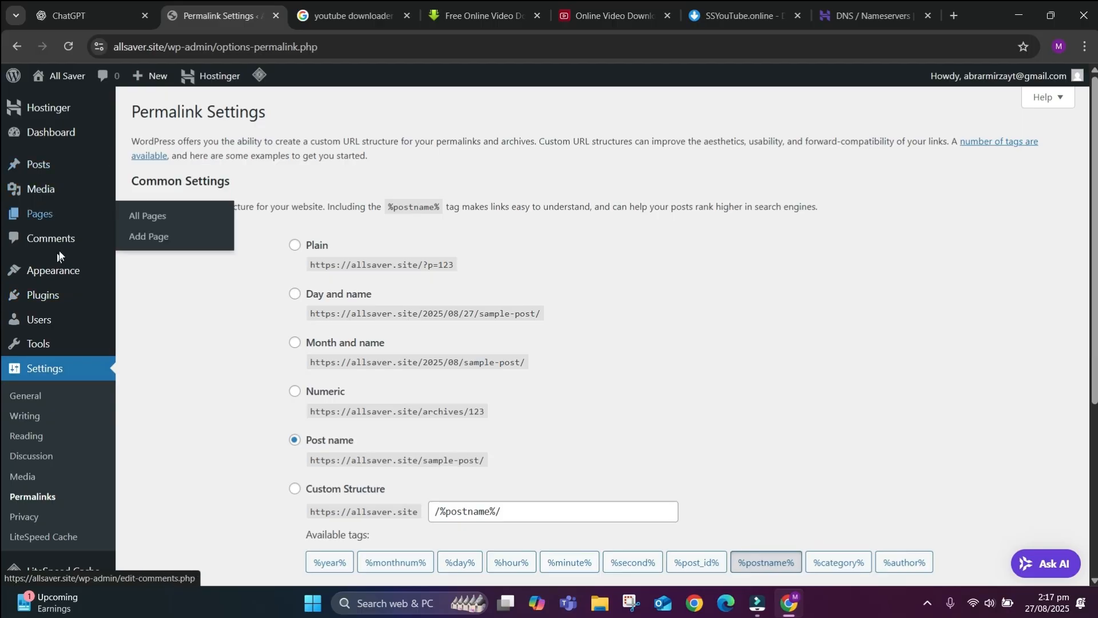
{"action": "mouse_move", "coordinate": [82, 229]}
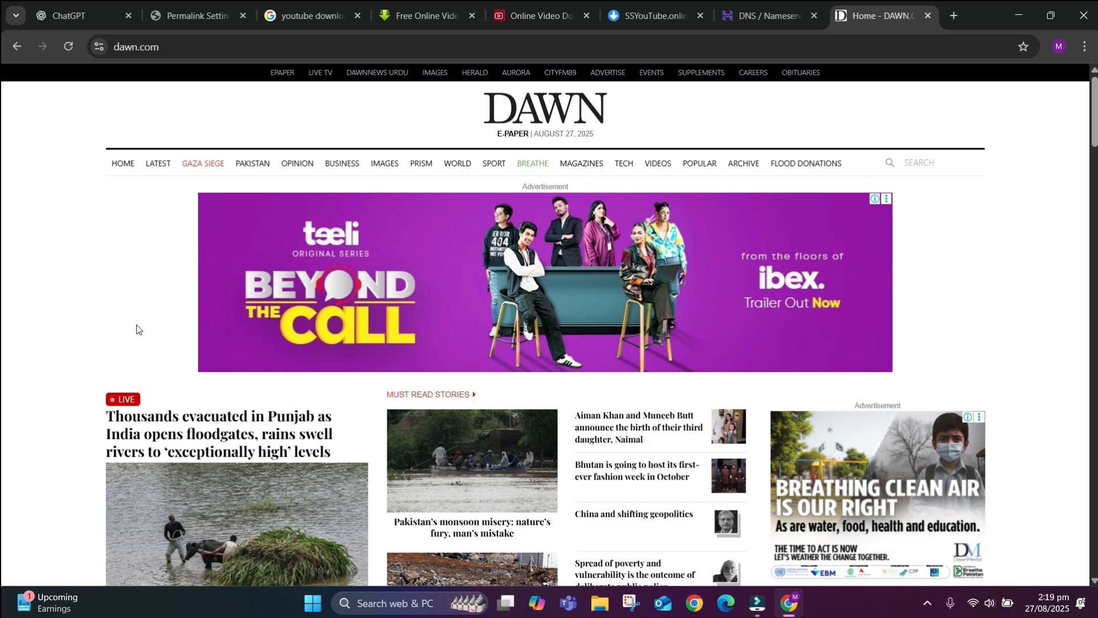
Open the 'Thousands evacuated' flood story in a background tab from the DAWN home page.
{"action": "scroll", "coordinate": [127, 326], "scroll_direction": "down", "scroll_amount": 2}
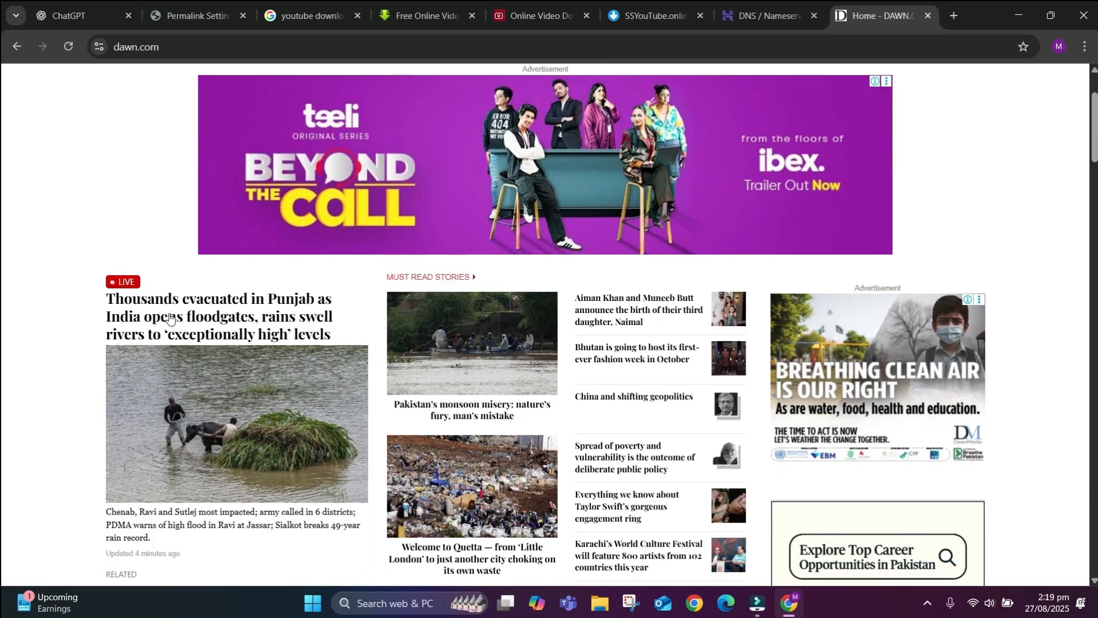
{"action": "scroll", "coordinate": [169, 318], "scroll_direction": "down", "scroll_amount": 4}
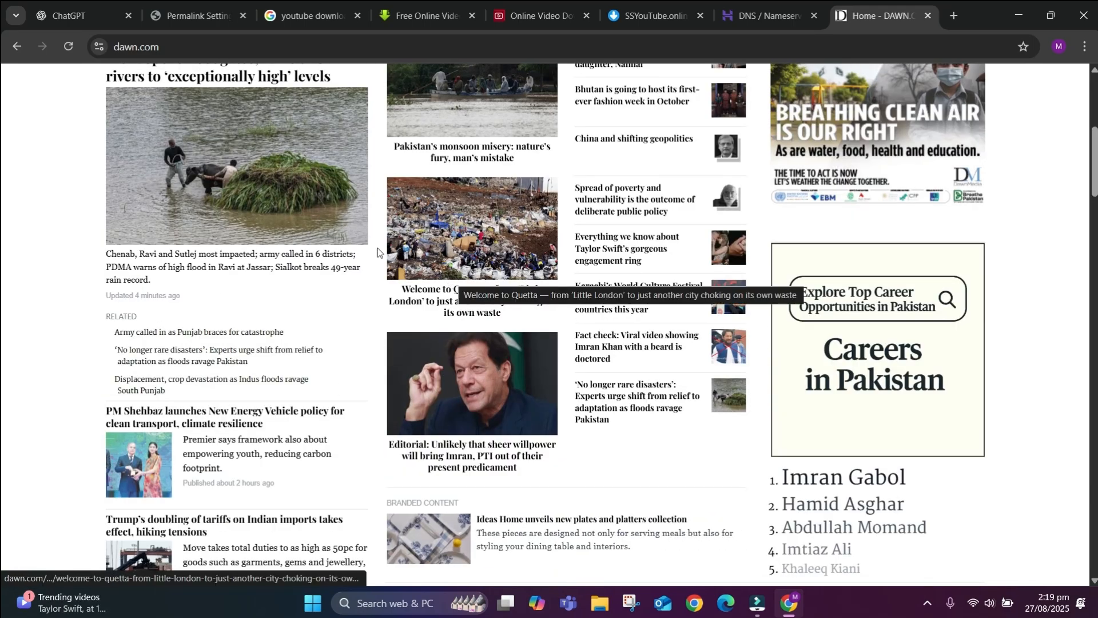
{"action": "right_click", "coordinate": [264, 212]}
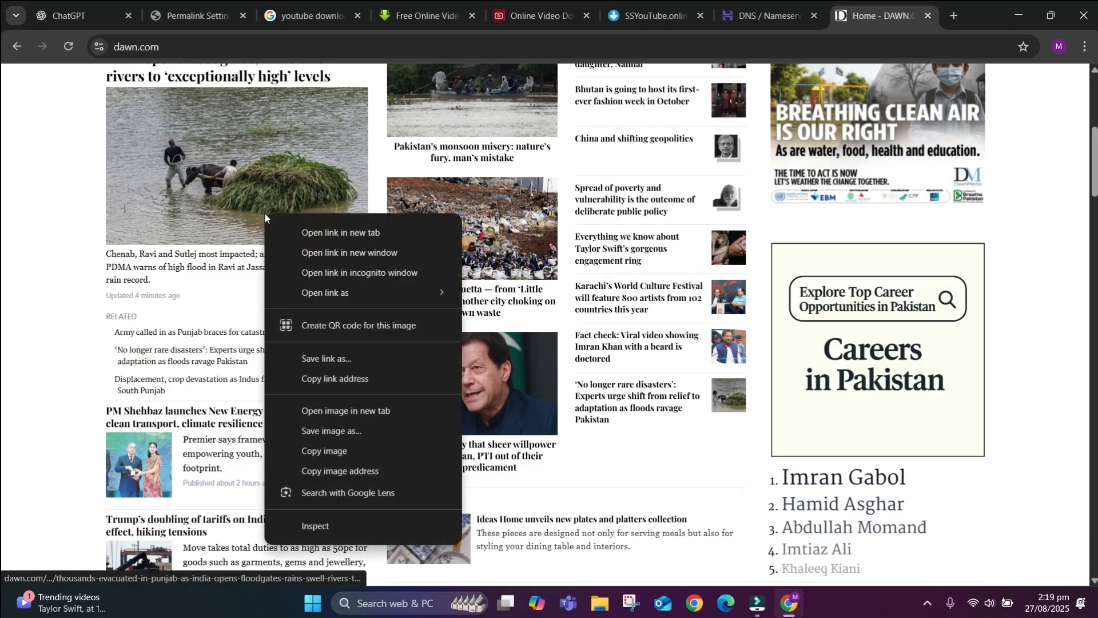
{"action": "left_click", "coordinate": [302, 231]}
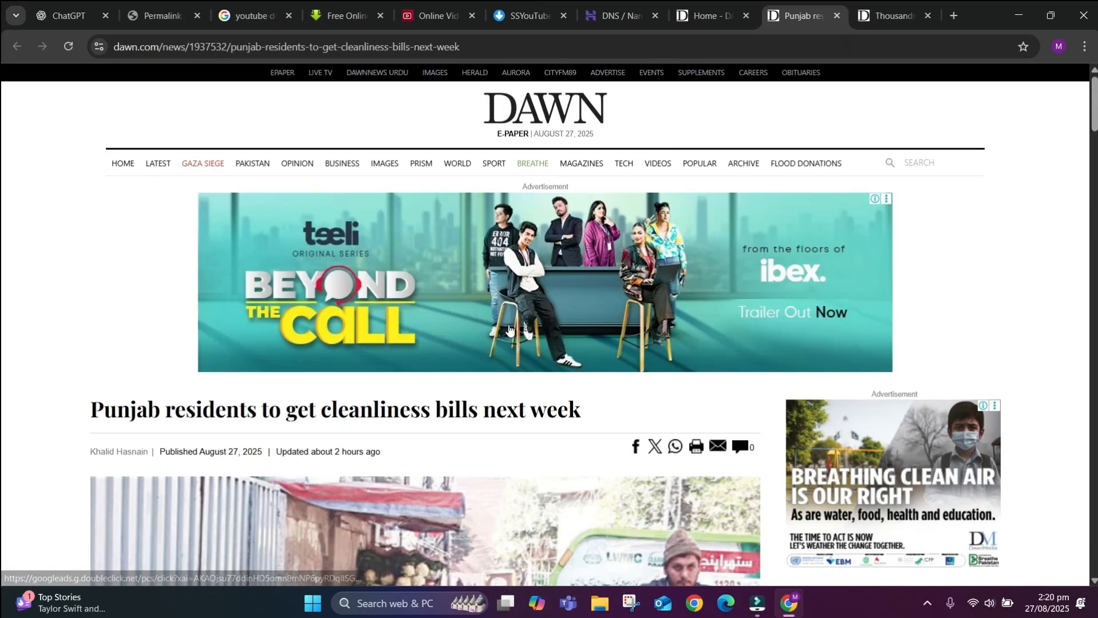
Open the Punjab cleanliness-bills article and read it through comments, Latest Stories and Must Read to the footer.
{"action": "left_click", "coordinate": [509, 330]}
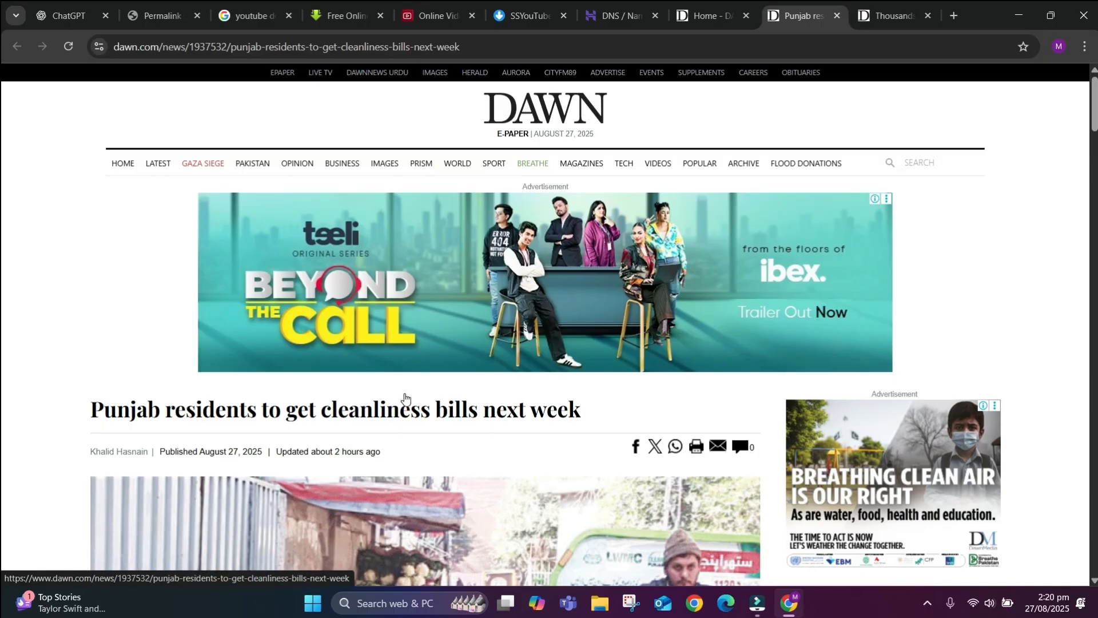
{"action": "scroll", "coordinate": [452, 372], "scroll_direction": "down", "scroll_amount": 5}
{"action": "scroll", "coordinate": [423, 311], "scroll_direction": "down", "scroll_amount": 7}
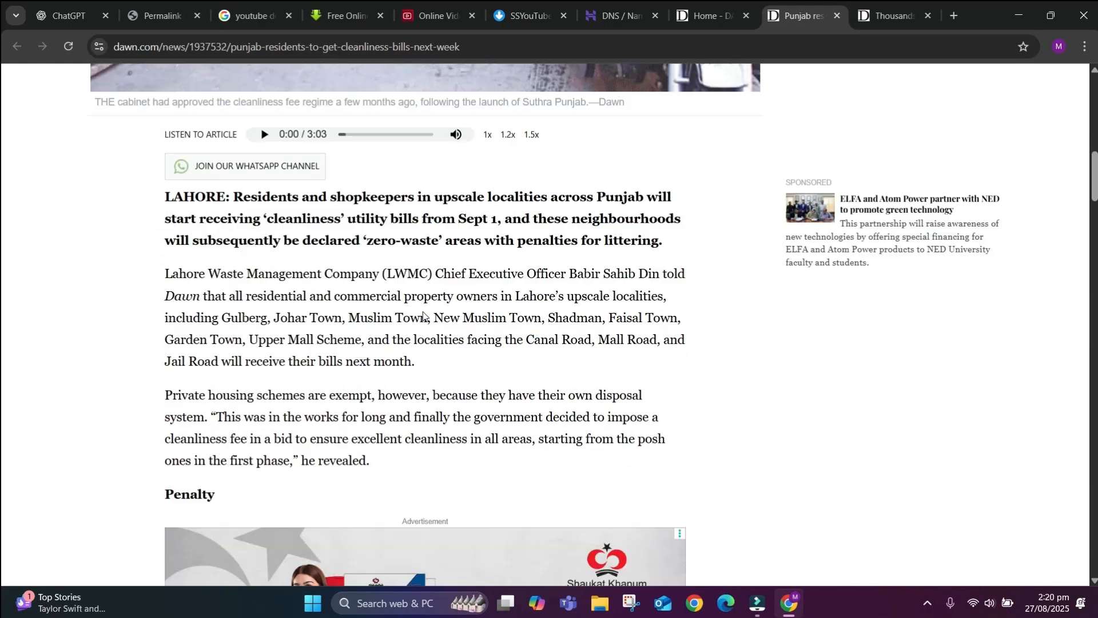
{"action": "scroll", "coordinate": [170, 235], "scroll_direction": "down", "scroll_amount": 5}
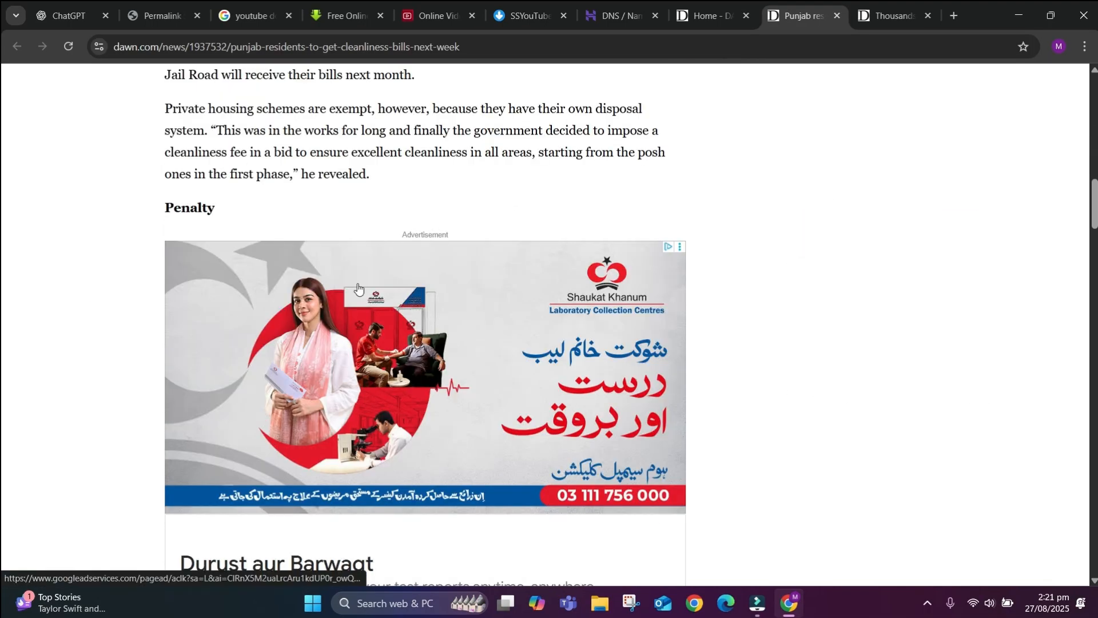
{"action": "scroll", "coordinate": [383, 356], "scroll_direction": "down", "scroll_amount": 10}
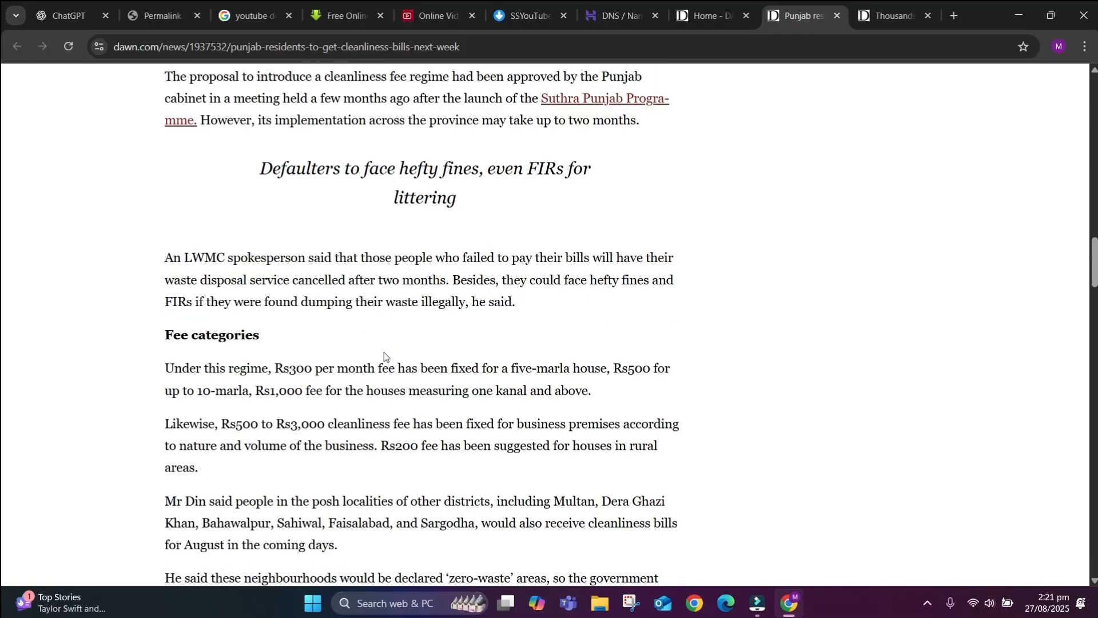
{"action": "scroll", "coordinate": [256, 363], "scroll_direction": "down", "scroll_amount": 13}
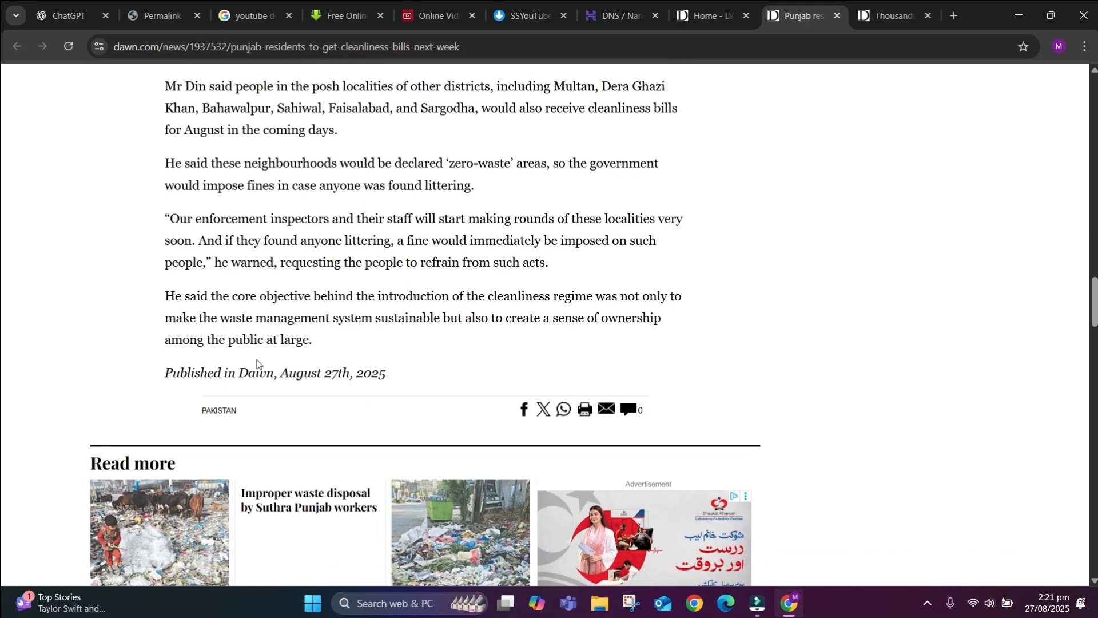
{"action": "scroll", "coordinate": [147, 182], "scroll_direction": "up", "scroll_amount": 2}
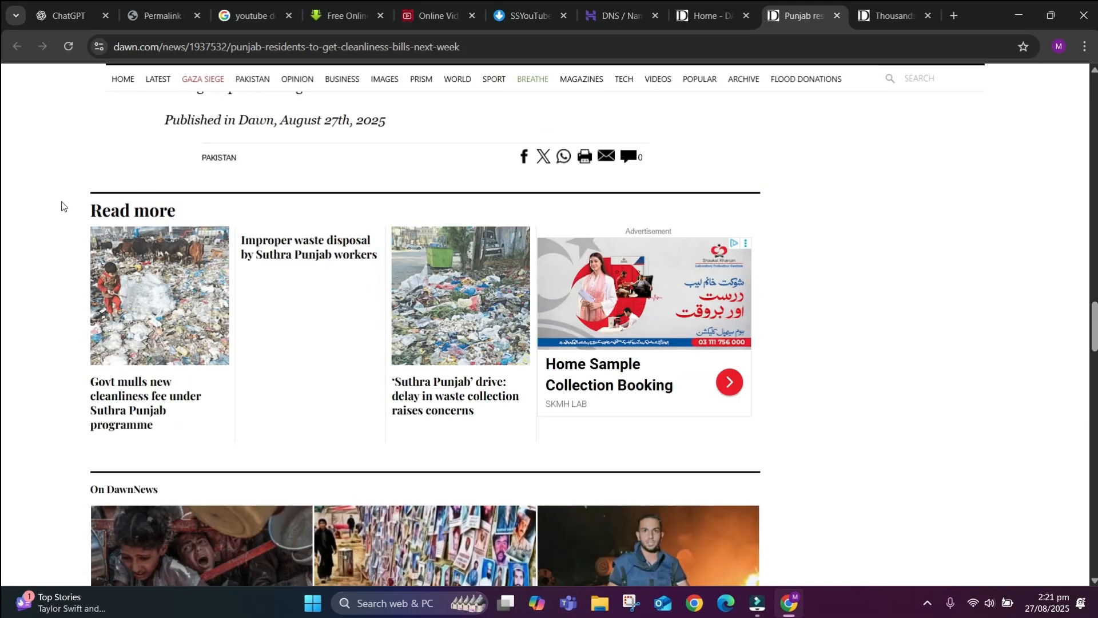
{"action": "scroll", "coordinate": [287, 399], "scroll_direction": "down", "scroll_amount": 5}
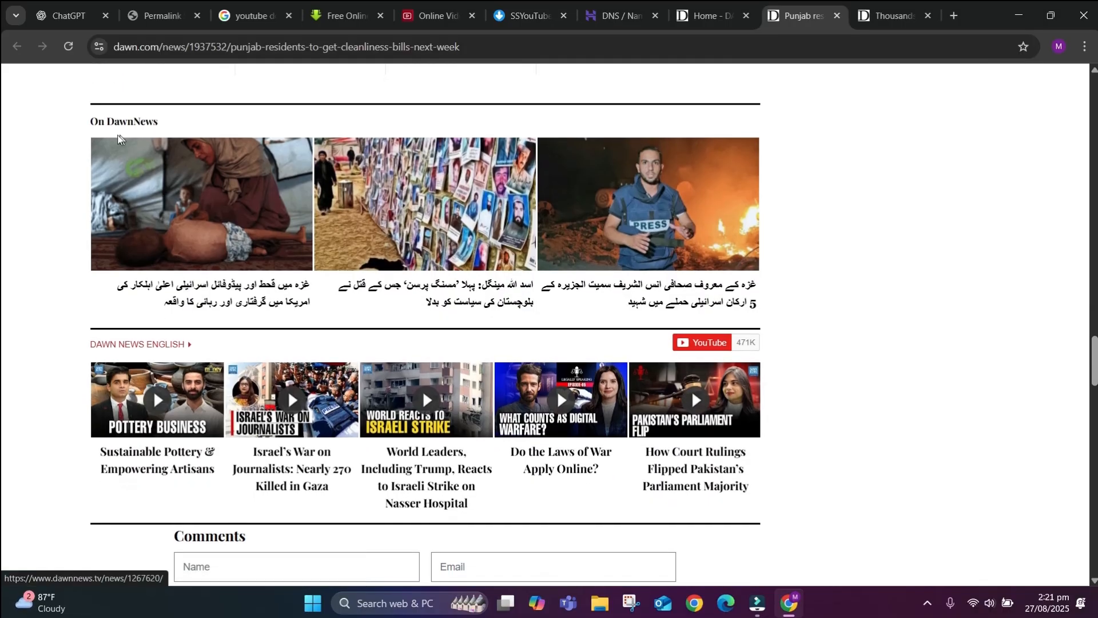
{"action": "scroll", "coordinate": [287, 389], "scroll_direction": "down", "scroll_amount": 6}
{"action": "scroll", "coordinate": [250, 289], "scroll_direction": "down", "scroll_amount": 3}
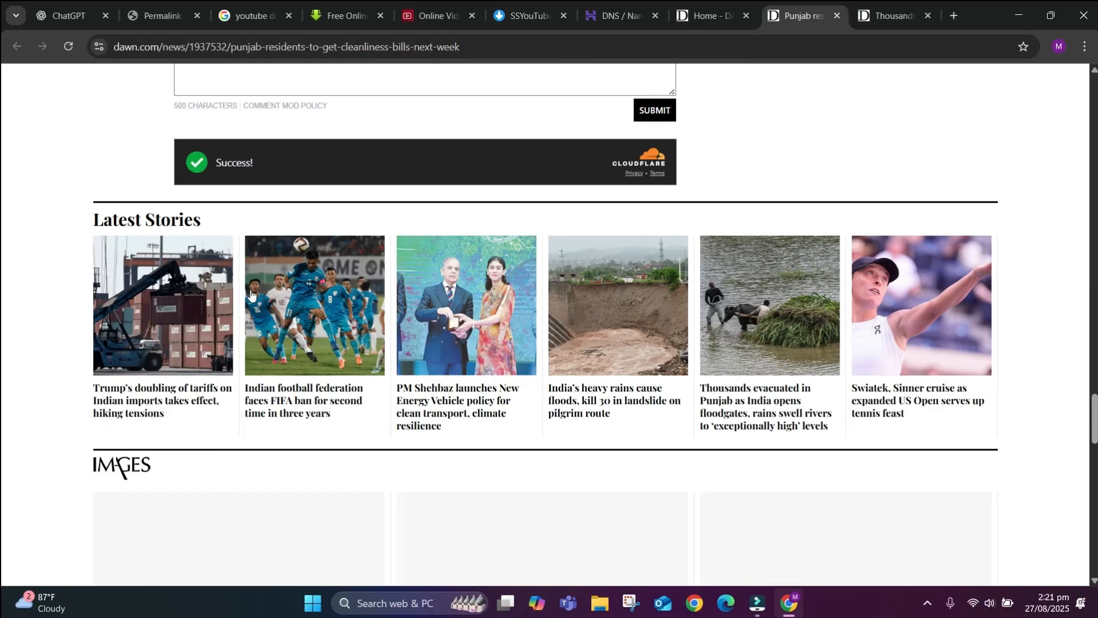
{"action": "scroll", "coordinate": [257, 415], "scroll_direction": "down", "scroll_amount": 5}
{"action": "scroll", "coordinate": [207, 446], "scroll_direction": "down", "scroll_amount": 11}
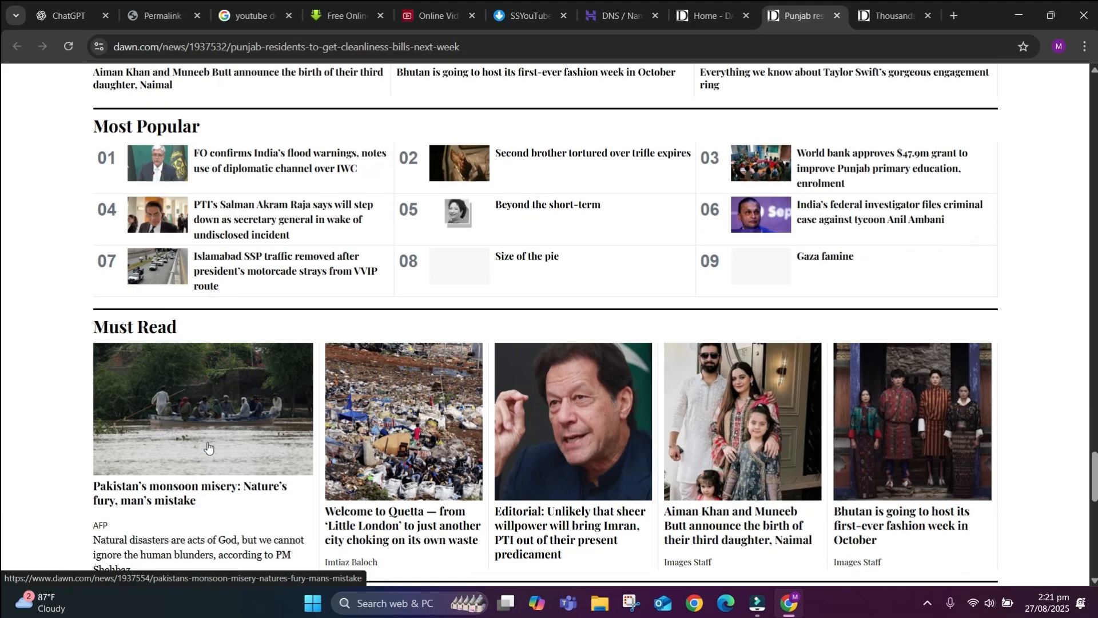
{"action": "scroll", "coordinate": [248, 338], "scroll_direction": "down", "scroll_amount": 10}
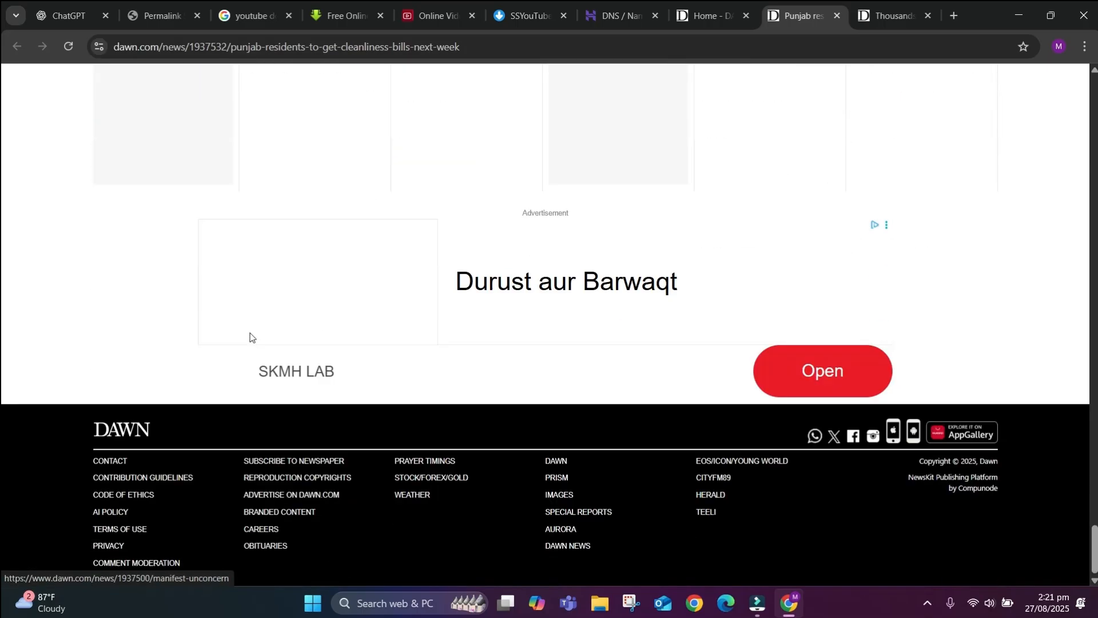
{"action": "scroll", "coordinate": [247, 338], "scroll_direction": "up", "scroll_amount": 20}
Switch to the 'Thousands evacuated in Punjab' flood article and read through it.
{"action": "left_click", "coordinate": [892, 15]}
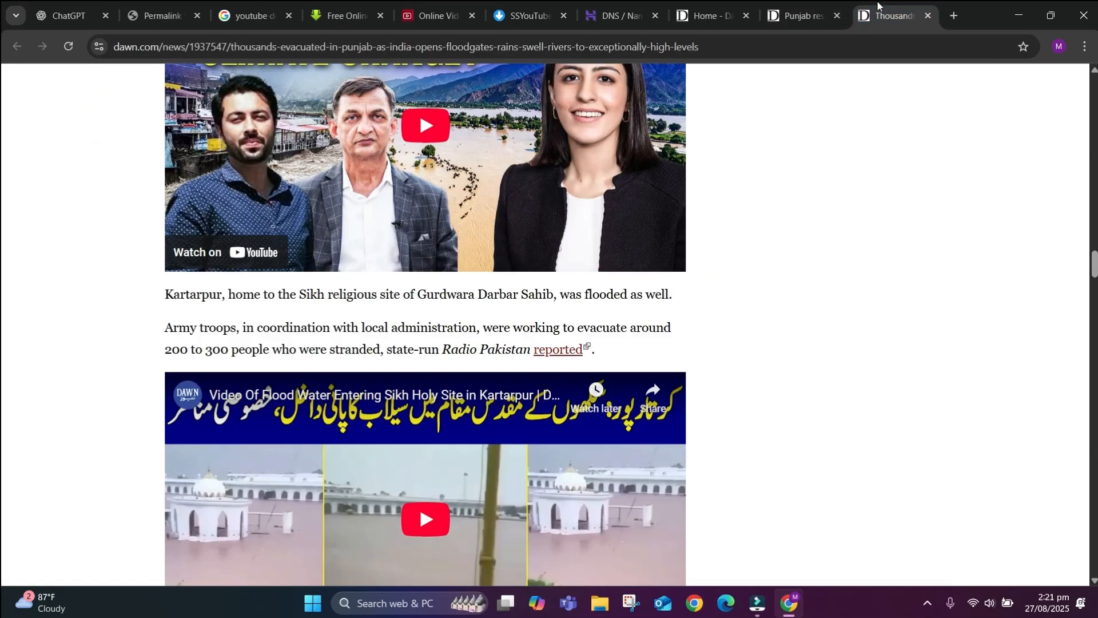
{"action": "scroll", "coordinate": [703, 182], "scroll_direction": "up", "scroll_amount": 7}
{"action": "scroll", "coordinate": [702, 182], "scroll_direction": "up", "scroll_amount": 20}
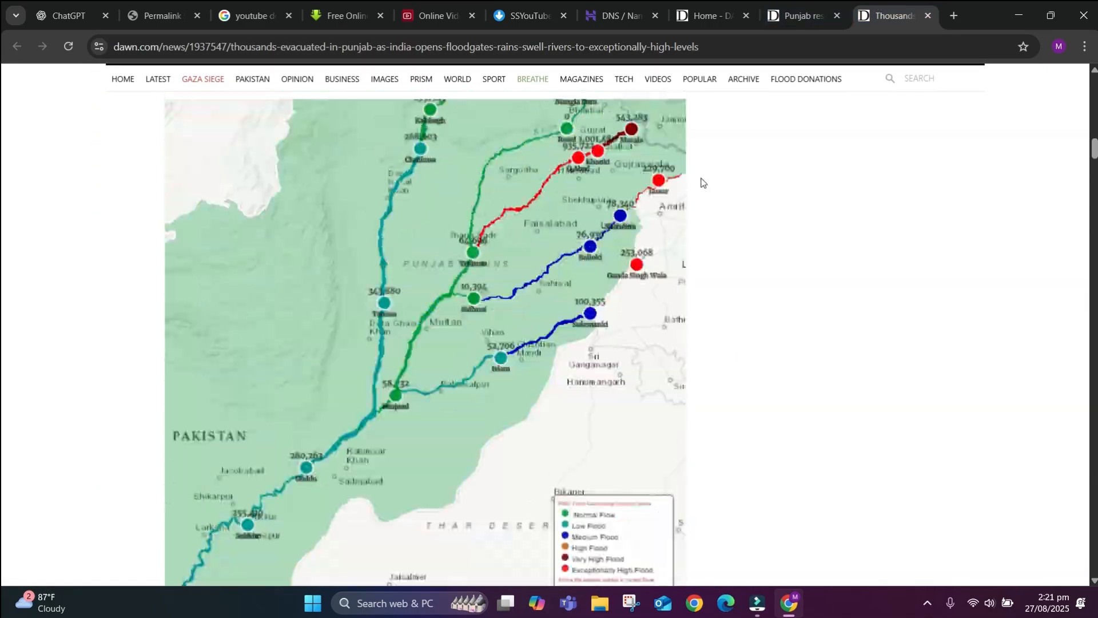
{"action": "scroll", "coordinate": [364, 426], "scroll_direction": "down", "scroll_amount": 20}
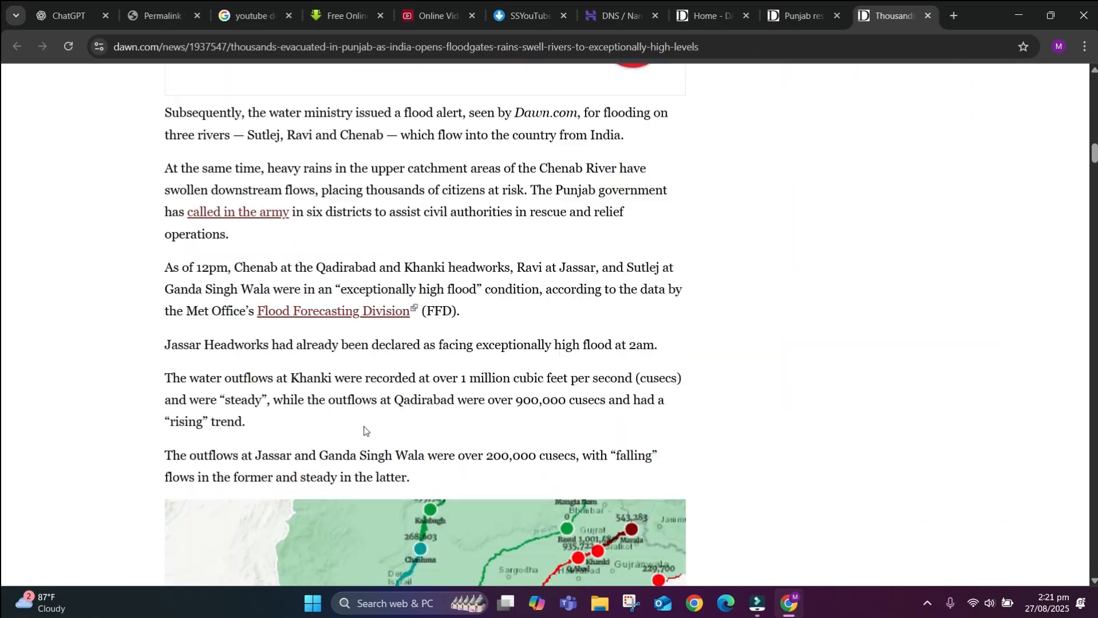
{"action": "scroll", "coordinate": [364, 426], "scroll_direction": "down", "scroll_amount": 20}
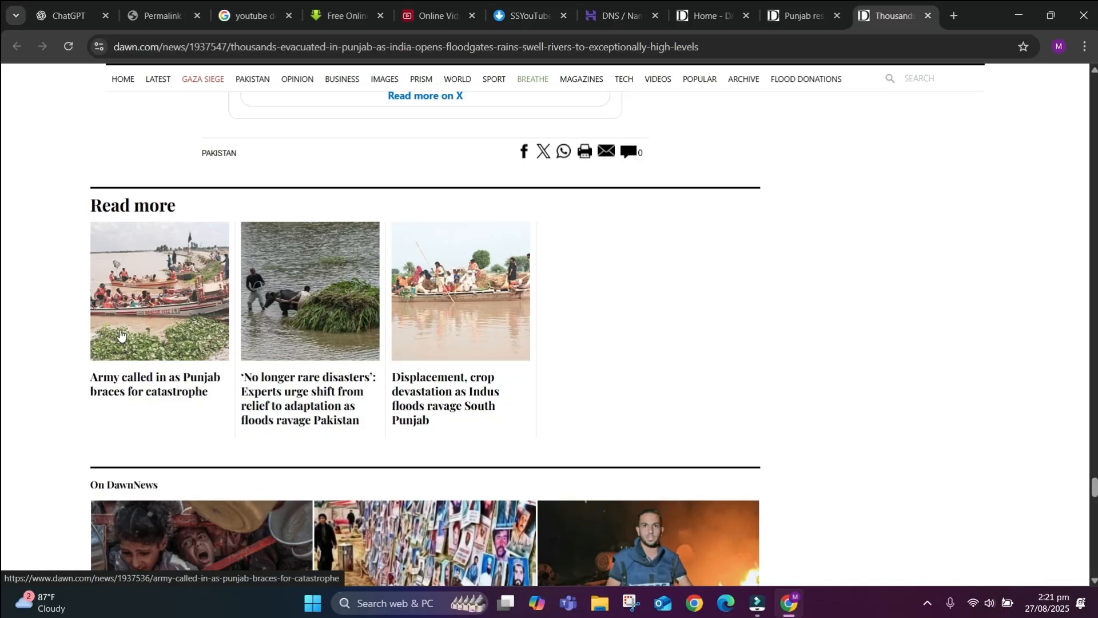
{"action": "scroll", "coordinate": [138, 392], "scroll_direction": "down", "scroll_amount": 12}
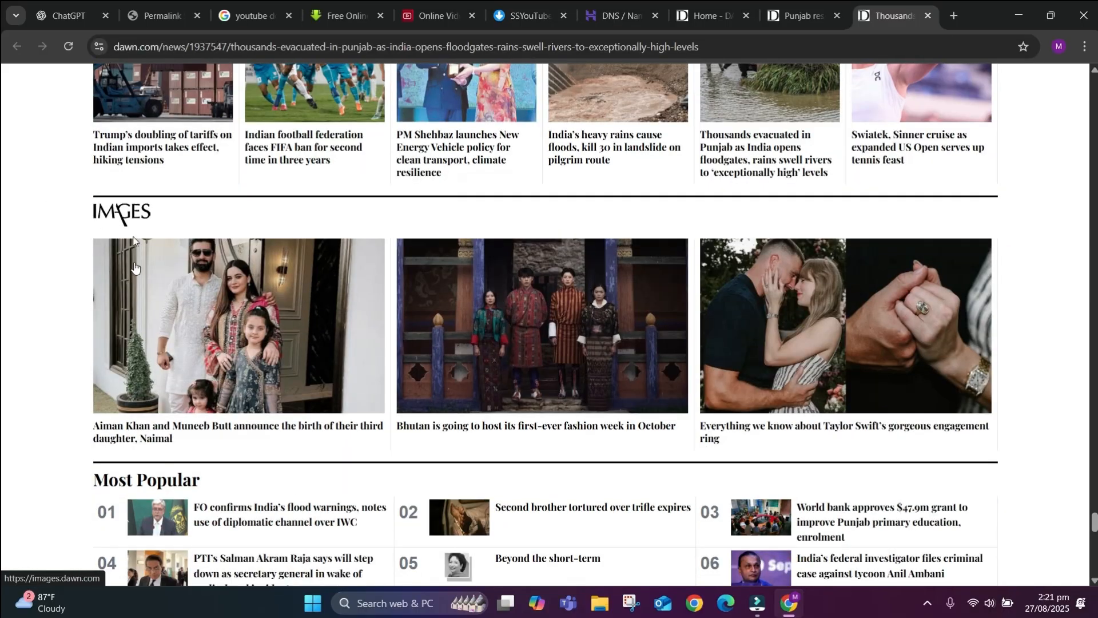
{"action": "scroll", "coordinate": [138, 321], "scroll_direction": "down", "scroll_amount": 4}
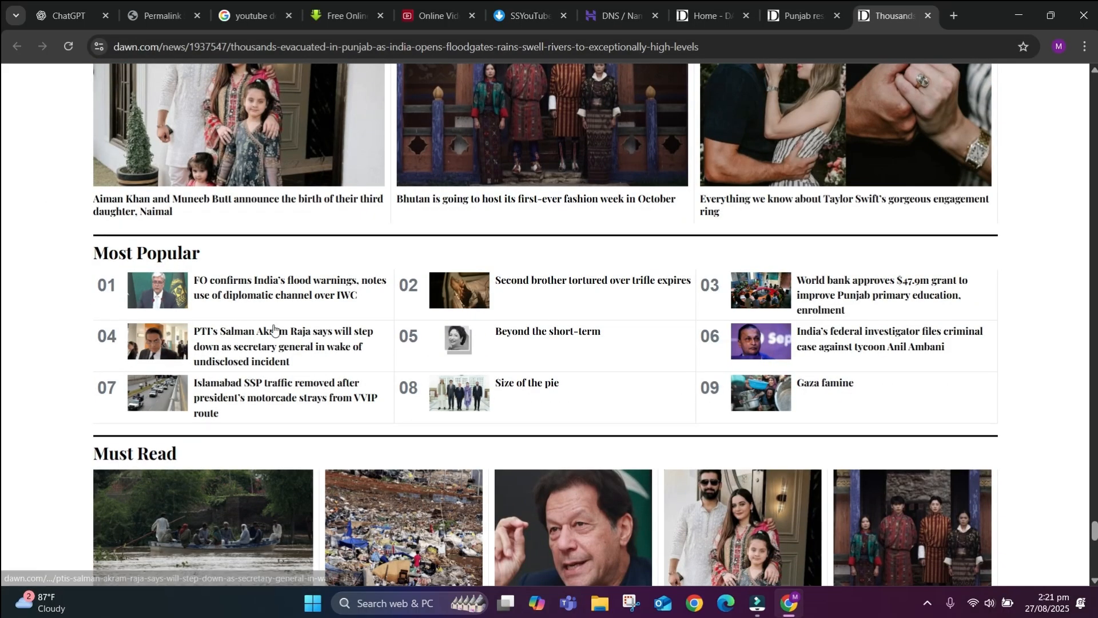
{"action": "scroll", "coordinate": [270, 326], "scroll_direction": "down", "scroll_amount": 9}
Reach the article footer and open TERMS OF USE in a background tab.
{"action": "scroll", "coordinate": [469, 326], "scroll_direction": "up", "scroll_amount": 13}
{"action": "scroll", "coordinate": [469, 324], "scroll_direction": "up", "scroll_amount": 15}
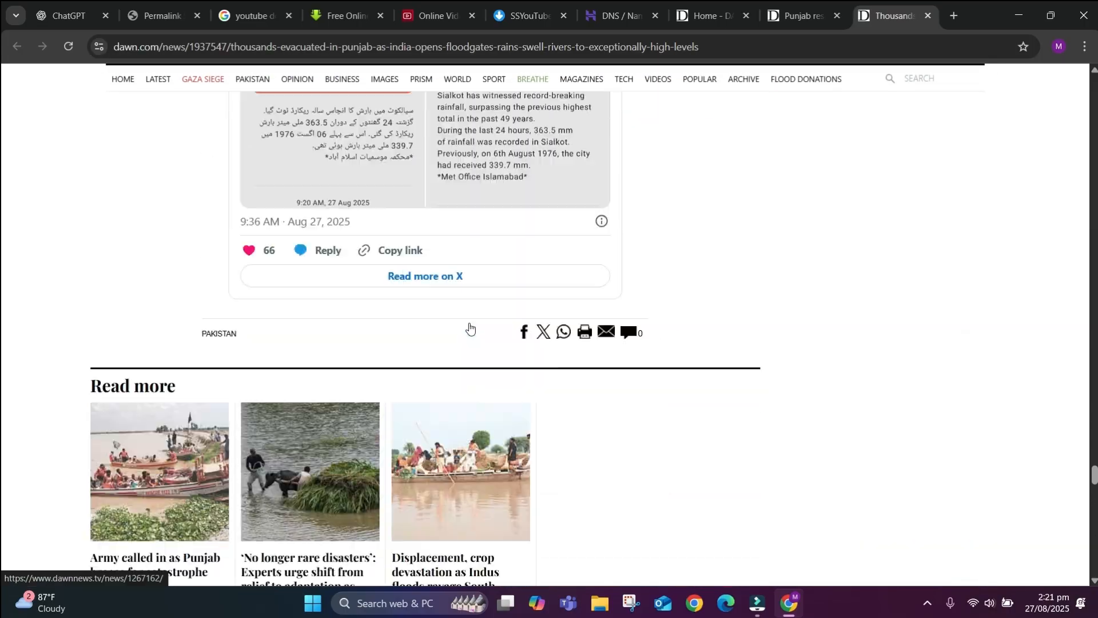
{"action": "scroll", "coordinate": [866, 373], "scroll_direction": "down", "scroll_amount": 6}
{"action": "scroll", "coordinate": [866, 373], "scroll_direction": "down", "scroll_amount": 20}
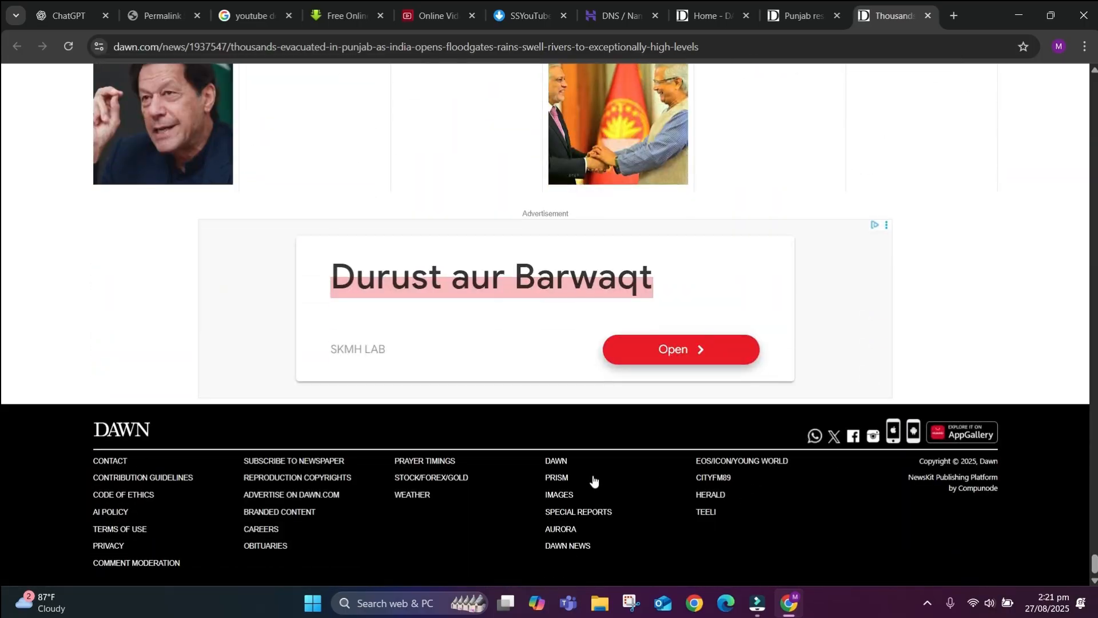
{"action": "middle_click", "coordinate": [140, 529]}
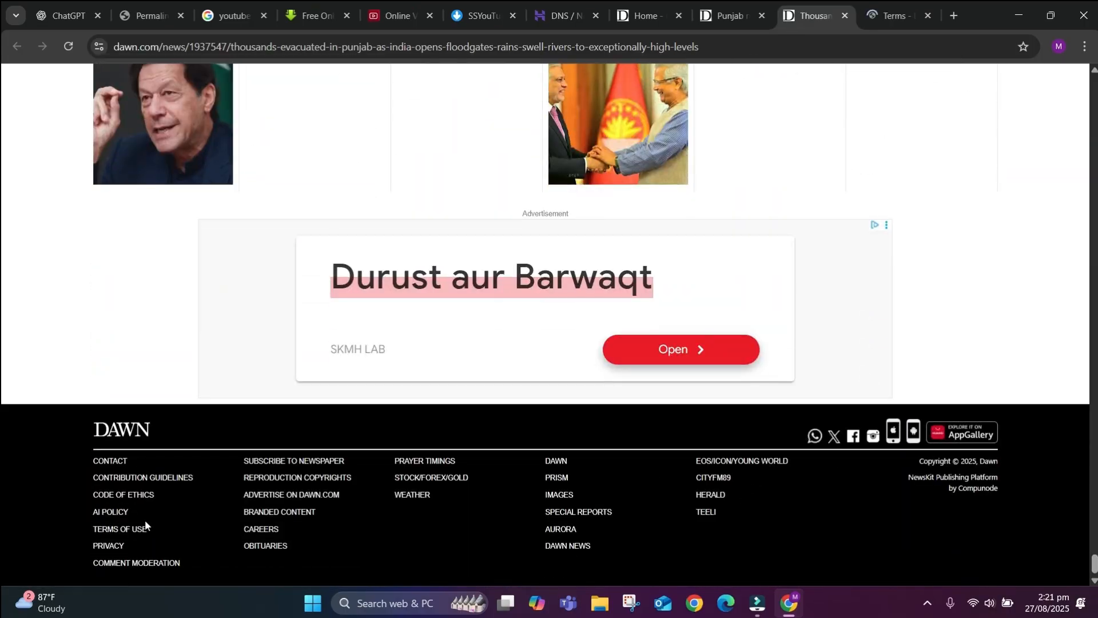
Open the footer Contact link in a new tab, then read through the Terms and Conditions page.
{"action": "right_click", "coordinate": [117, 460]}
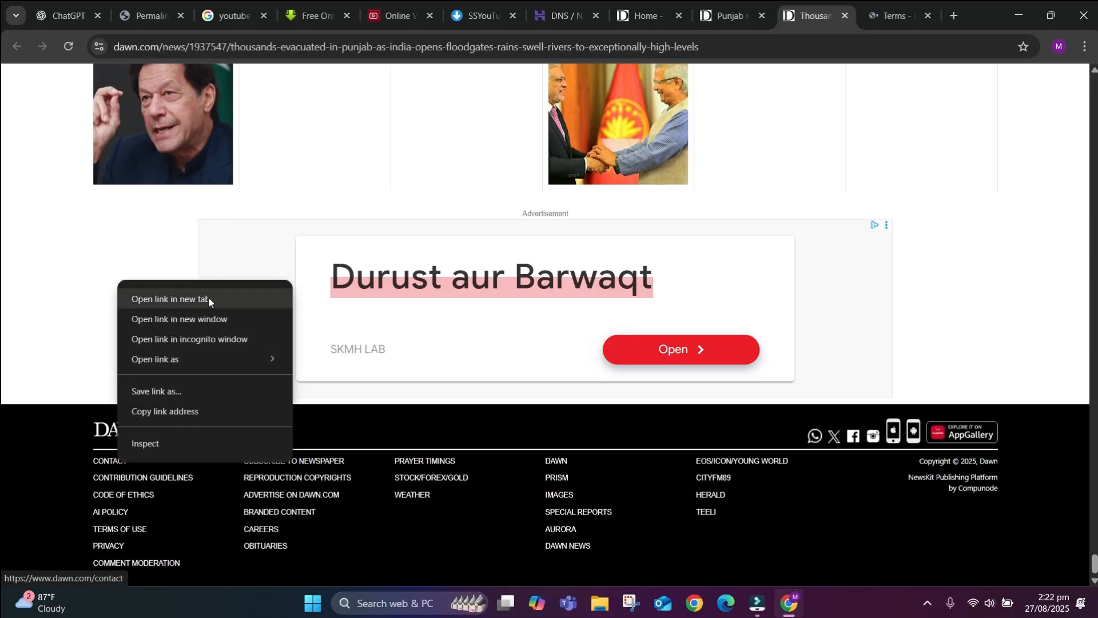
{"action": "left_click", "coordinate": [209, 298]}
{"action": "key", "text": "ctrl+Tab"}
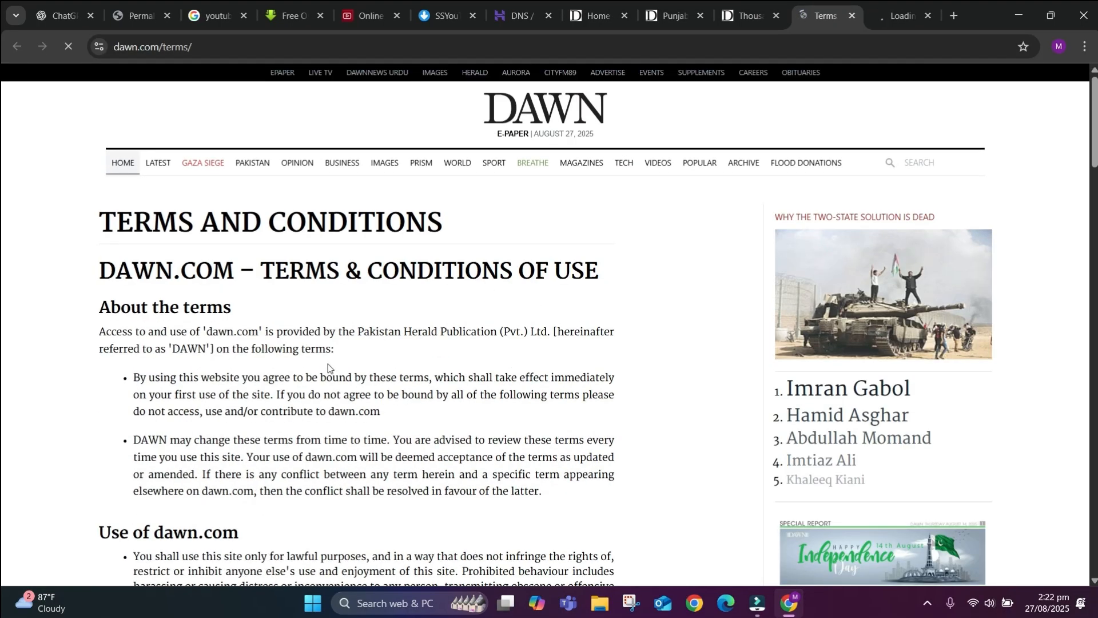
{"action": "scroll", "coordinate": [328, 364], "scroll_direction": "down", "scroll_amount": 20}
{"action": "scroll", "coordinate": [327, 367], "scroll_direction": "up", "scroll_amount": 20}
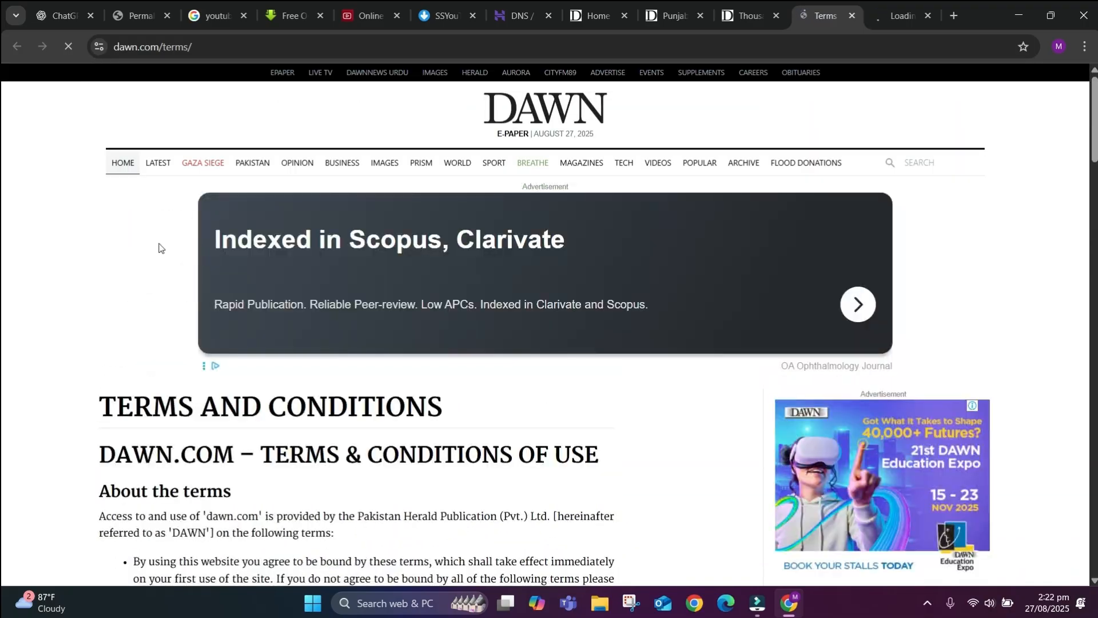
{"action": "scroll", "coordinate": [229, 343], "scroll_direction": "down", "scroll_amount": 20}
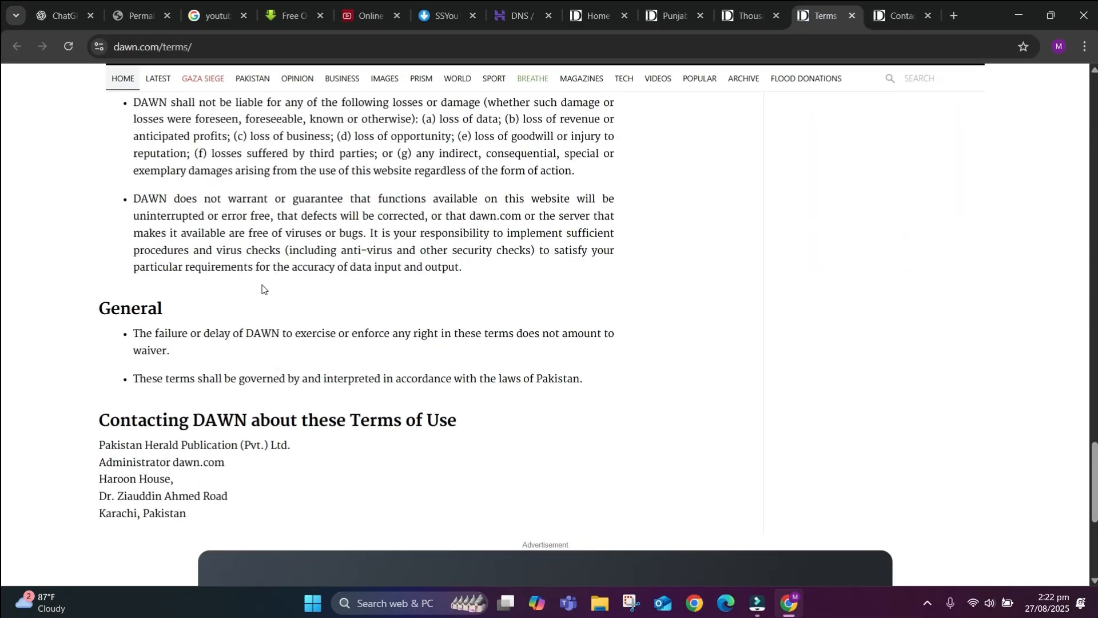
{"action": "scroll", "coordinate": [262, 288], "scroll_direction": "up", "scroll_amount": 20}
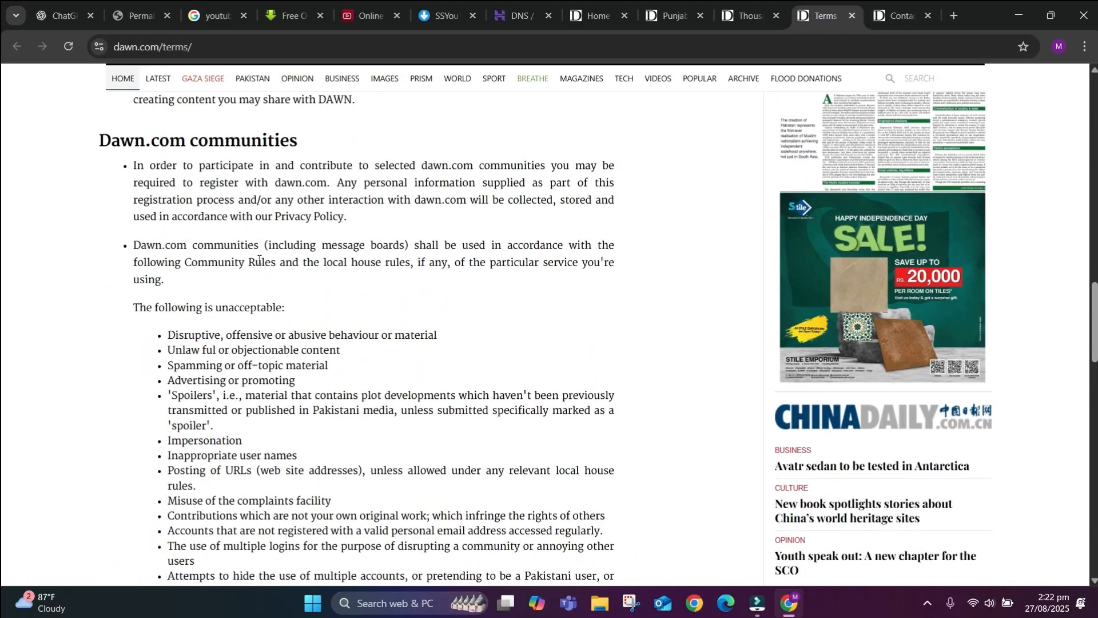
{"action": "scroll", "coordinate": [258, 260], "scroll_direction": "down", "scroll_amount": 20}
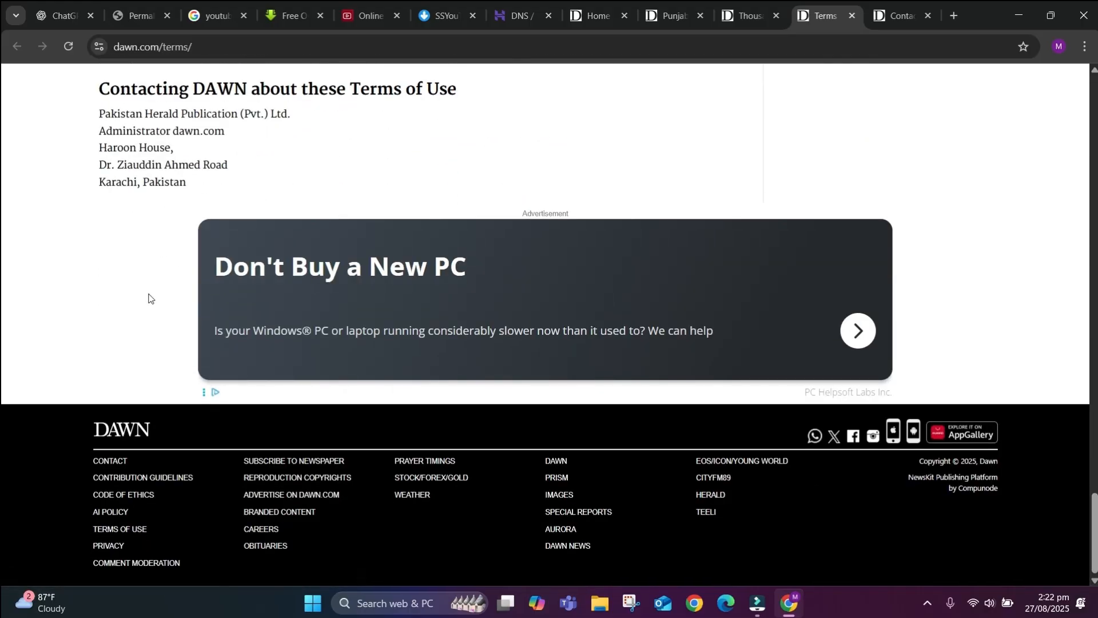
View the Contact Us page's editorial contacts, reading down to its footer.
{"action": "left_click", "coordinate": [891, 6]}
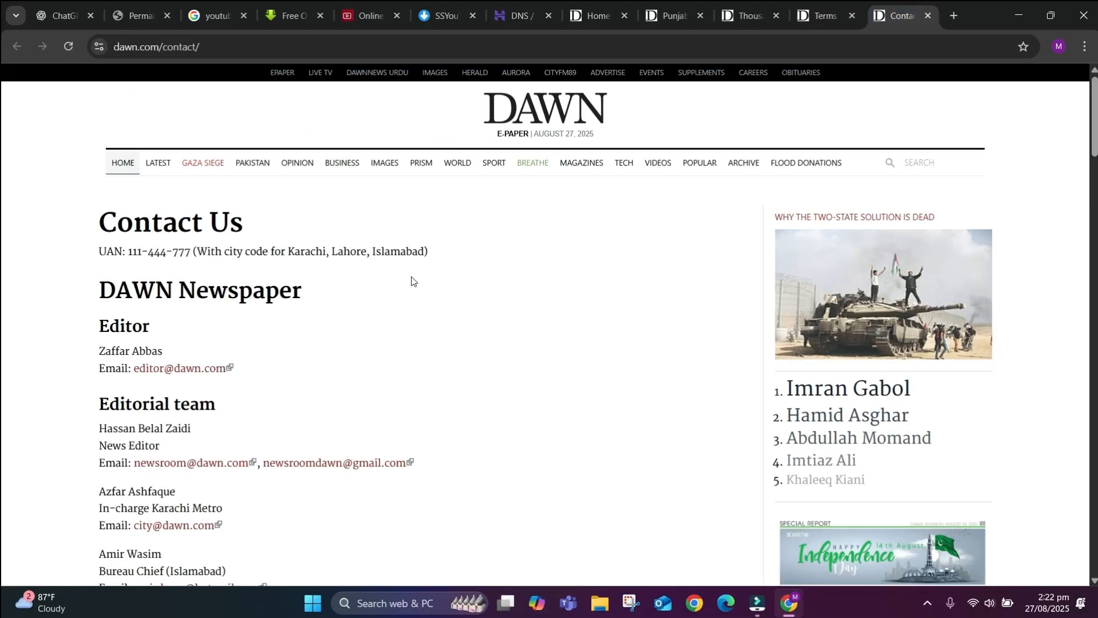
{"action": "scroll", "coordinate": [423, 352], "scroll_direction": "down", "scroll_amount": 2}
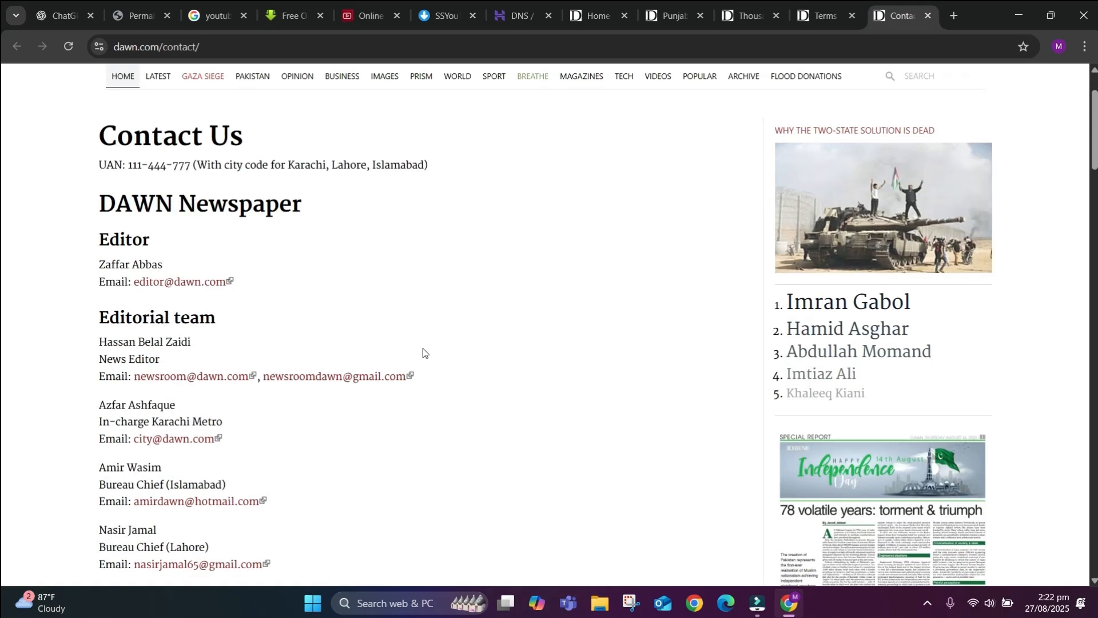
{"action": "scroll", "coordinate": [316, 343], "scroll_direction": "up", "scroll_amount": 2}
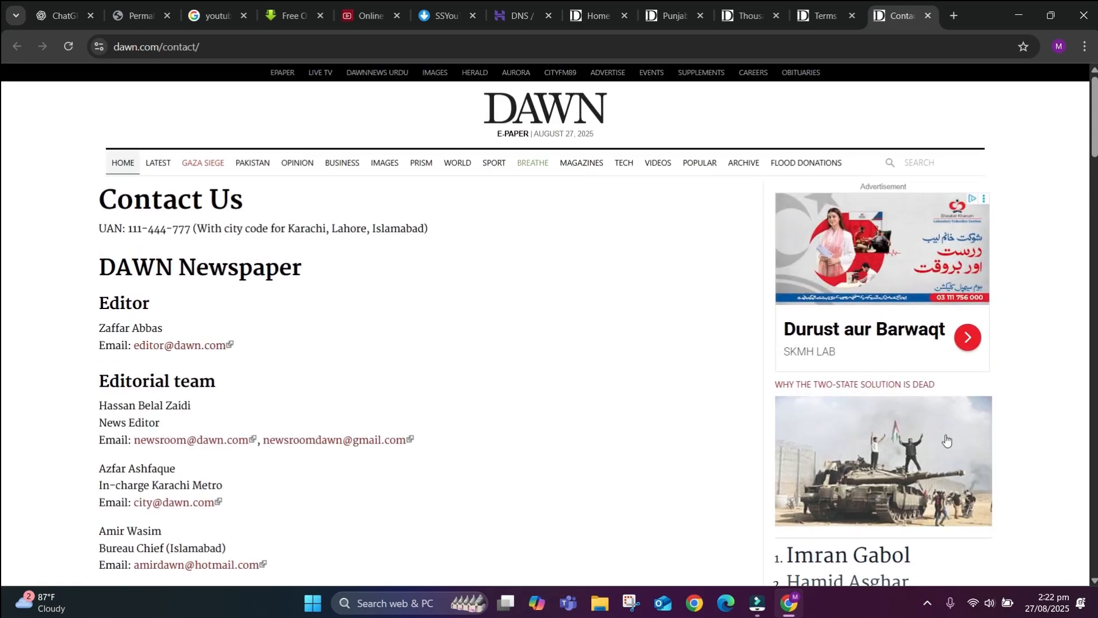
{"action": "scroll", "coordinate": [945, 440], "scroll_direction": "down", "scroll_amount": 6}
{"action": "scroll", "coordinate": [946, 440], "scroll_direction": "up", "scroll_amount": 6}
{"action": "scroll", "coordinate": [253, 424], "scroll_direction": "down", "scroll_amount": 20}
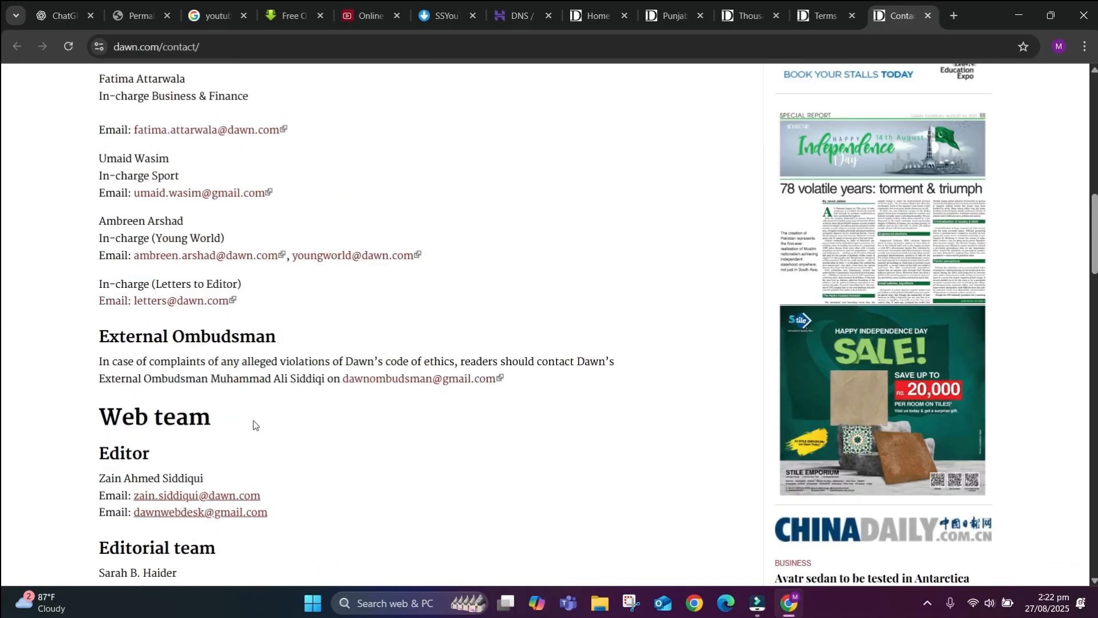
{"action": "scroll", "coordinate": [253, 424], "scroll_direction": "down", "scroll_amount": 10}
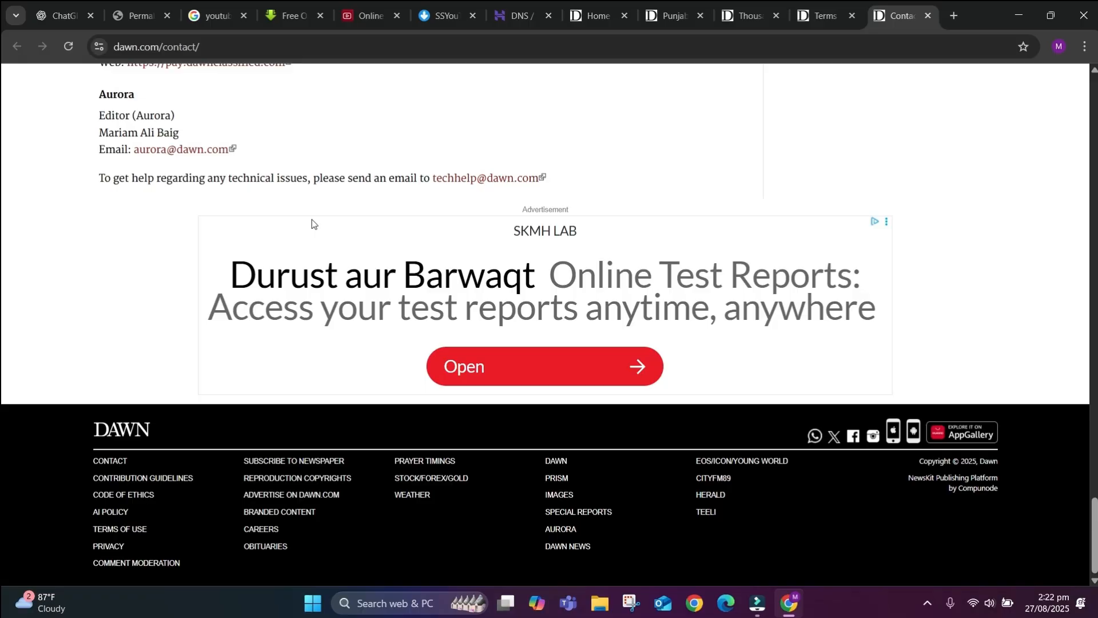
{"action": "scroll", "coordinate": [498, 222], "scroll_direction": "up", "scroll_amount": 10}
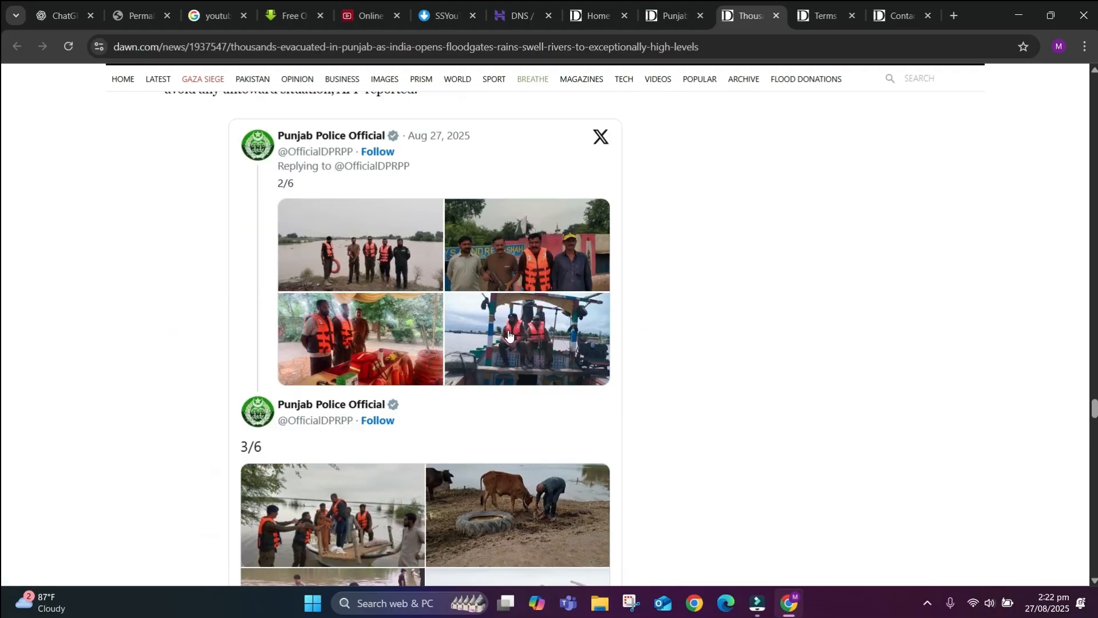
{"action": "scroll", "coordinate": [509, 331], "scroll_direction": "up", "scroll_amount": 10}
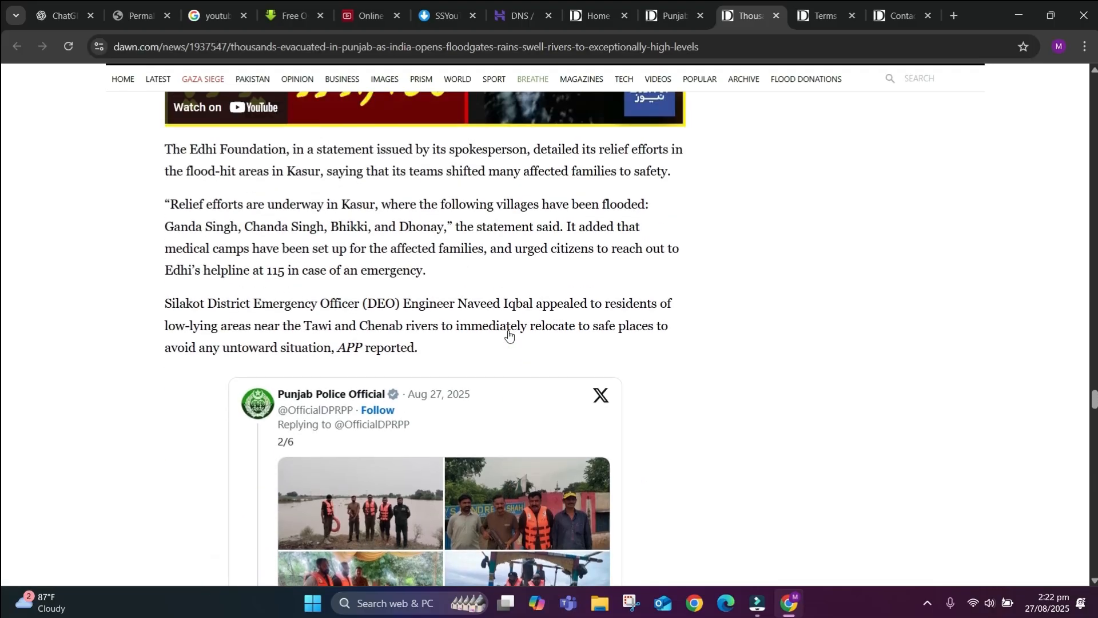
Revisit the Terms of Use page, then glance over the dawn.com contact page.
{"action": "scroll", "coordinate": [508, 330], "scroll_direction": "up", "scroll_amount": 4}
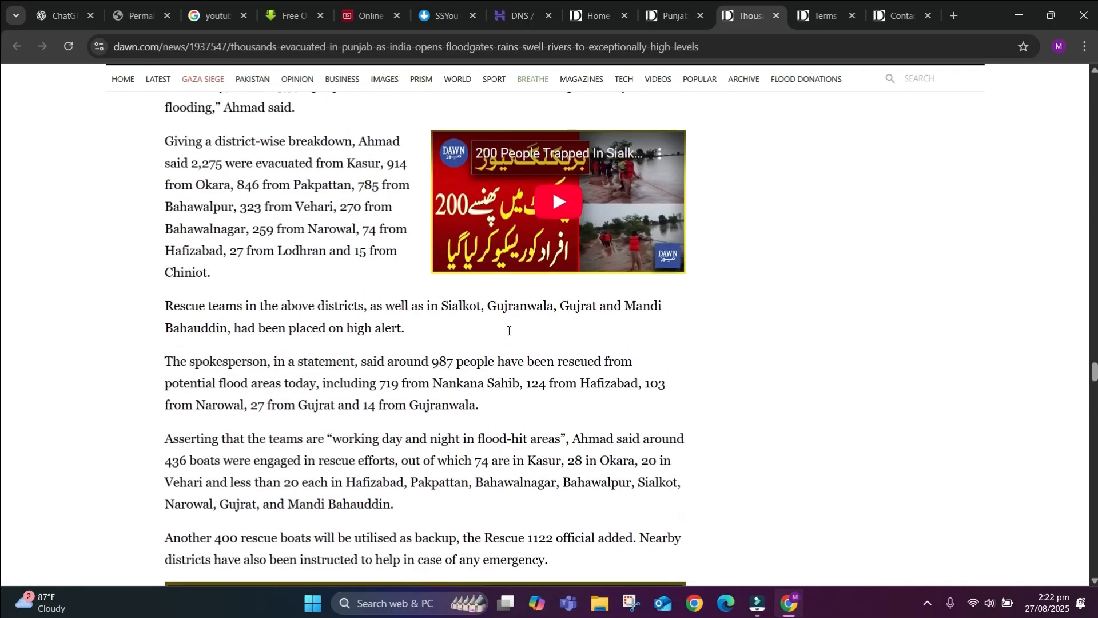
{"action": "left_click", "coordinate": [846, 7]}
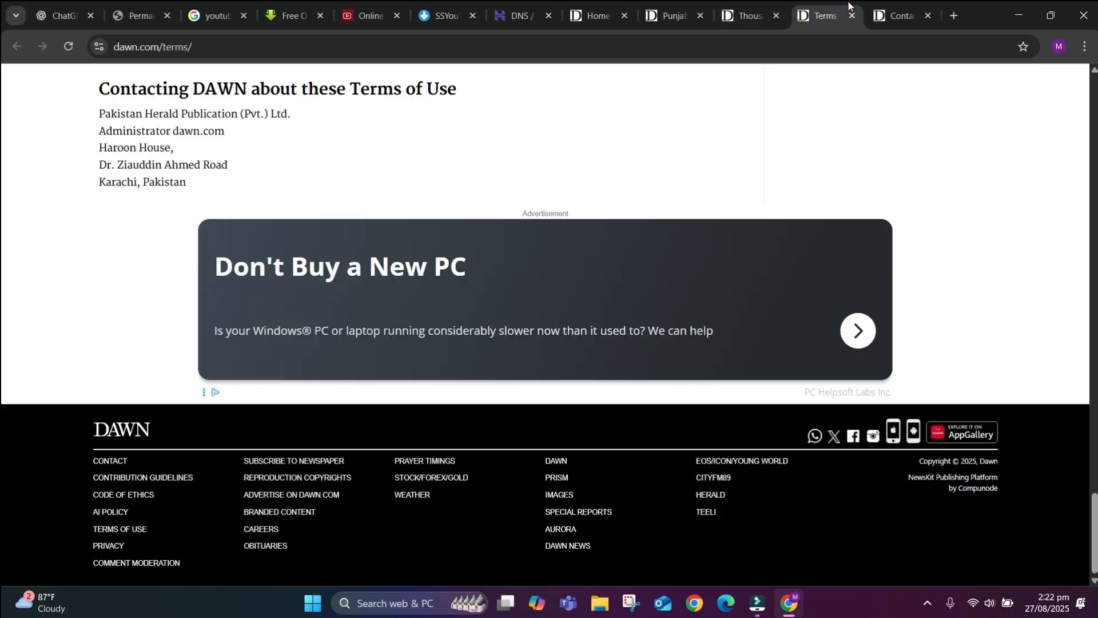
{"action": "scroll", "coordinate": [426, 308], "scroll_direction": "up", "scroll_amount": 10}
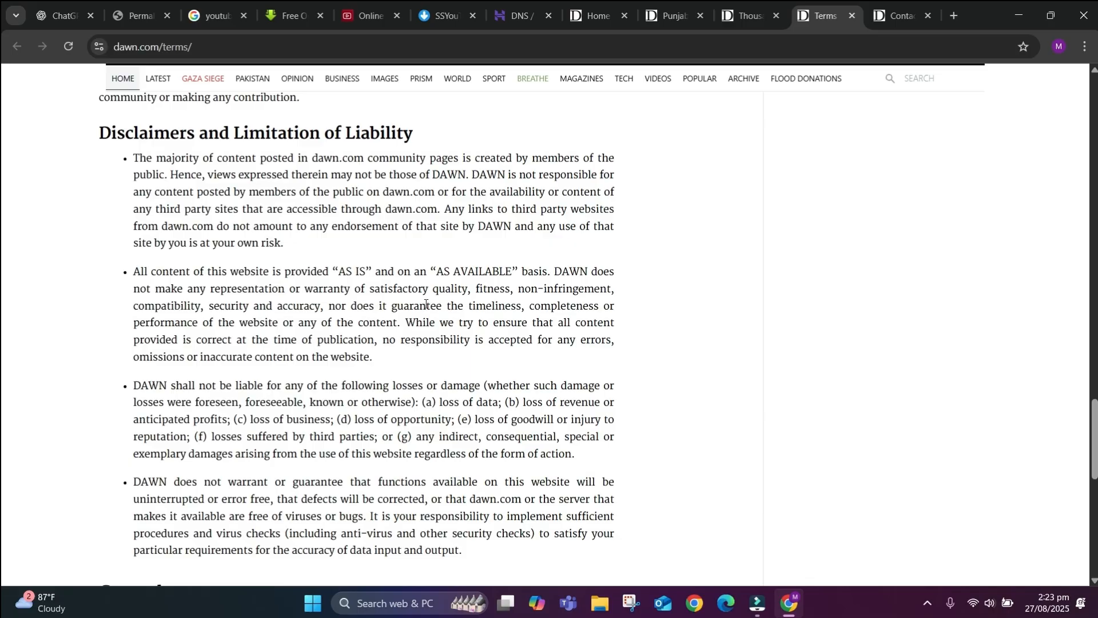
{"action": "scroll", "coordinate": [425, 304], "scroll_direction": "up", "scroll_amount": 15}
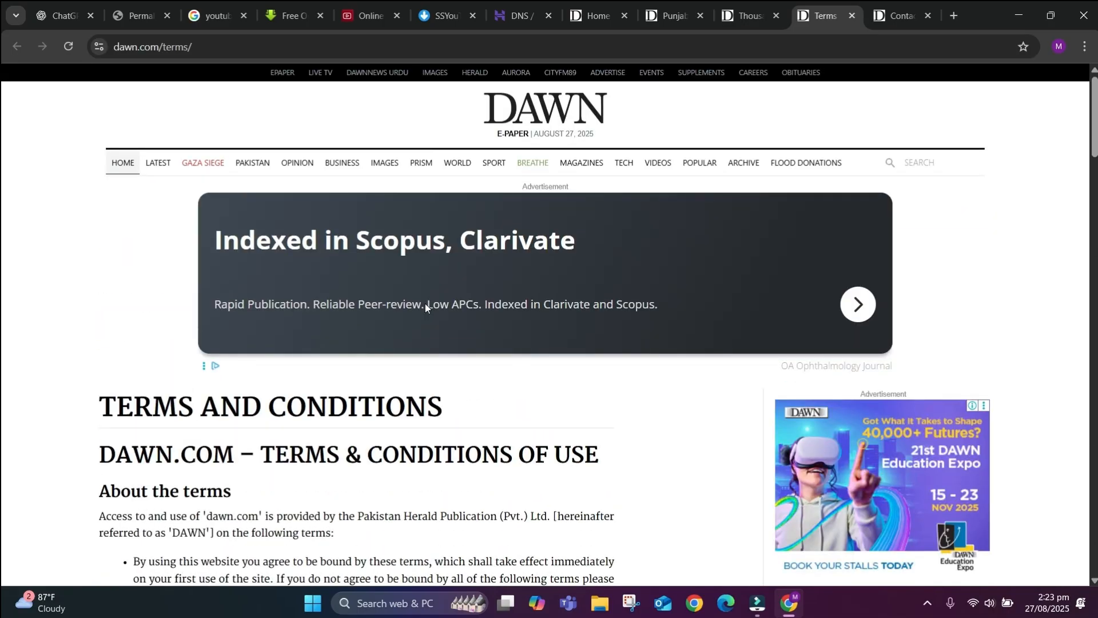
{"action": "scroll", "coordinate": [426, 429], "scroll_direction": "down", "scroll_amount": 20}
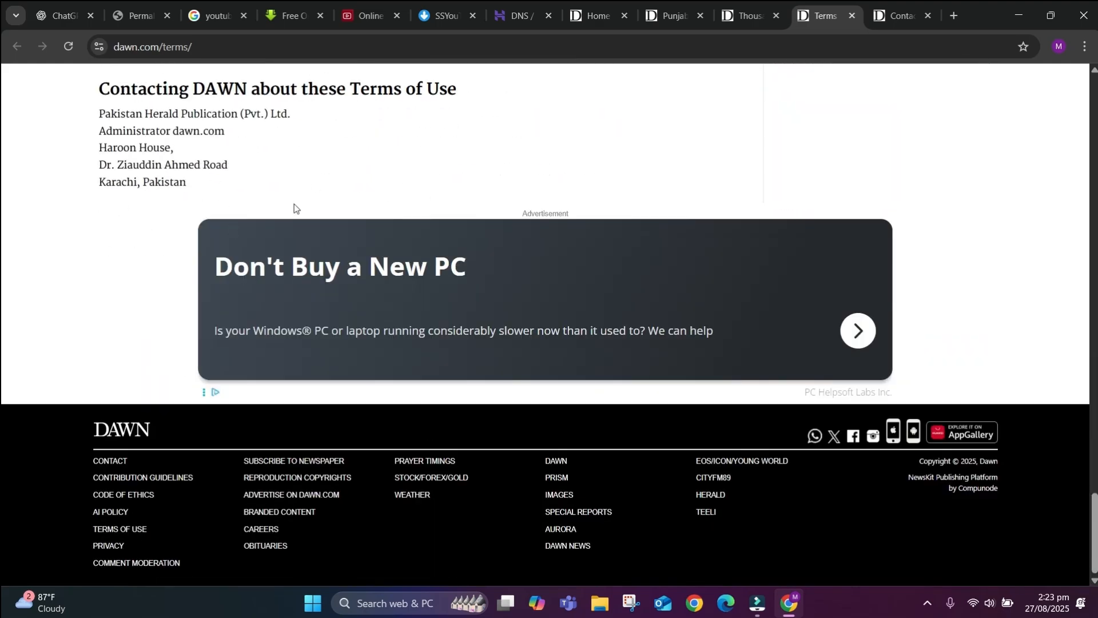
{"action": "scroll", "coordinate": [452, 187], "scroll_direction": "up", "scroll_amount": 10}
{"action": "left_click", "coordinate": [901, 5]}
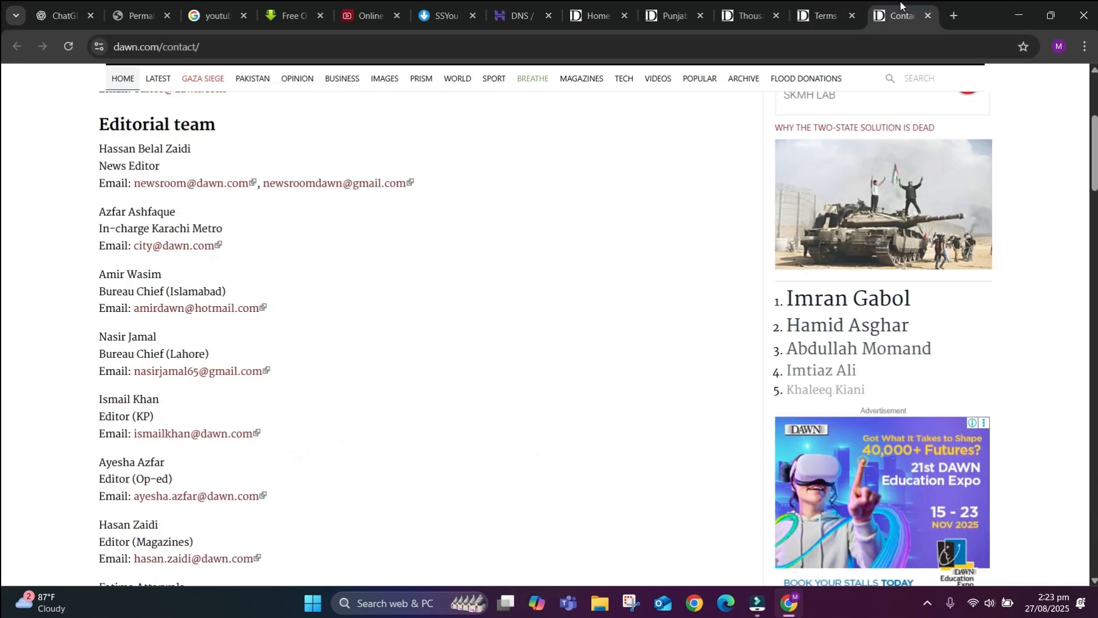
{"action": "scroll", "coordinate": [413, 267], "scroll_direction": "down", "scroll_amount": 10}
{"action": "scroll", "coordinate": [413, 267], "scroll_direction": "up", "scroll_amount": 5}
Switch to the Punjab cleanliness-bills article, visit its author's profile page, and return.
{"action": "left_click", "coordinate": [656, 5]}
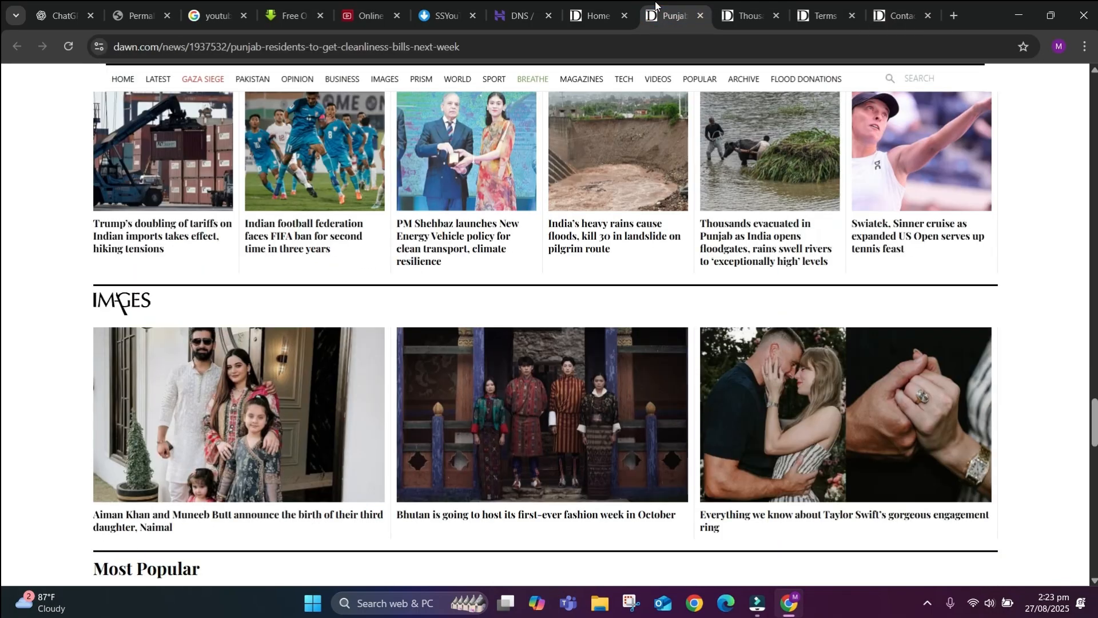
{"action": "scroll", "coordinate": [479, 261], "scroll_direction": "up", "scroll_amount": 20}
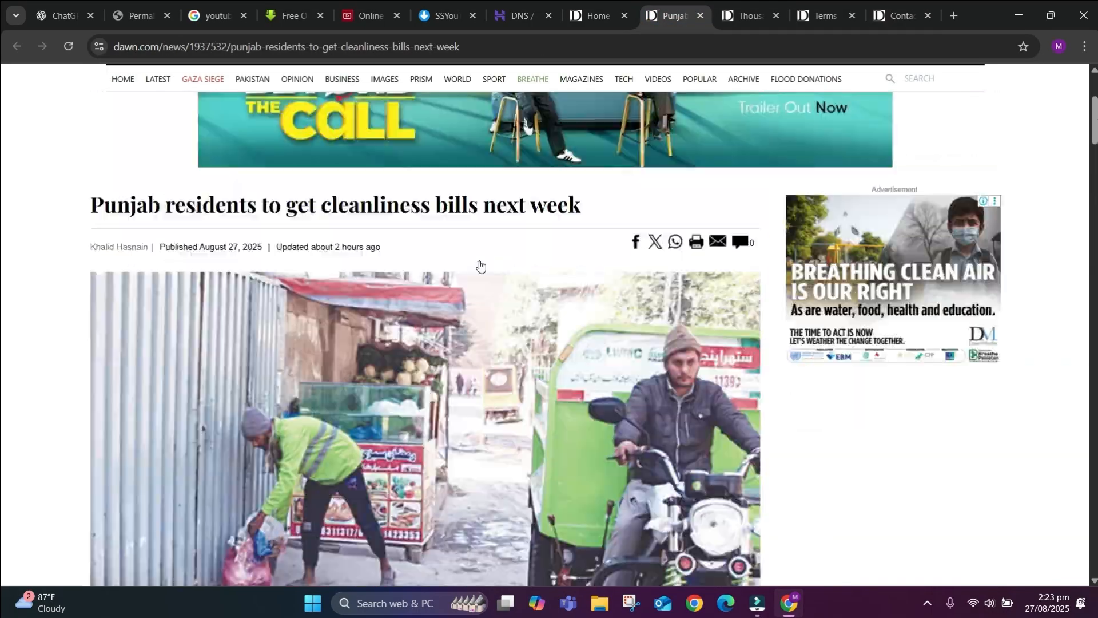
{"action": "scroll", "coordinate": [277, 404], "scroll_direction": "down", "scroll_amount": 4}
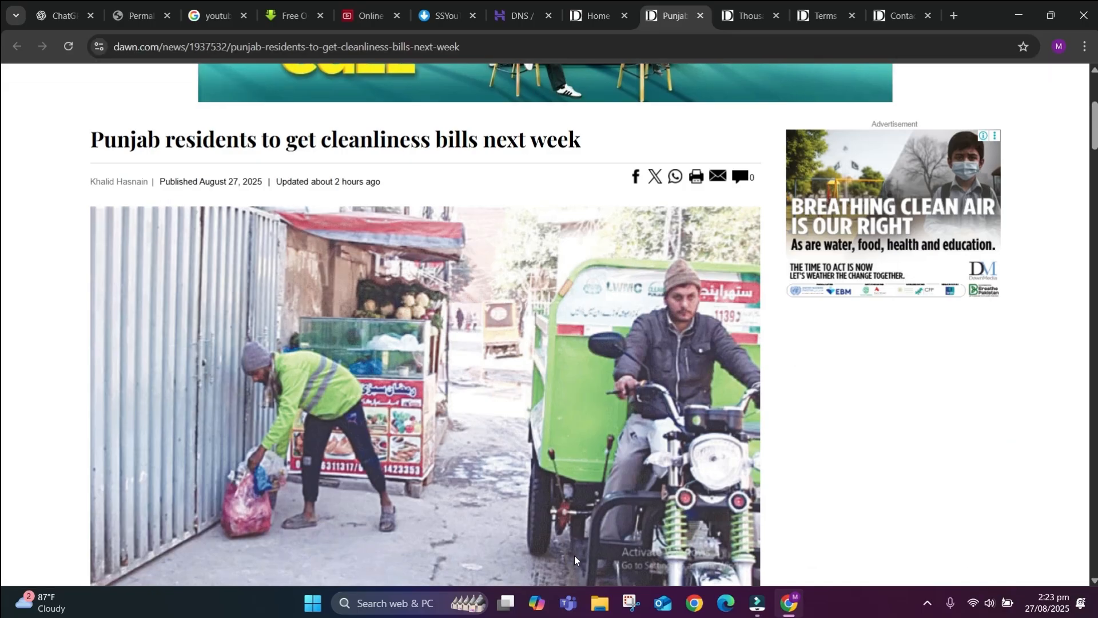
{"action": "triple_click", "coordinate": [179, 181]}
{"action": "left_click", "coordinate": [135, 183]}
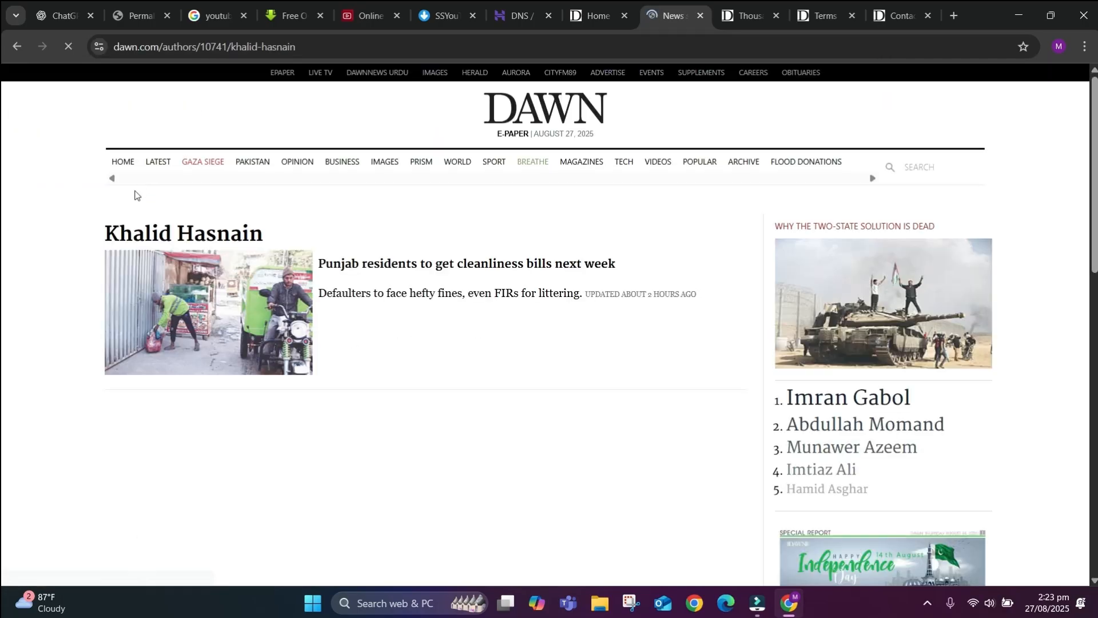
{"action": "left_click", "coordinate": [17, 46]}
Select the byline's publication date and update time, then close the contact page tab.
{"action": "left_click_drag", "start_coordinate": [159, 182], "coordinate": [278, 180]}
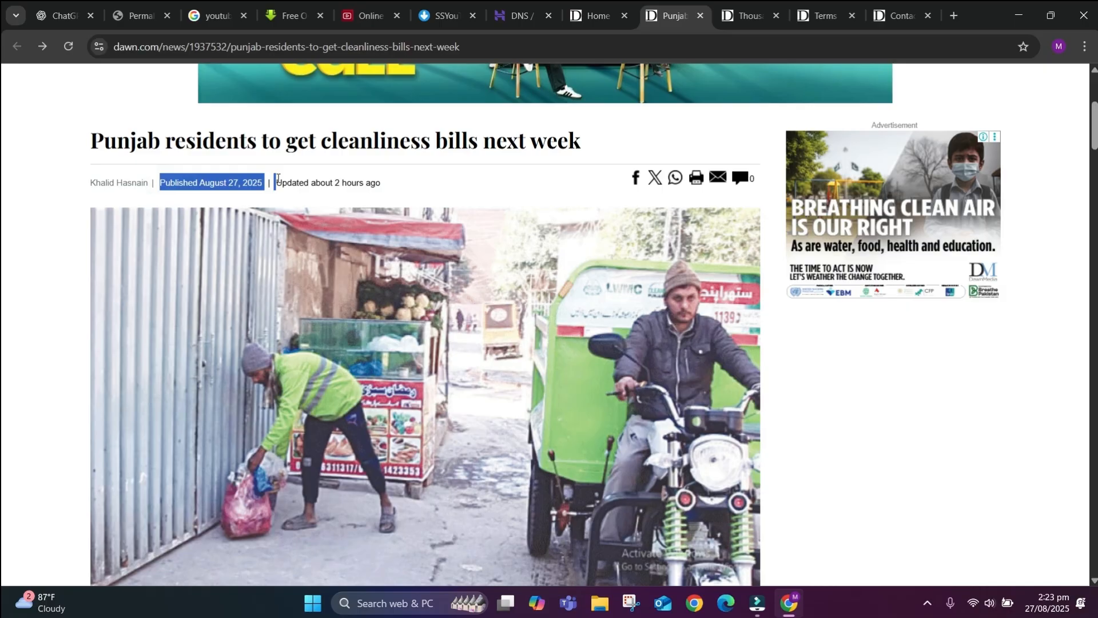
{"action": "left_click", "coordinate": [277, 180]}
{"action": "left_click_drag", "start_coordinate": [404, 191], "coordinate": [276, 182]}
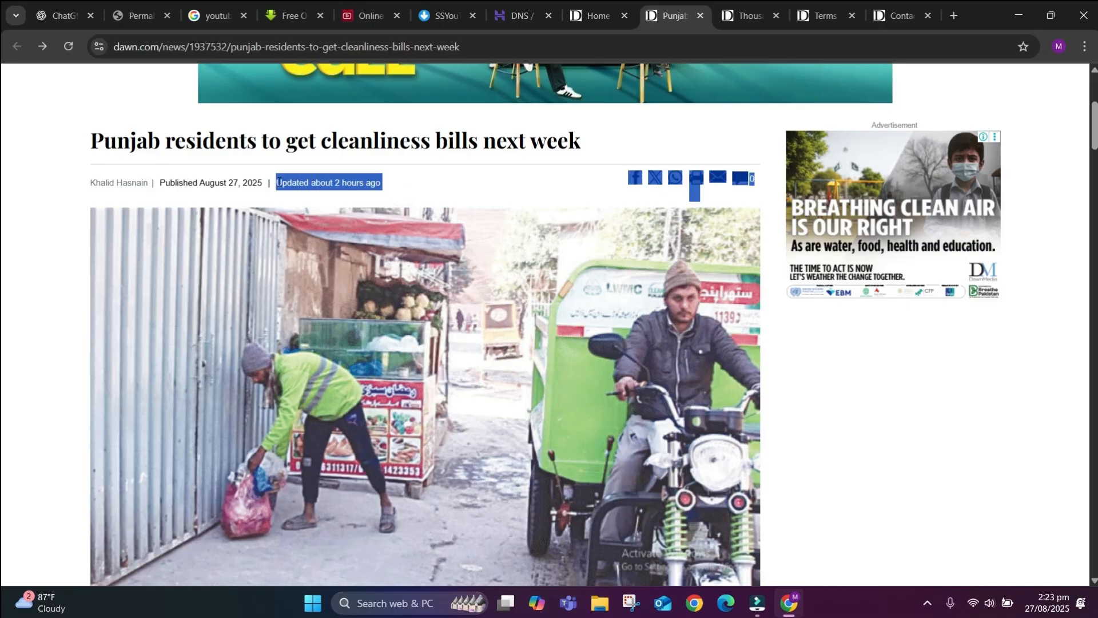
{"action": "left_click", "coordinate": [417, 183]}
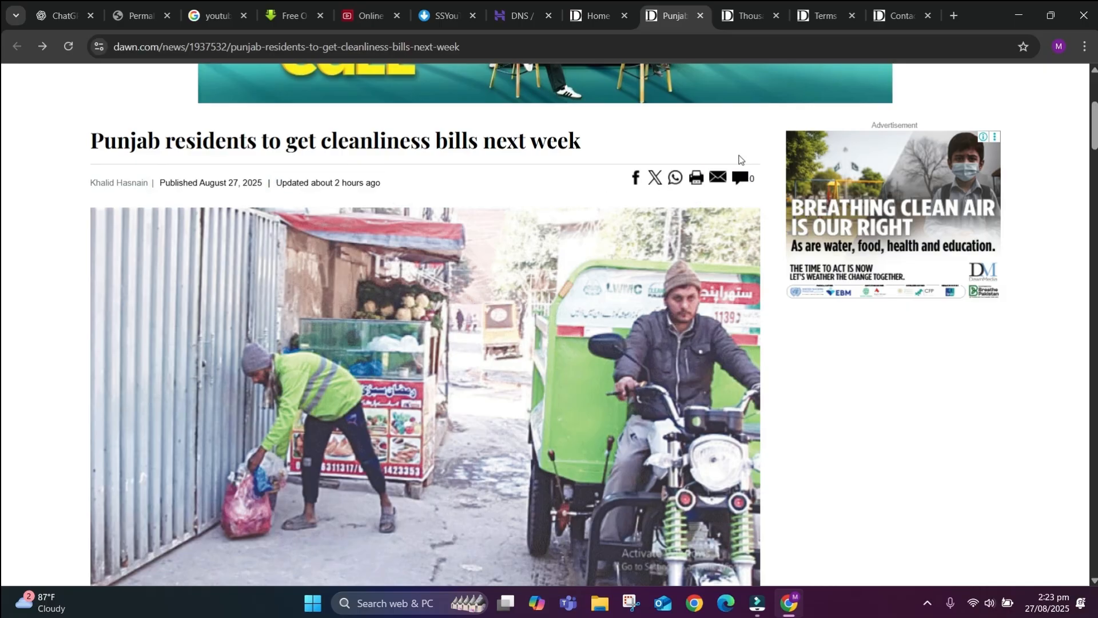
{"action": "scroll", "coordinate": [617, 269], "scroll_direction": "down", "scroll_amount": 10}
{"action": "scroll", "coordinate": [634, 338], "scroll_direction": "up", "scroll_amount": 15}
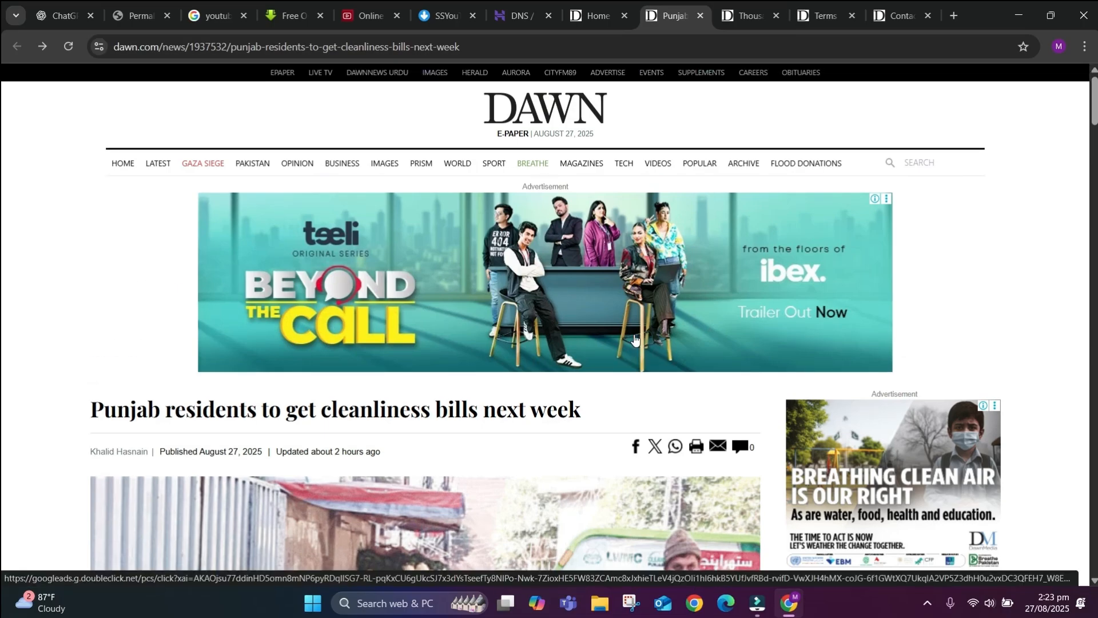
{"action": "left_click", "coordinate": [928, 16]}
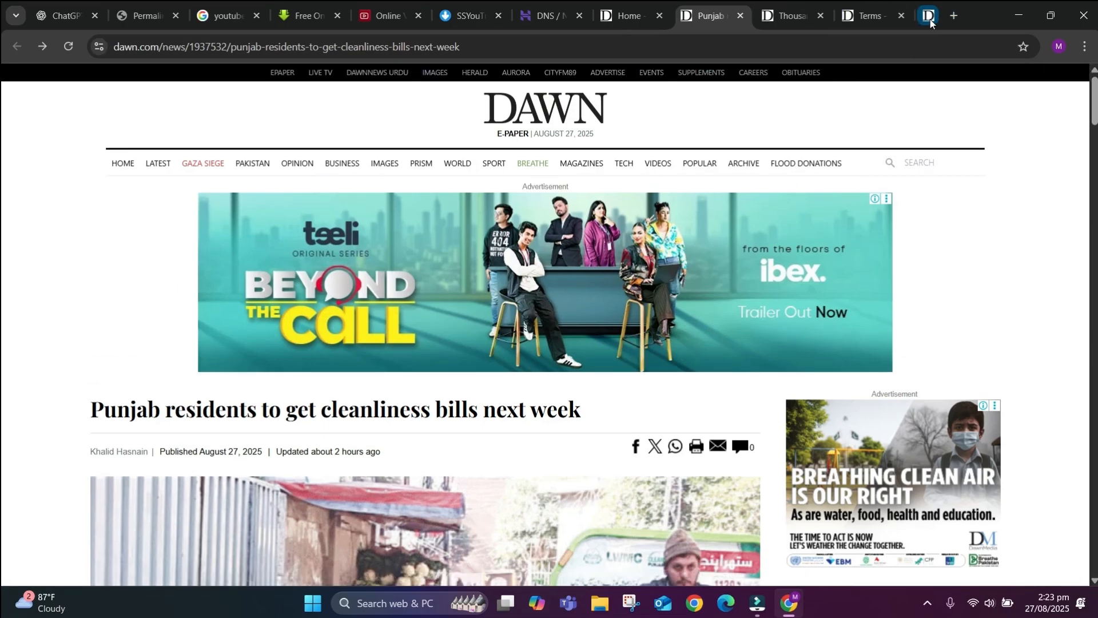
Close the Terms, Thousands evacuated, Punjab article and DAWN home page tabs.
{"action": "left_click", "coordinate": [928, 16]}
{"action": "left_click", "coordinate": [927, 16]}
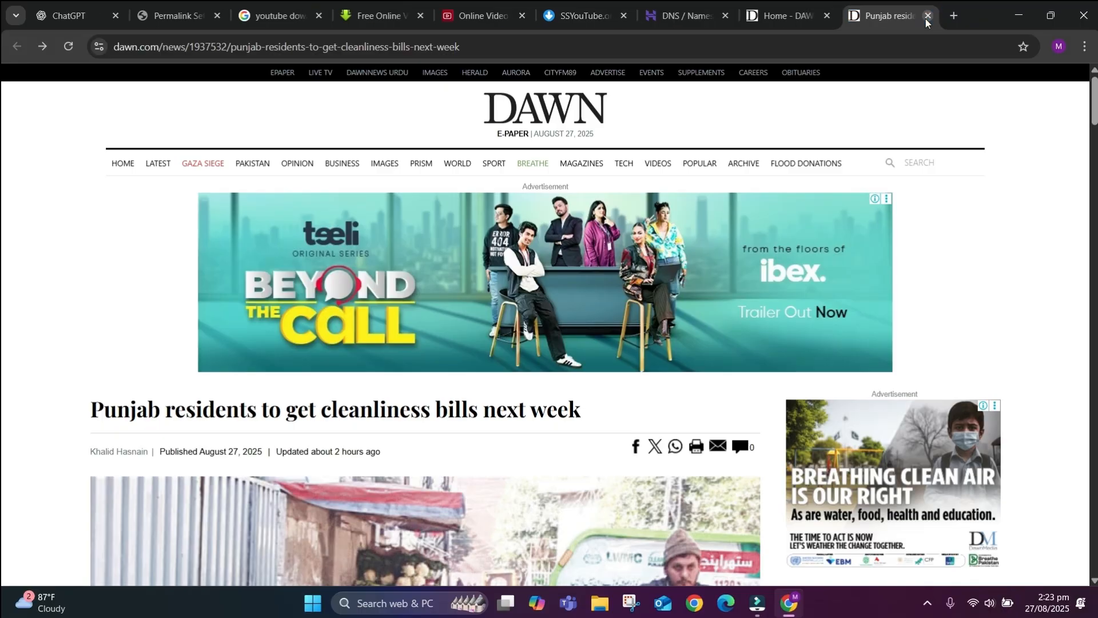
{"action": "left_click", "coordinate": [928, 16]}
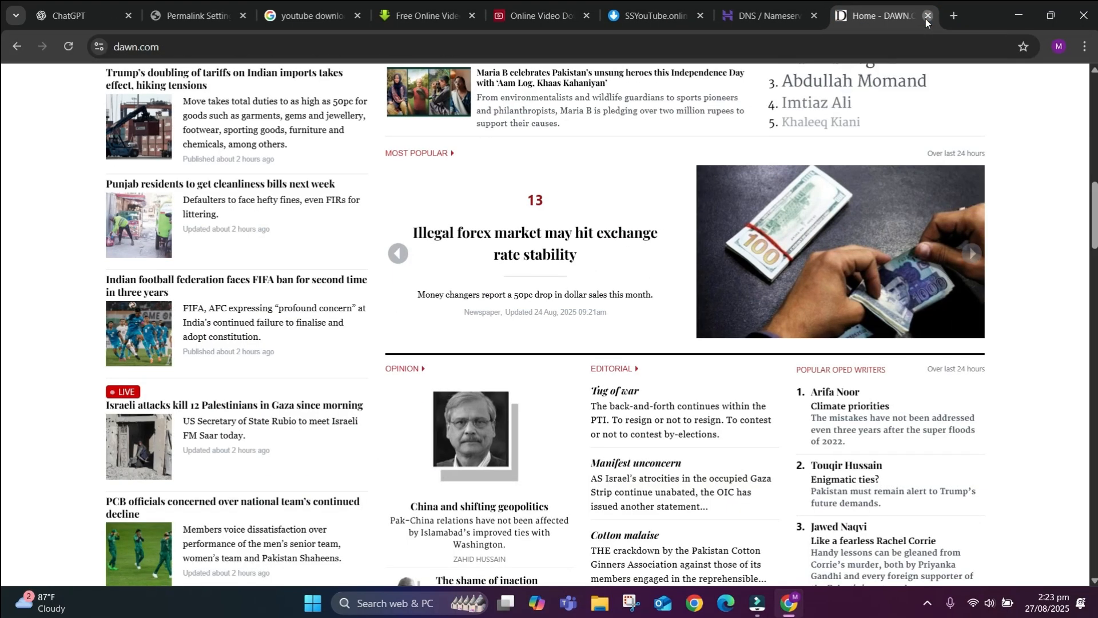
{"action": "left_click", "coordinate": [926, 18]}
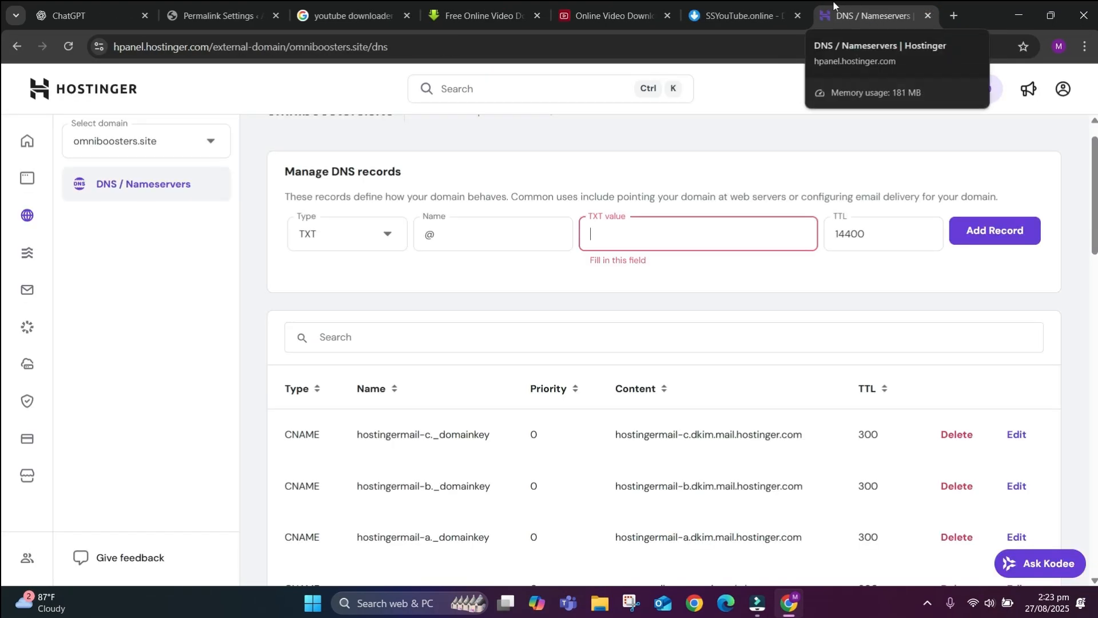
Return to the WordPress Permalink Settings tab and open Appearance > Themes.
{"action": "left_click", "coordinate": [728, 2]}
{"action": "left_click", "coordinate": [555, 3]}
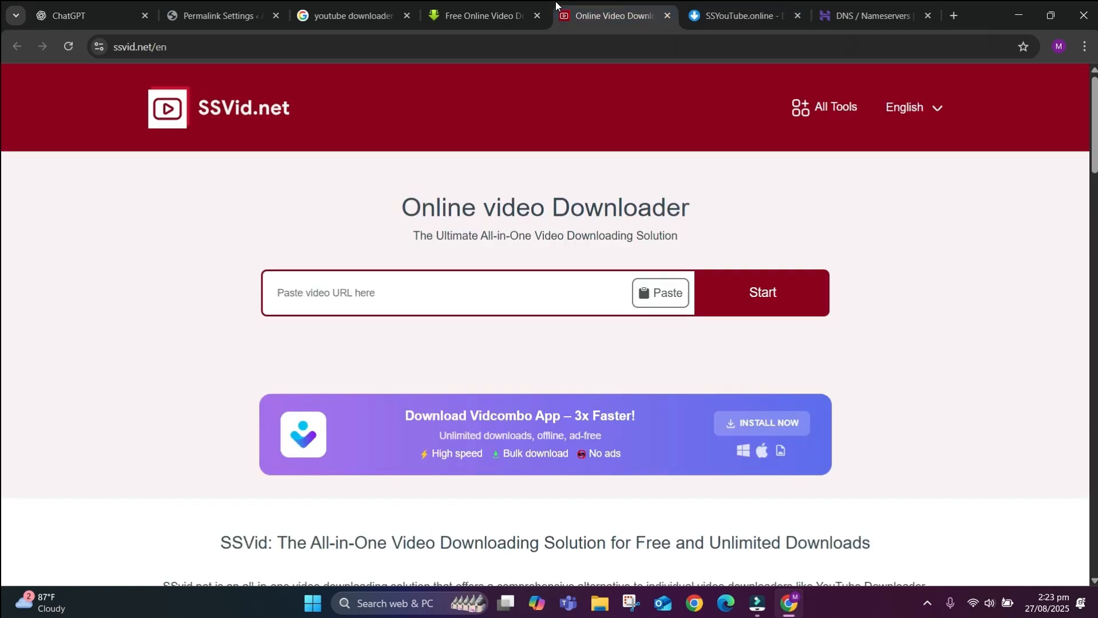
{"action": "left_click", "coordinate": [482, 2]}
{"action": "left_click", "coordinate": [381, 4]}
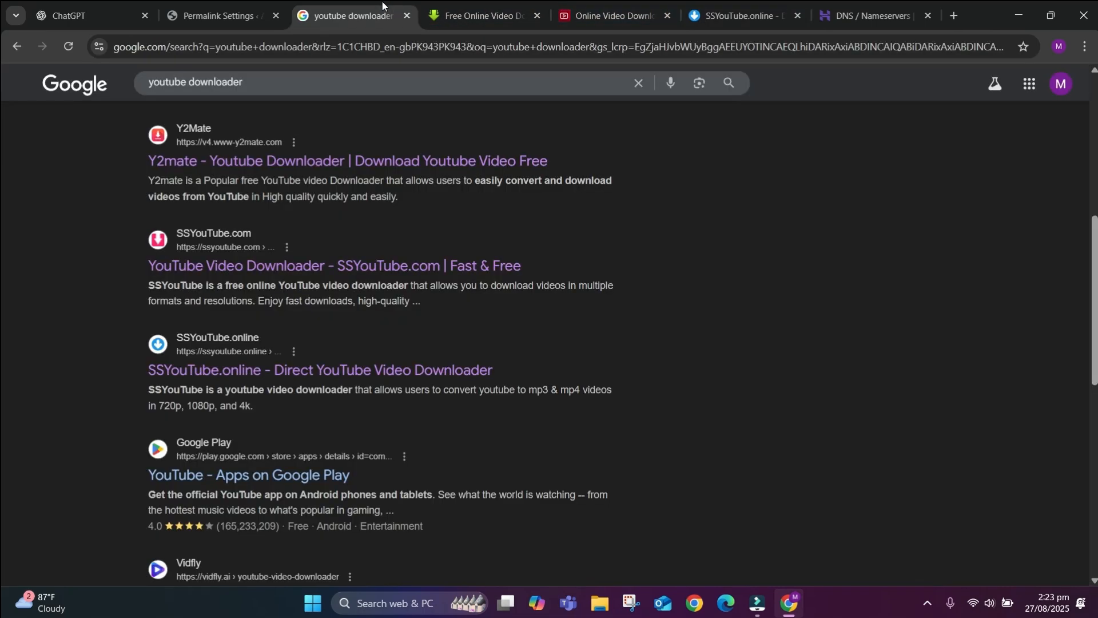
{"action": "left_click", "coordinate": [237, 3]}
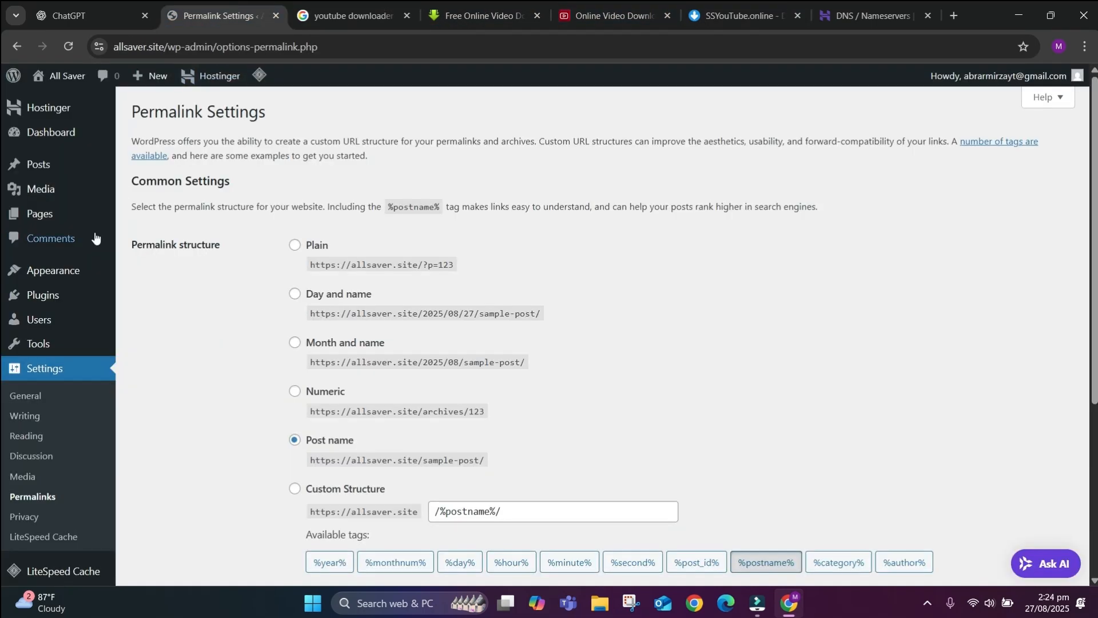
{"action": "mouse_move", "coordinate": [65, 275]}
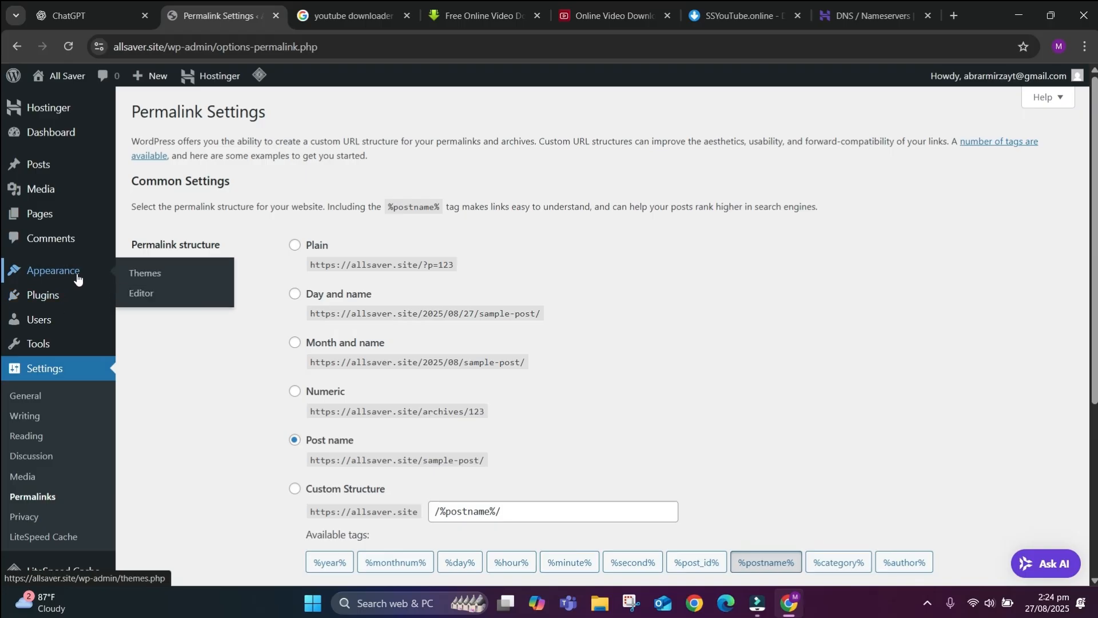
{"action": "left_click", "coordinate": [77, 277]}
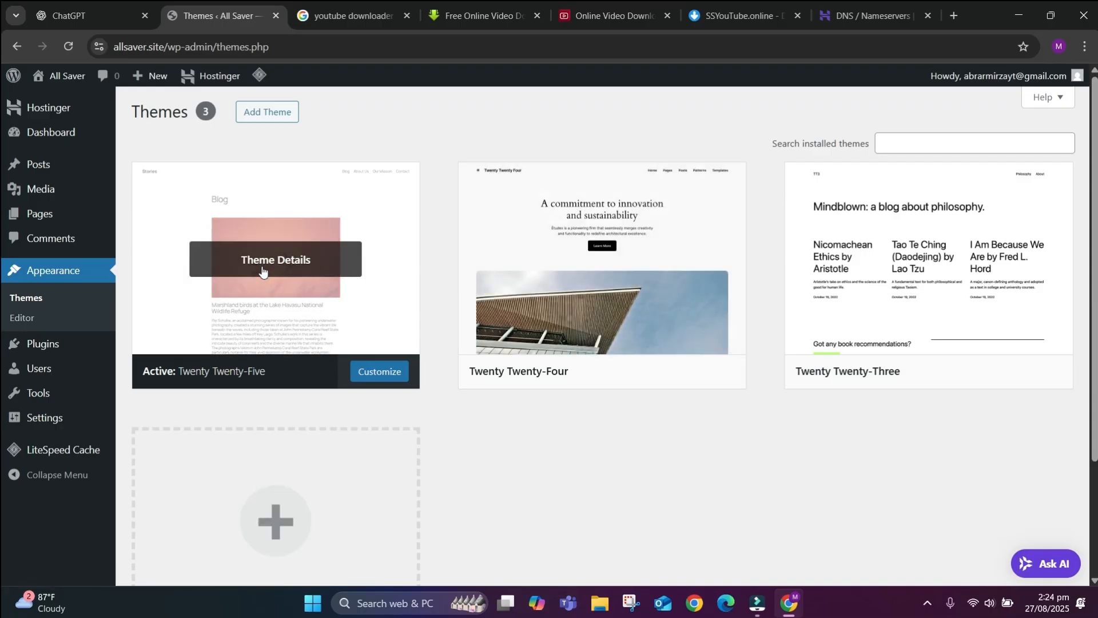
Open Add Theme and browse the Popular themes such as Hello Elementor, Astra, Kadence and OceanWP.
{"action": "left_click", "coordinate": [253, 119]}
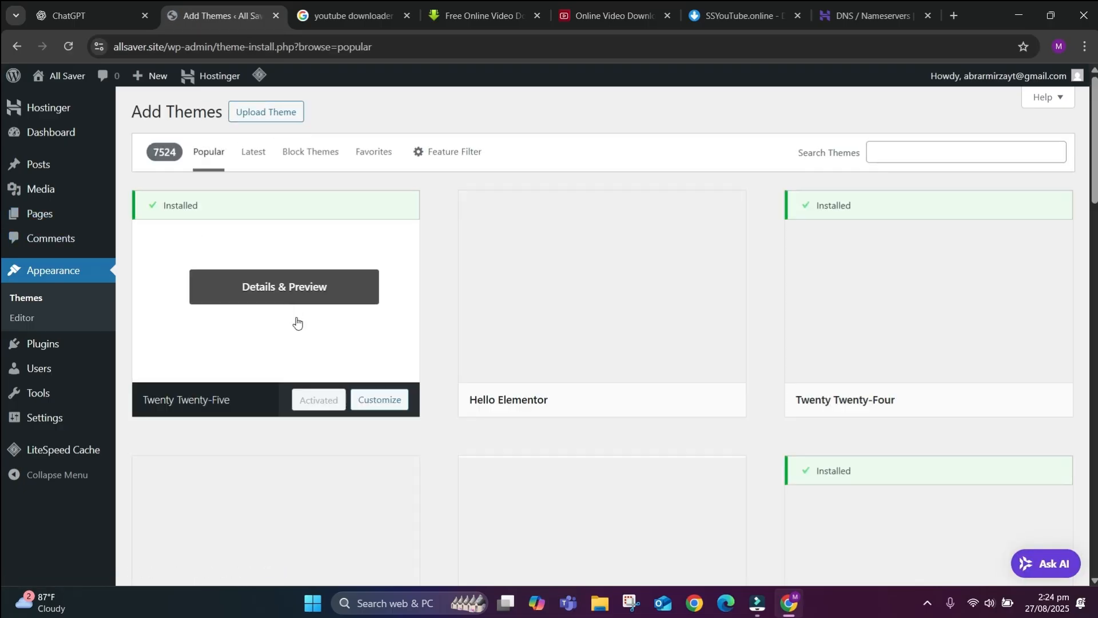
{"action": "scroll", "coordinate": [476, 360], "scroll_direction": "down", "scroll_amount": 4}
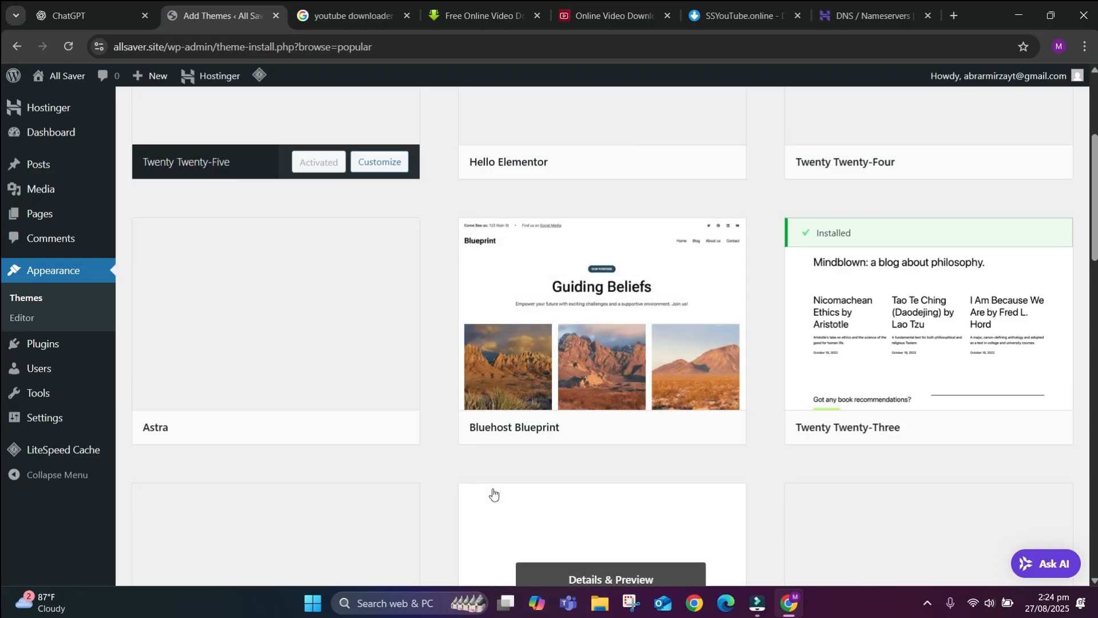
{"action": "scroll", "coordinate": [493, 495], "scroll_direction": "down", "scroll_amount": 5}
{"action": "scroll", "coordinate": [557, 330], "scroll_direction": "up", "scroll_amount": 3}
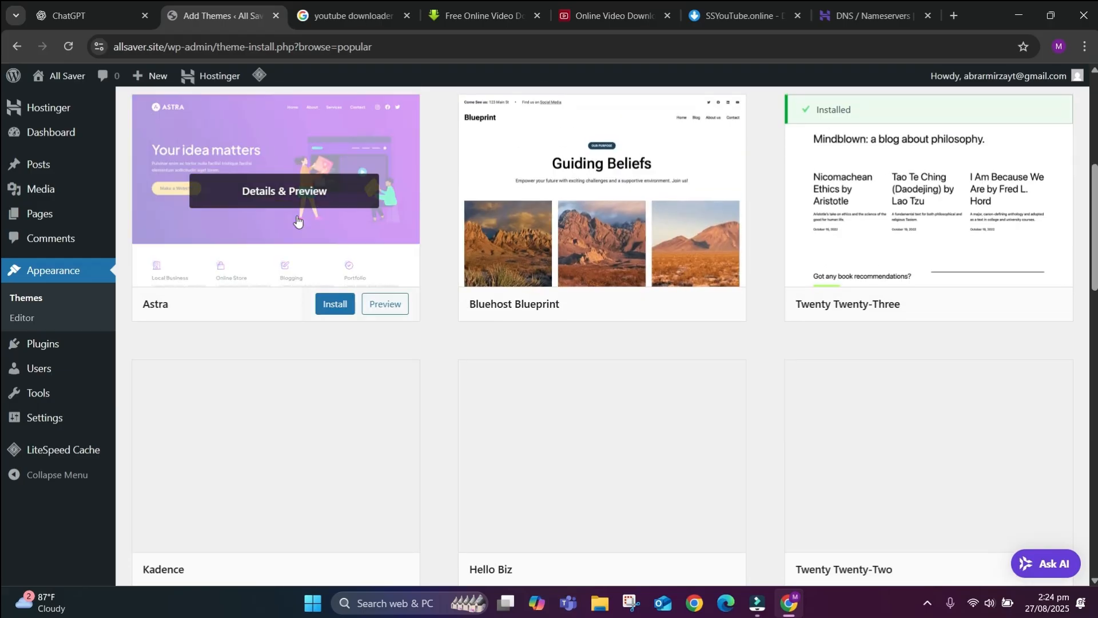
{"action": "scroll", "coordinate": [297, 221], "scroll_direction": "up", "scroll_amount": 2}
{"action": "scroll", "coordinate": [514, 343], "scroll_direction": "up", "scroll_amount": 4}
{"action": "scroll", "coordinate": [513, 249], "scroll_direction": "down", "scroll_amount": 10}
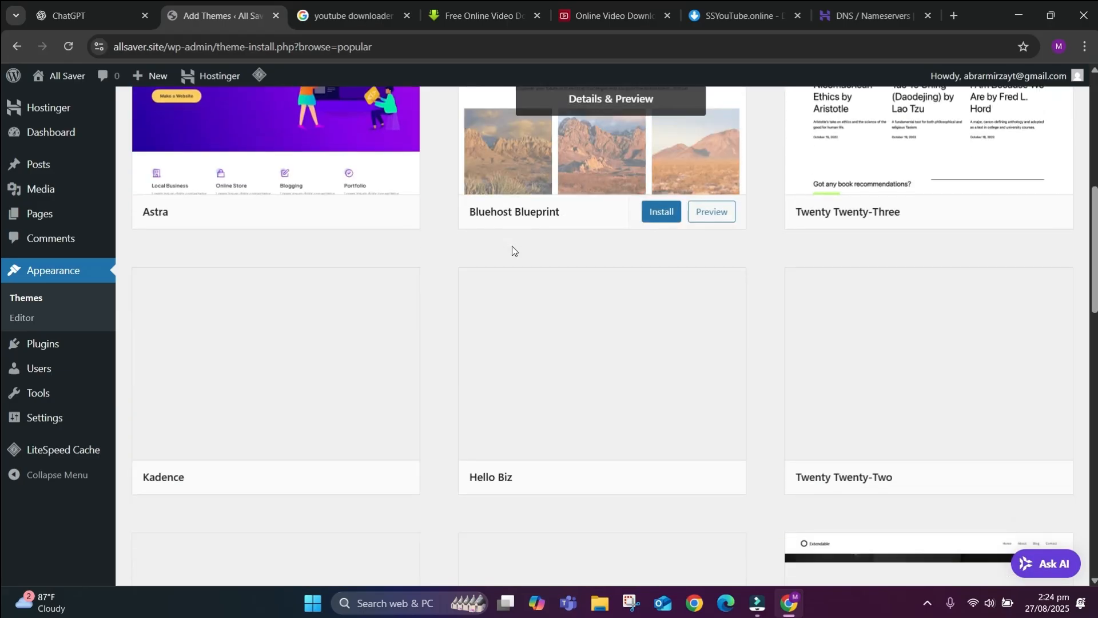
{"action": "scroll", "coordinate": [500, 369], "scroll_direction": "down", "scroll_amount": 3}
{"action": "scroll", "coordinate": [501, 366], "scroll_direction": "down", "scroll_amount": 2}
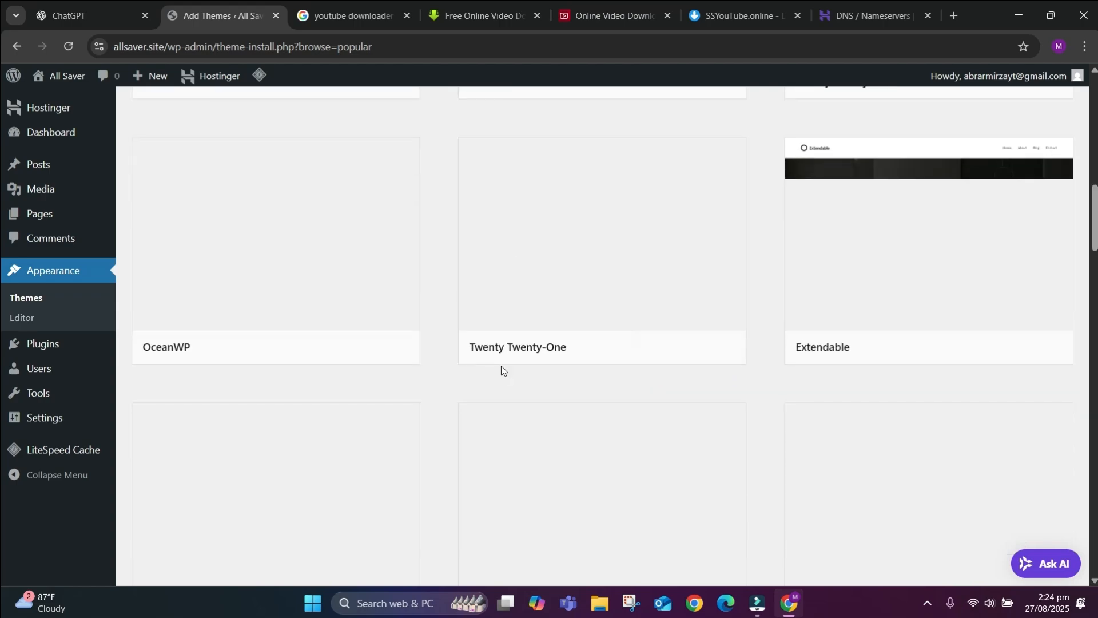
{"action": "scroll", "coordinate": [514, 444], "scroll_direction": "down", "scroll_amount": 5}
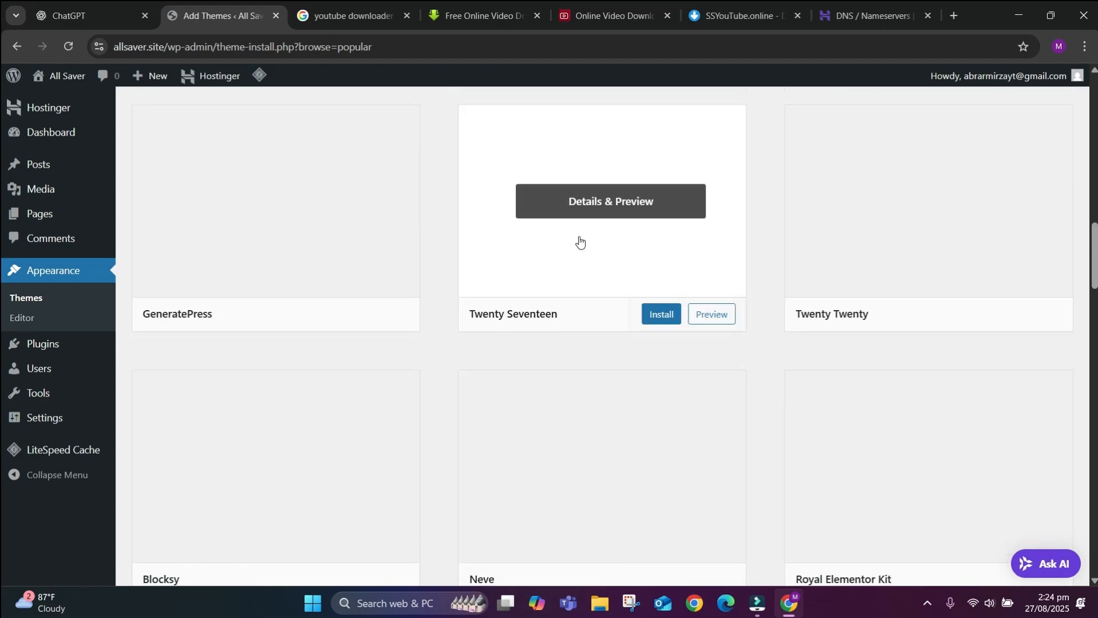
{"action": "scroll", "coordinate": [578, 240], "scroll_direction": "up", "scroll_amount": 4}
{"action": "scroll", "coordinate": [580, 240], "scroll_direction": "up", "scroll_amount": 15}
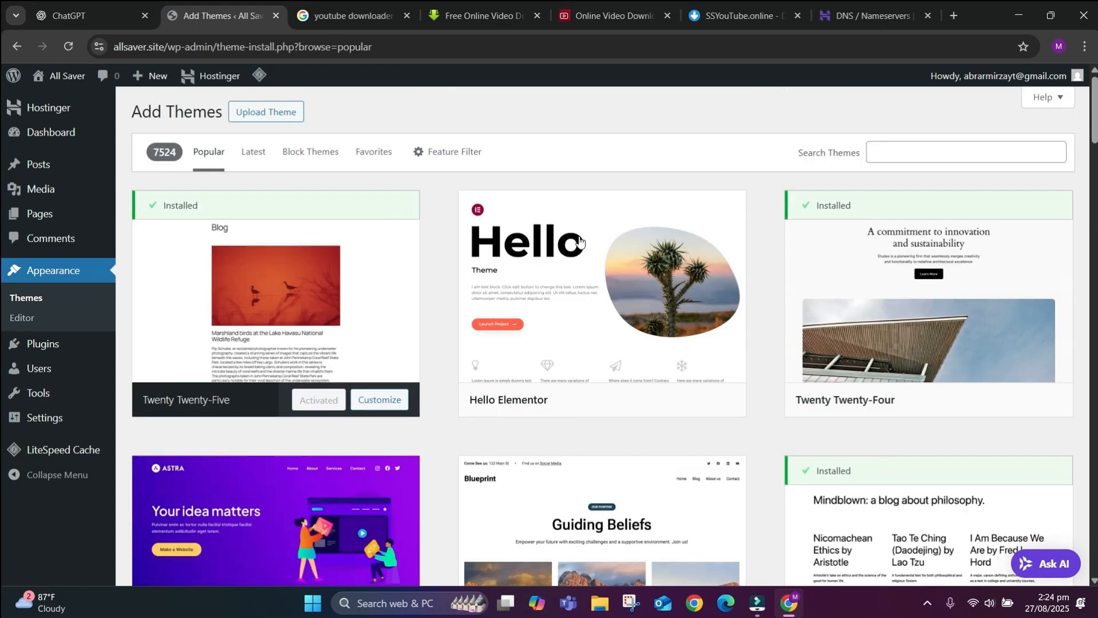
{"action": "scroll", "coordinate": [375, 482], "scroll_direction": "down", "scroll_amount": 6}
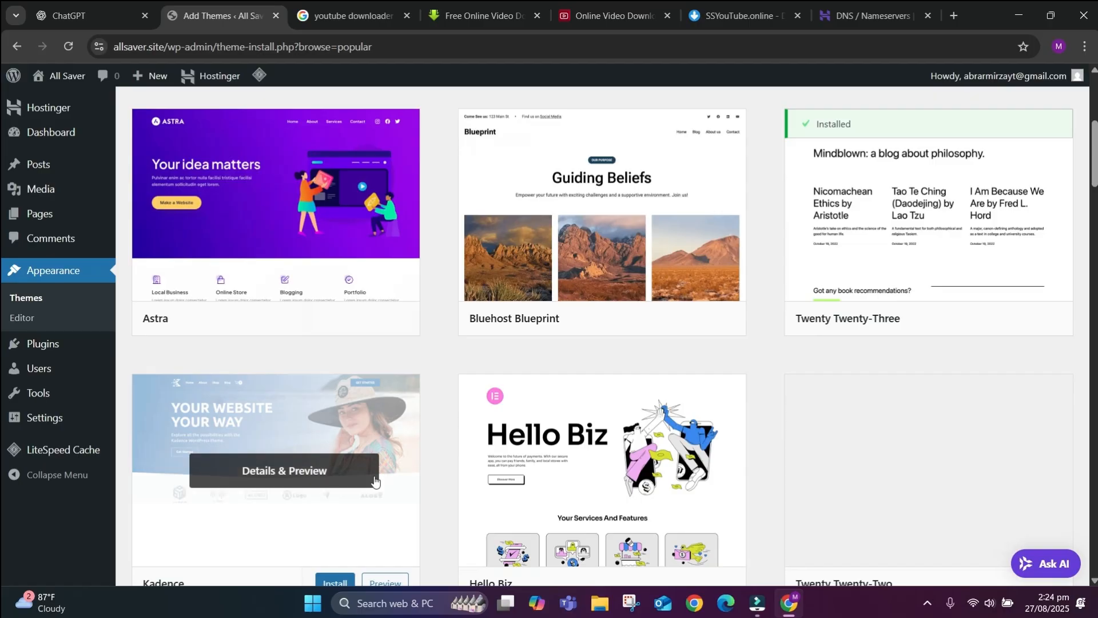
{"action": "scroll", "coordinate": [557, 420], "scroll_direction": "down", "scroll_amount": 6}
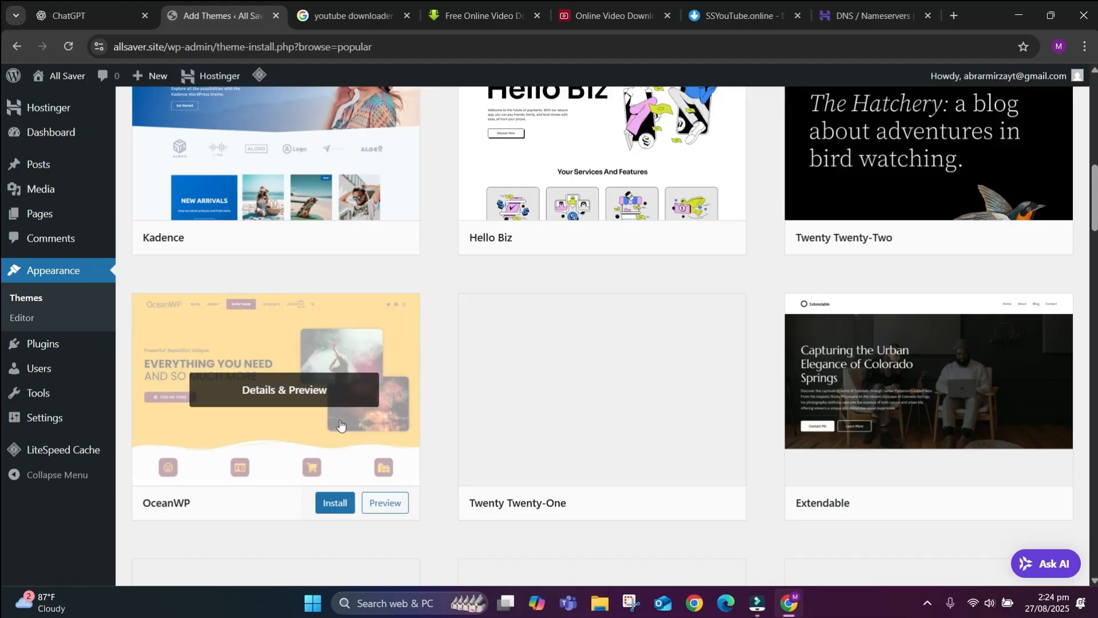
{"action": "scroll", "coordinate": [340, 425], "scroll_direction": "up", "scroll_amount": 10}
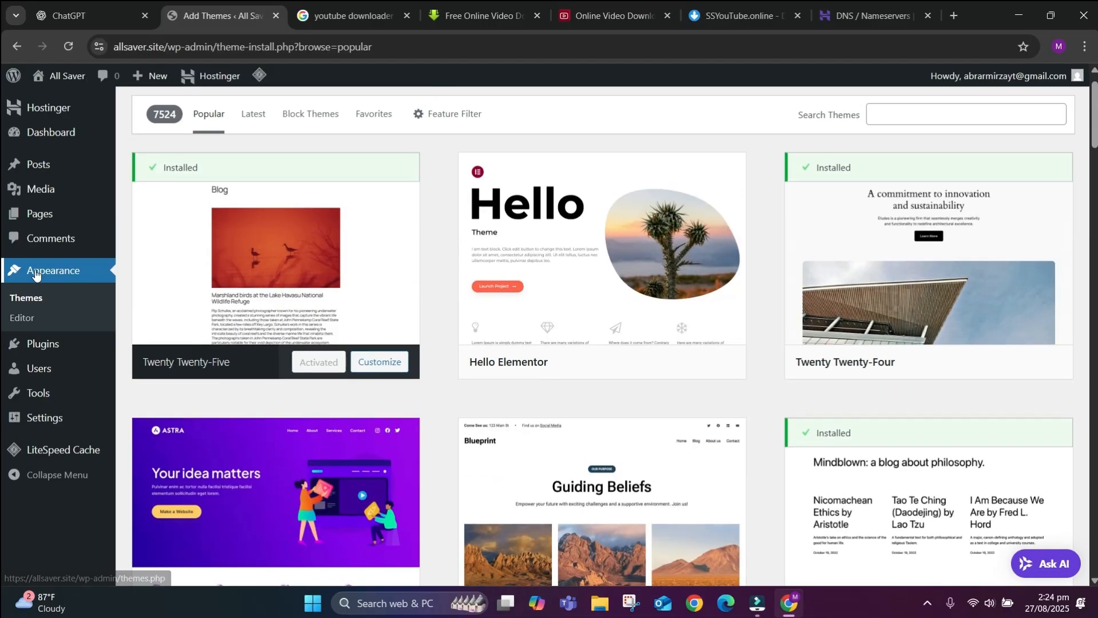
Go to Plugins > Add Plugin and browse featured plugins like Akismet, Jetpack and Gutenberg.
{"action": "mouse_move", "coordinate": [48, 361]}
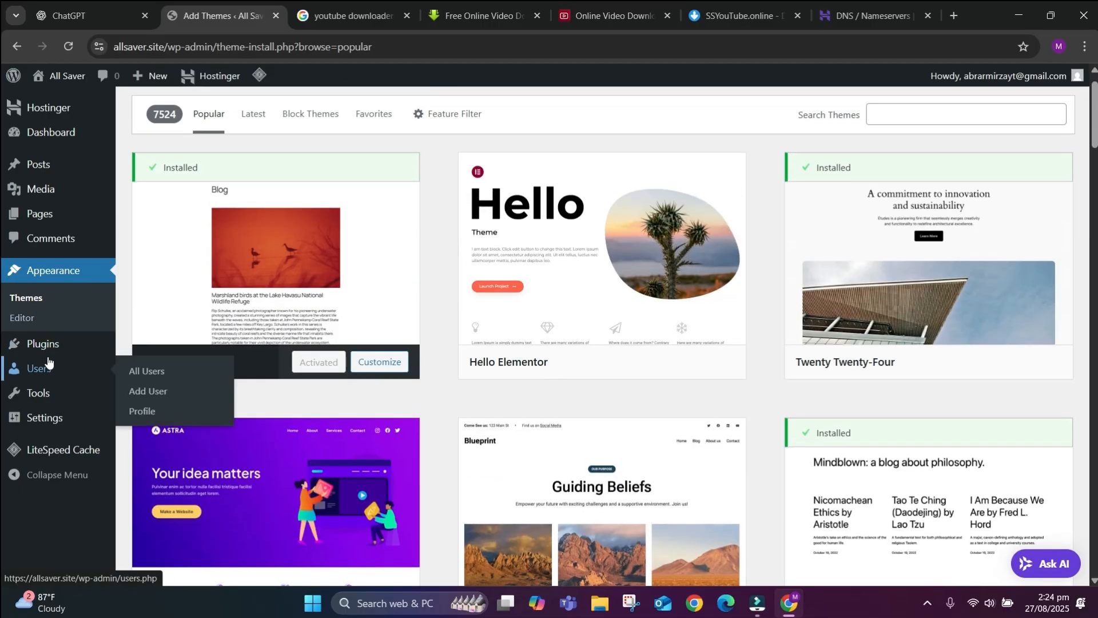
{"action": "left_click", "coordinate": [74, 343]}
{"action": "mouse_move", "coordinate": [343, 221]}
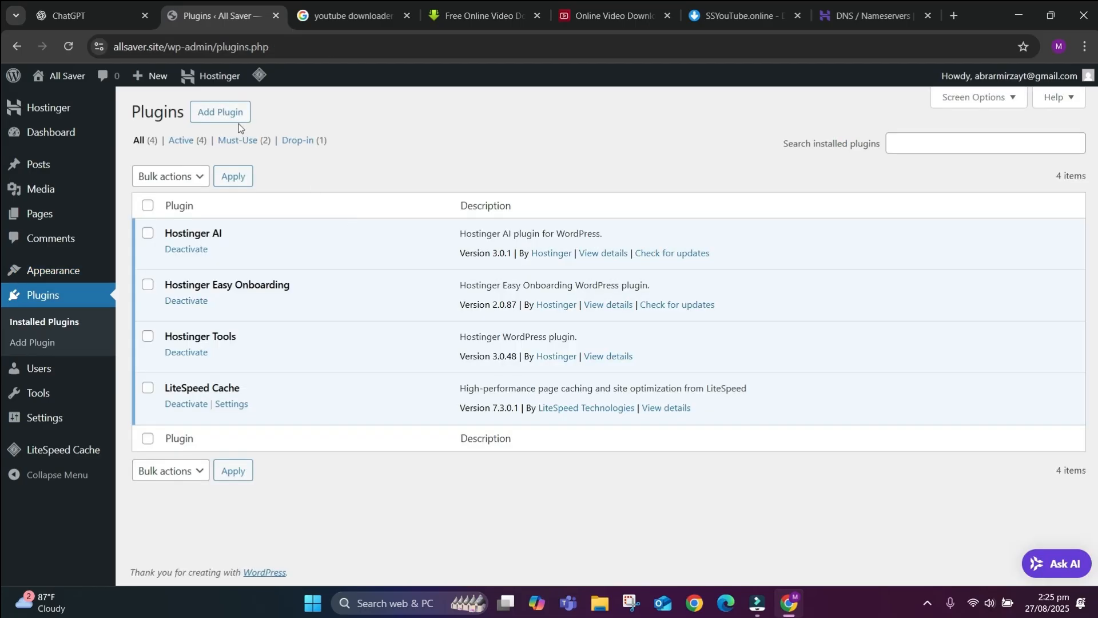
{"action": "left_click", "coordinate": [225, 122]}
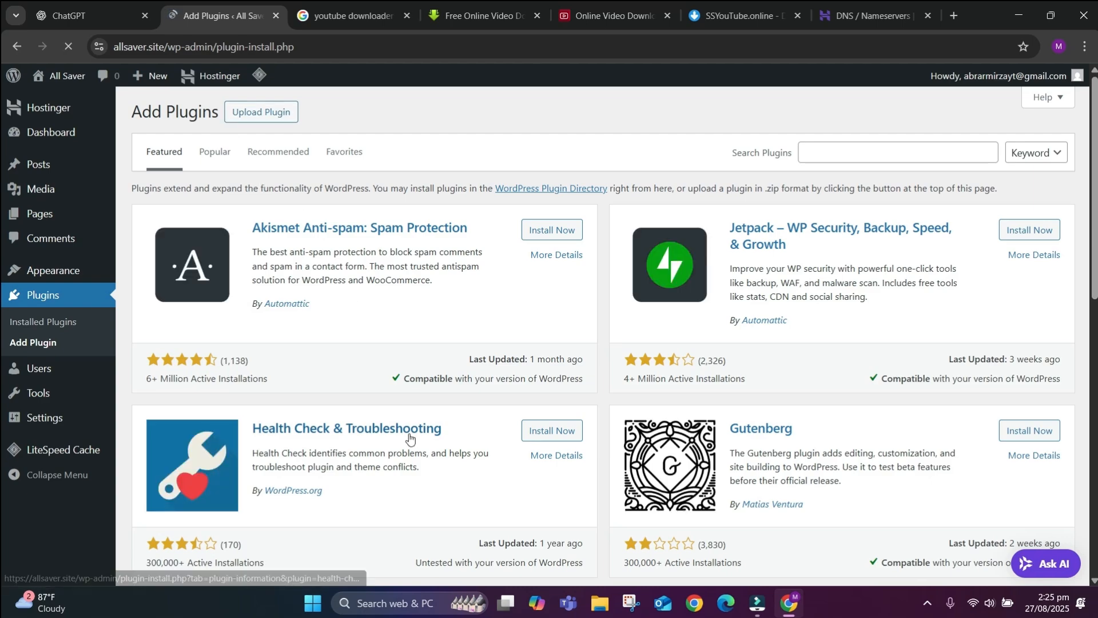
{"action": "scroll", "coordinate": [401, 426], "scroll_direction": "down", "scroll_amount": 7}
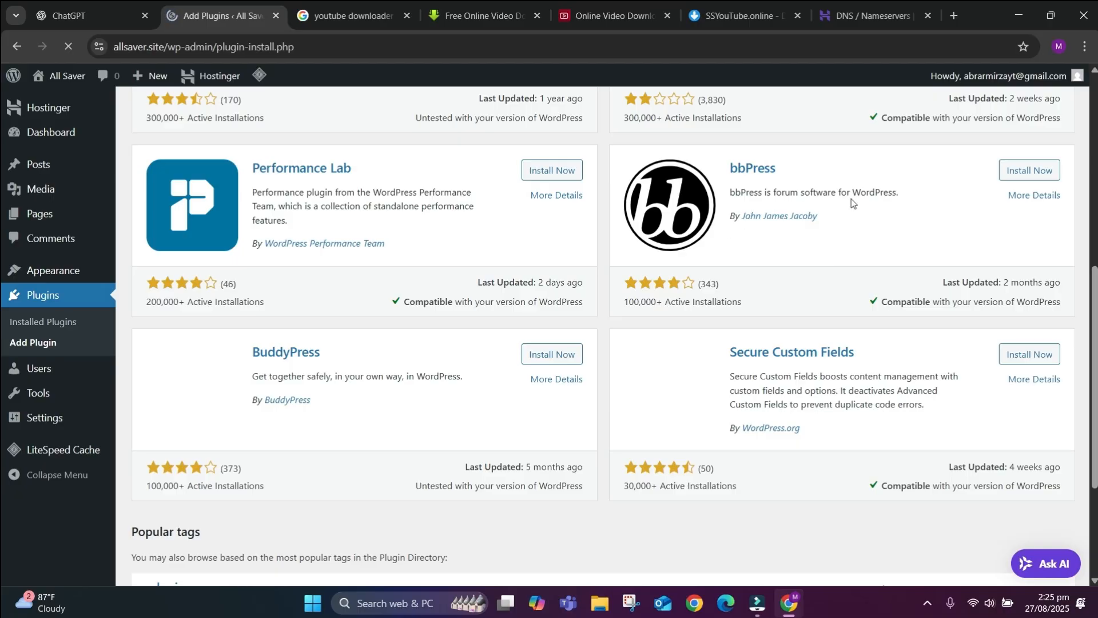
{"action": "scroll", "coordinate": [727, 336], "scroll_direction": "down", "scroll_amount": 3}
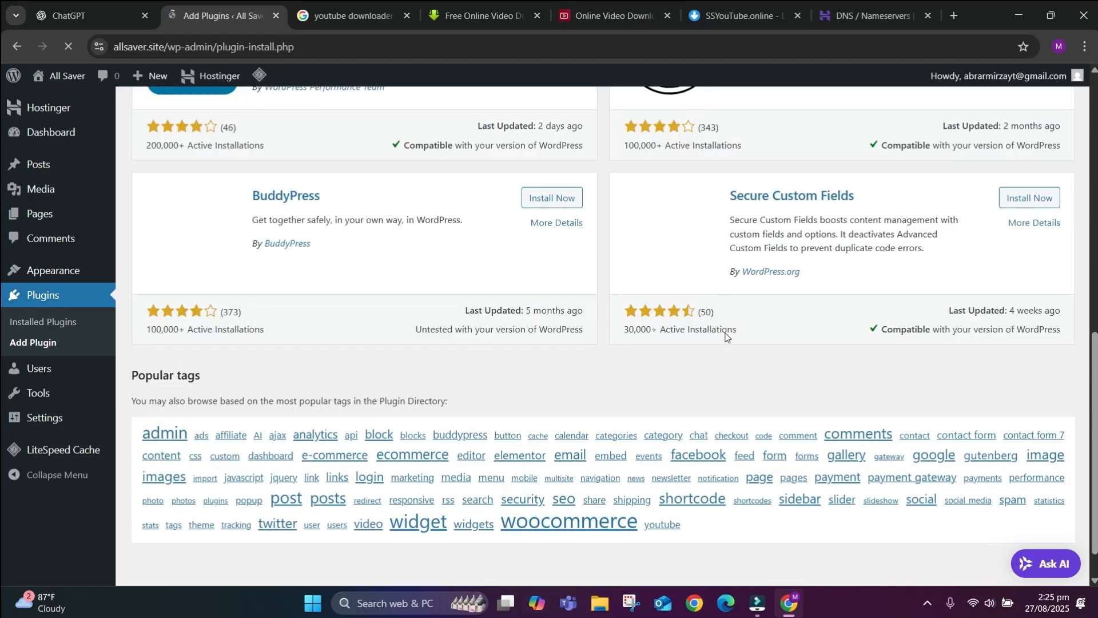
{"action": "scroll", "coordinate": [725, 337], "scroll_direction": "down", "scroll_amount": 1}
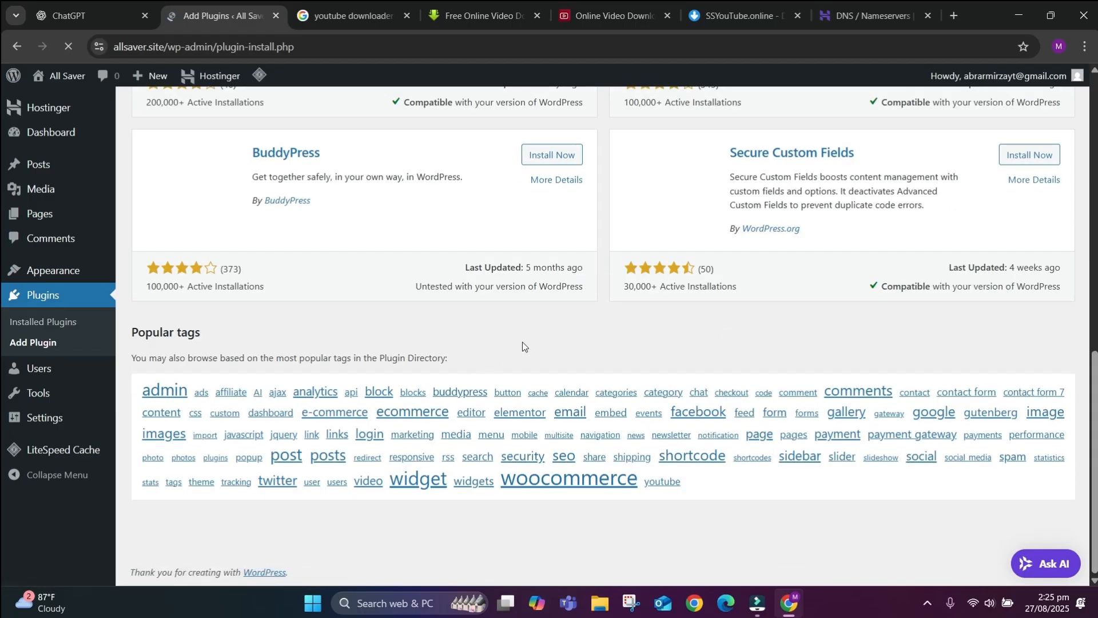
{"action": "scroll", "coordinate": [522, 342], "scroll_direction": "up", "scroll_amount": 20}
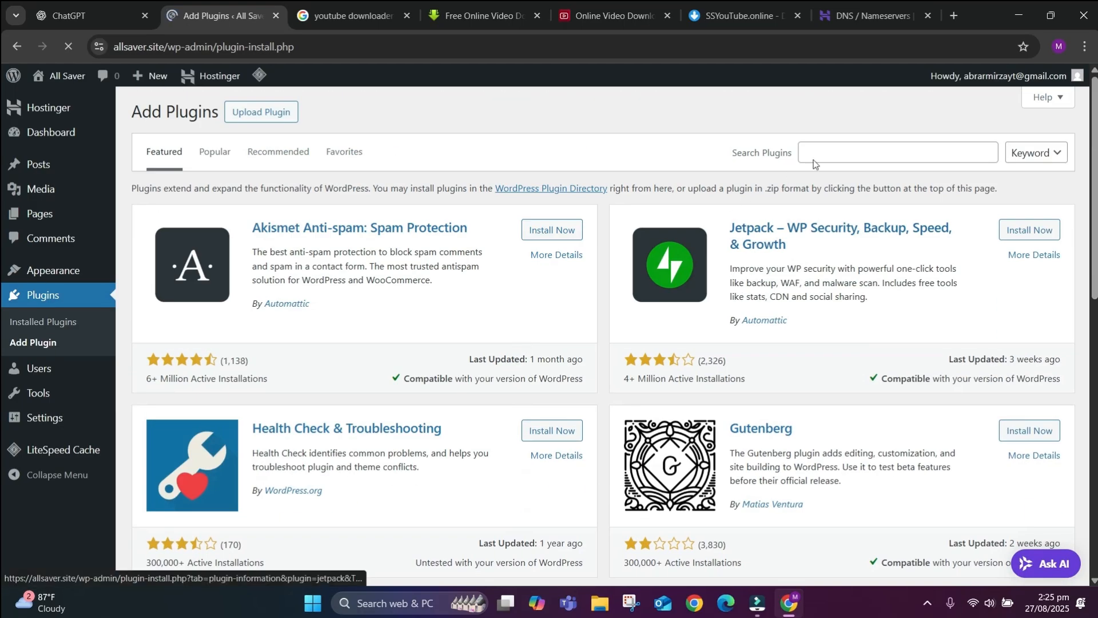
Search the plugin directory for 'woocommerce' and scroll through the results.
{"action": "left_click", "coordinate": [831, 151]}
{"action": "type", "text": "w"}
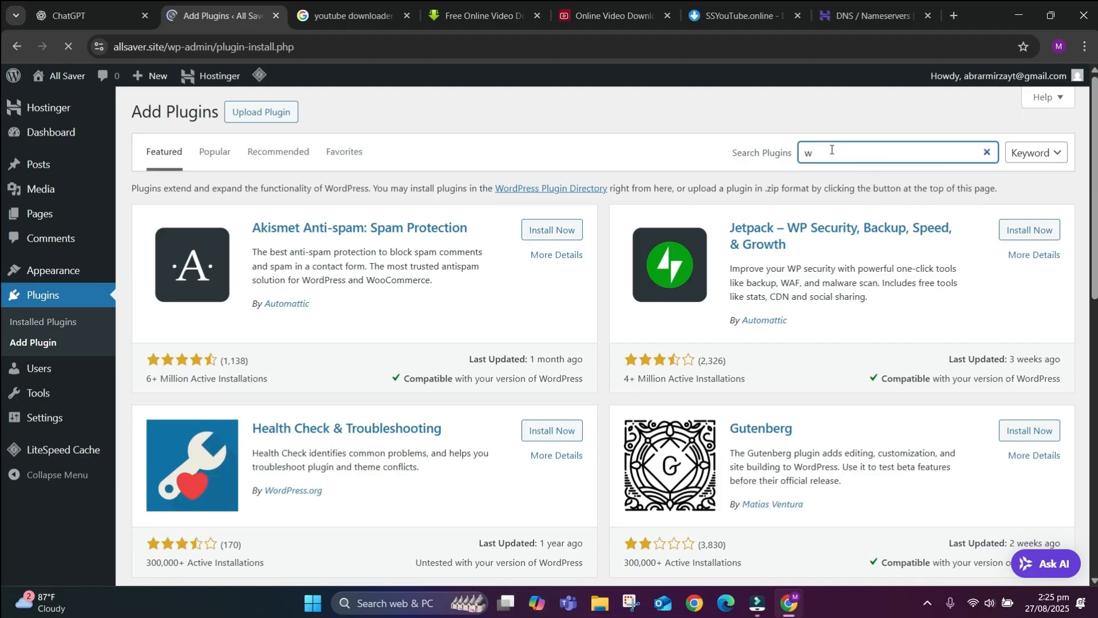
{"action": "type", "text": "oocommerce"}
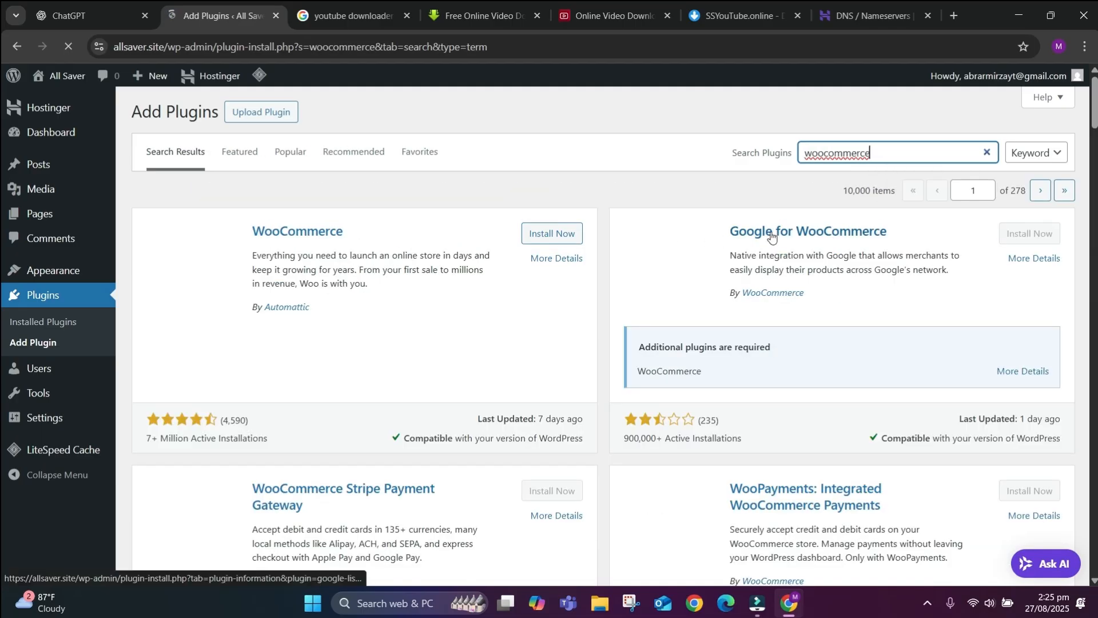
{"action": "scroll", "coordinate": [379, 417], "scroll_direction": "down", "scroll_amount": 2}
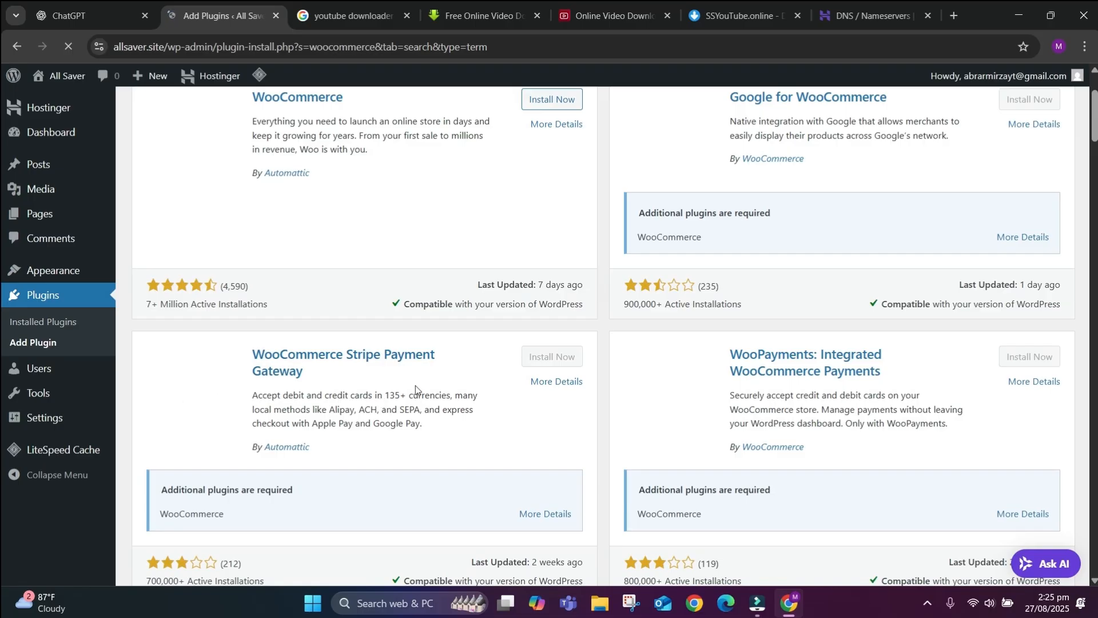
{"action": "scroll", "coordinate": [787, 370], "scroll_direction": "down", "scroll_amount": 7}
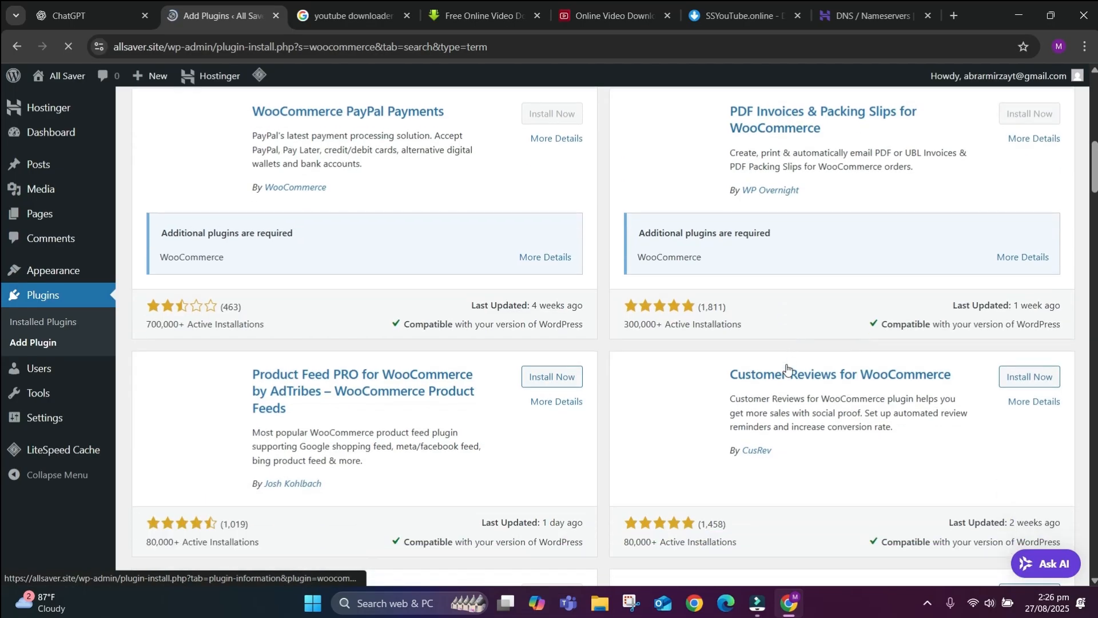
{"action": "scroll", "coordinate": [787, 370], "scroll_direction": "up", "scroll_amount": 9}
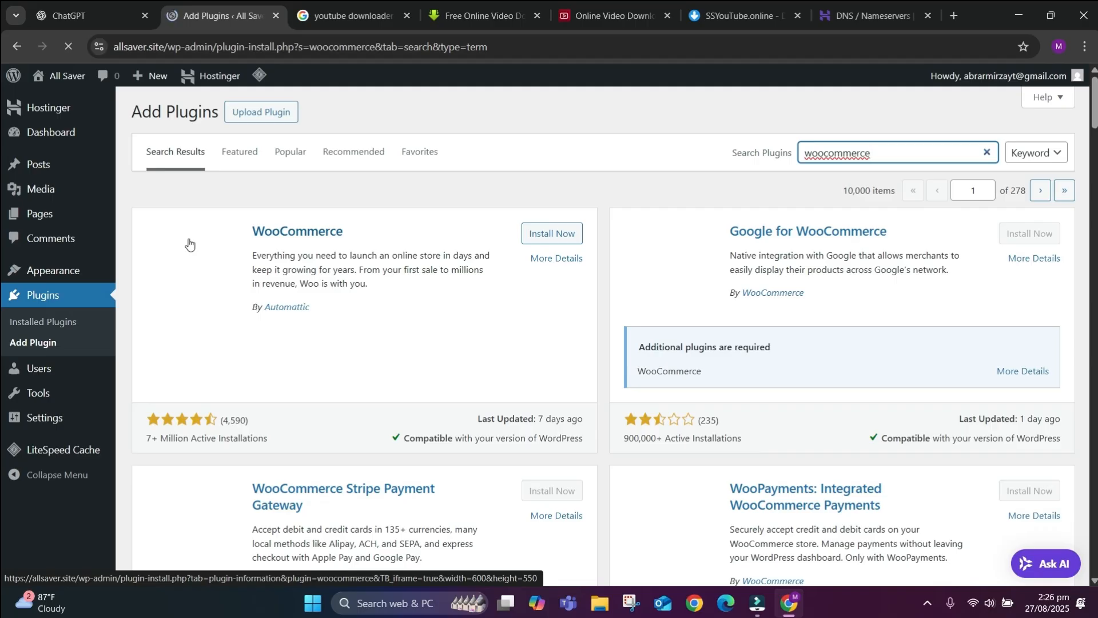
{"action": "mouse_move", "coordinate": [74, 82]}
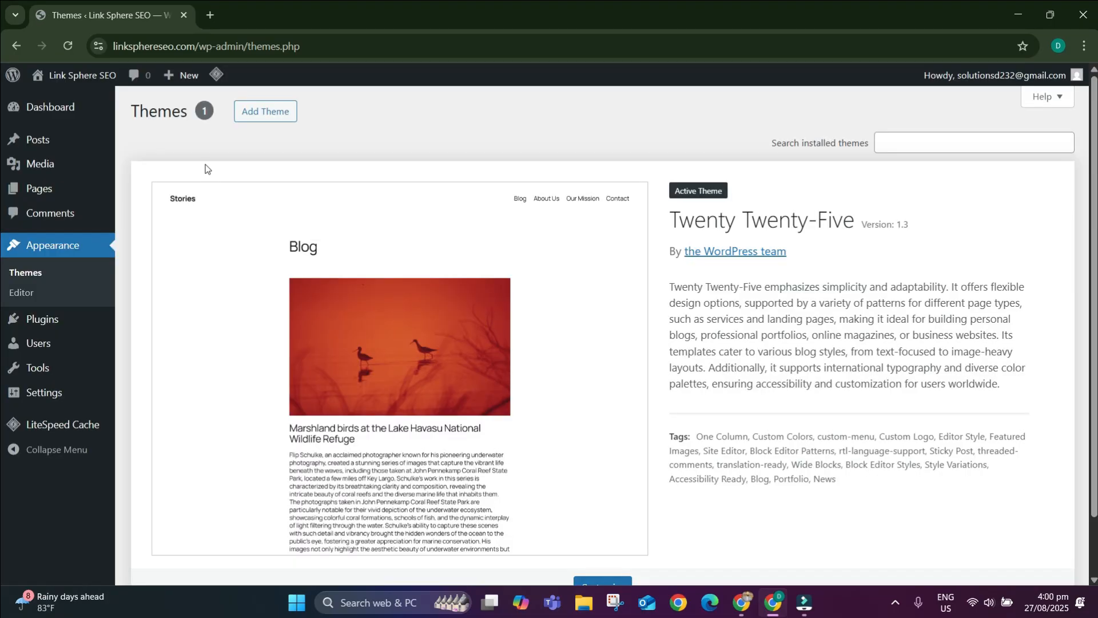
Find the Kadence theme among new themes, then install and activate it.
{"action": "left_click", "coordinate": [259, 121]}
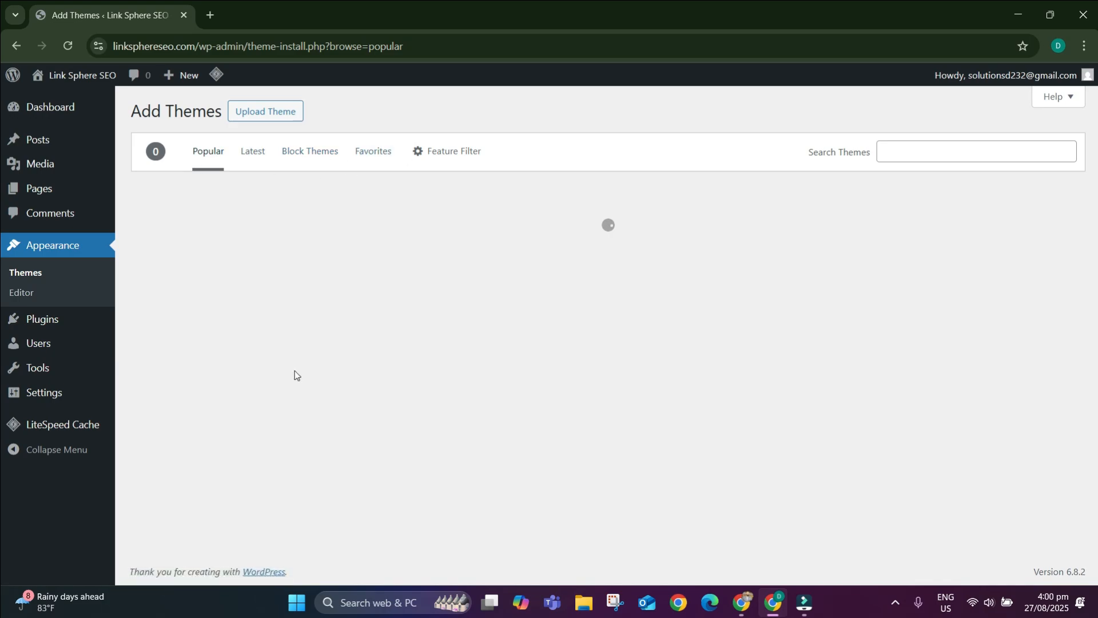
{"action": "scroll", "coordinate": [546, 422], "scroll_direction": "down", "scroll_amount": 5}
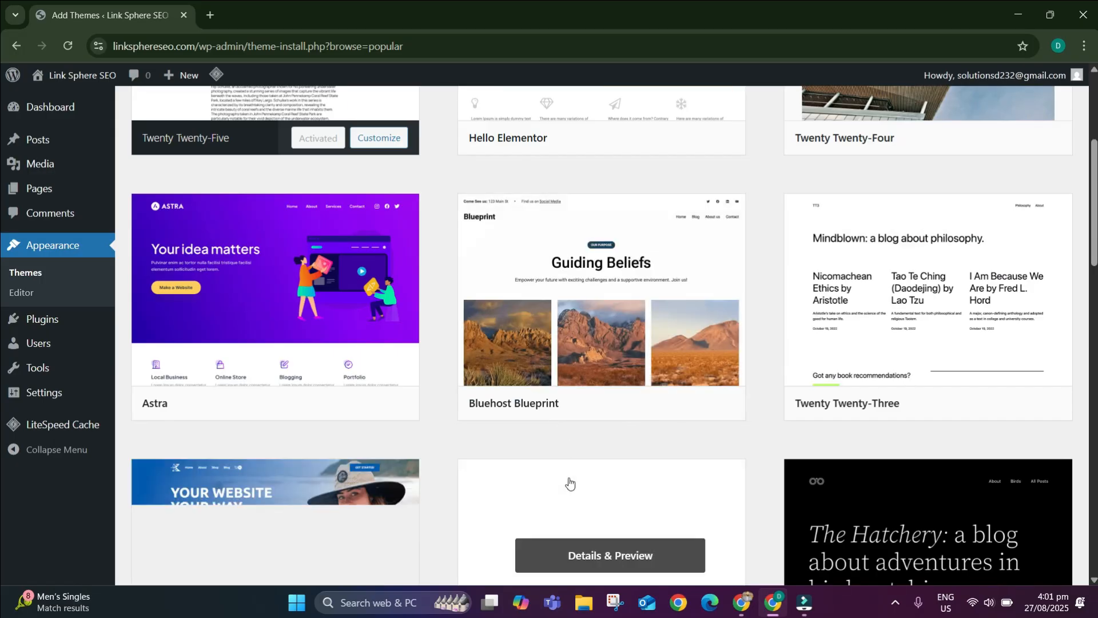
{"action": "scroll", "coordinate": [611, 429], "scroll_direction": "down", "scroll_amount": 3}
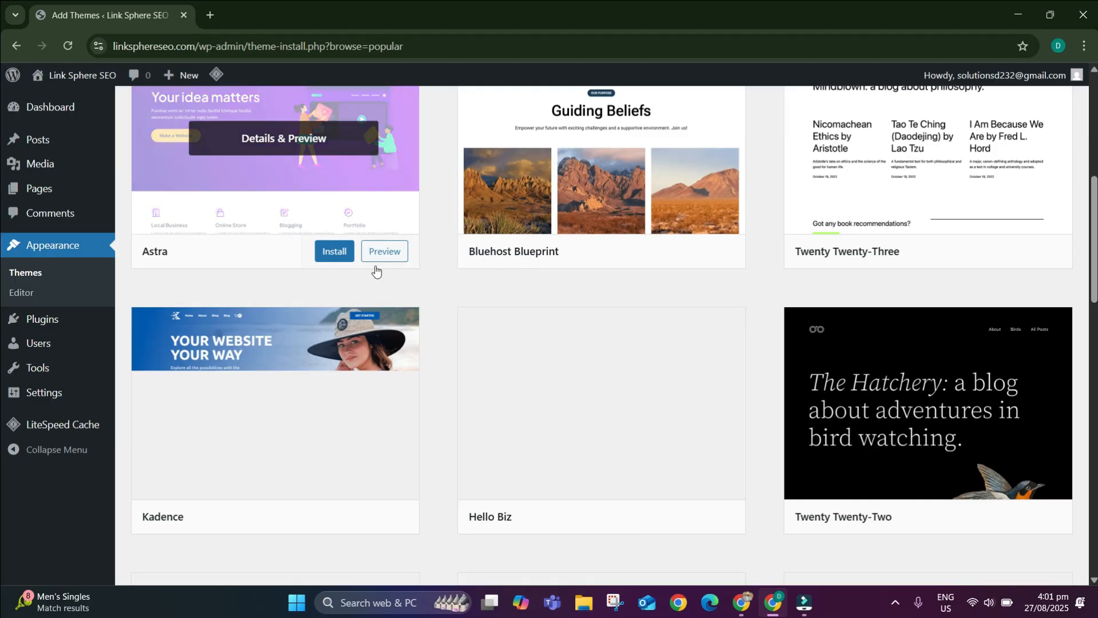
{"action": "scroll", "coordinate": [370, 347], "scroll_direction": "down", "scroll_amount": 2}
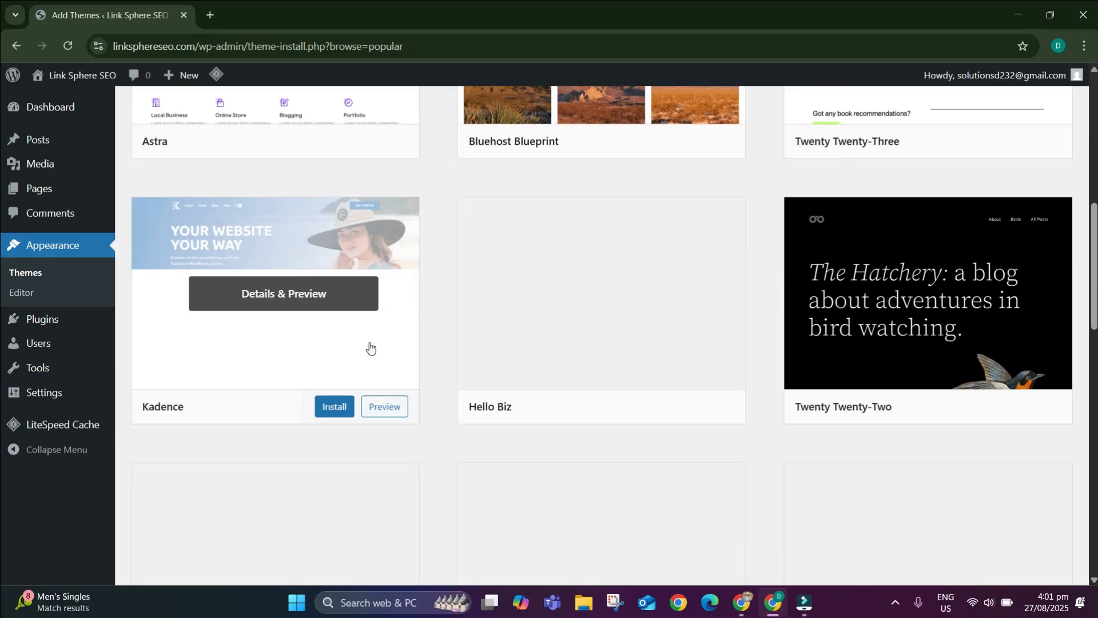
{"action": "left_click", "coordinate": [328, 407]}
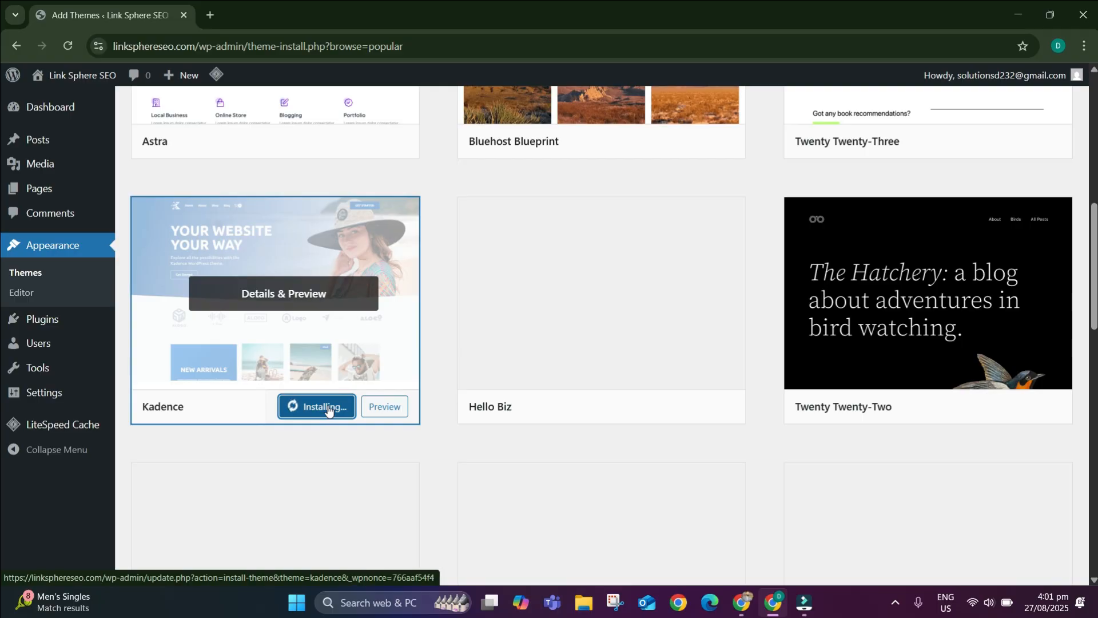
{"action": "left_click", "coordinate": [327, 407]}
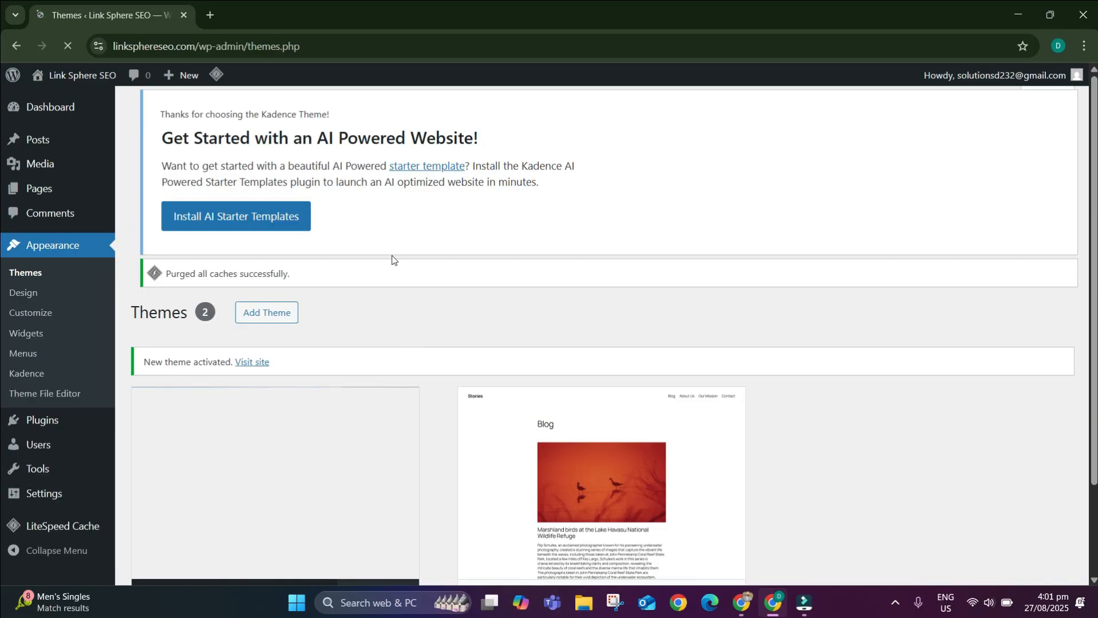
Install Kadence's AI Starter Templates and choose the Pre-Designed Templates library.
{"action": "left_click", "coordinate": [254, 232]}
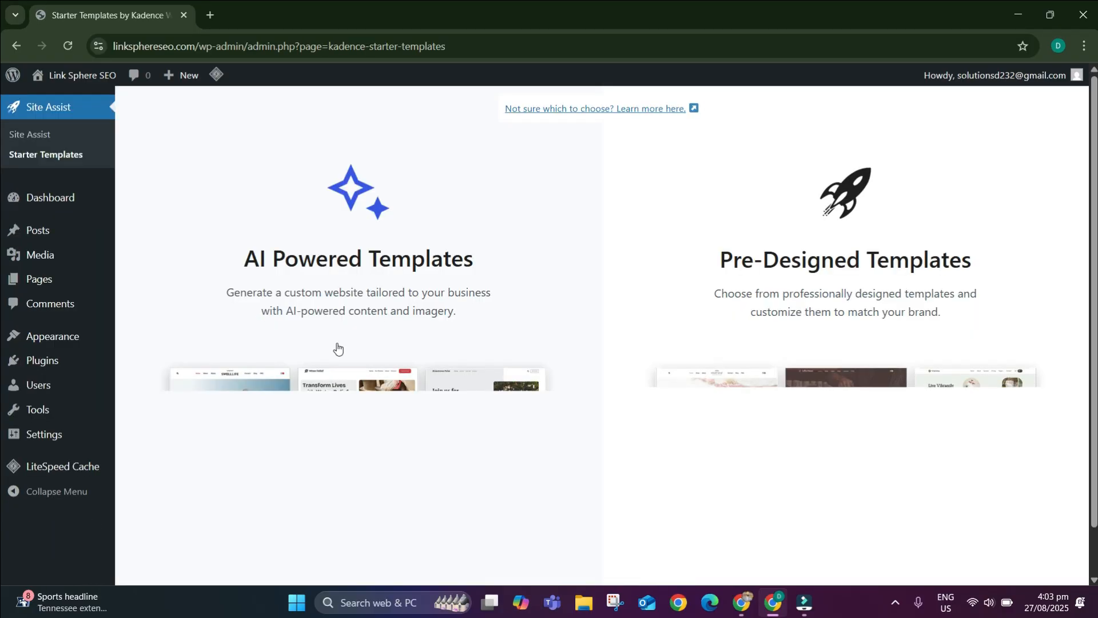
{"action": "scroll", "coordinate": [318, 291], "scroll_direction": "down", "scroll_amount": 1}
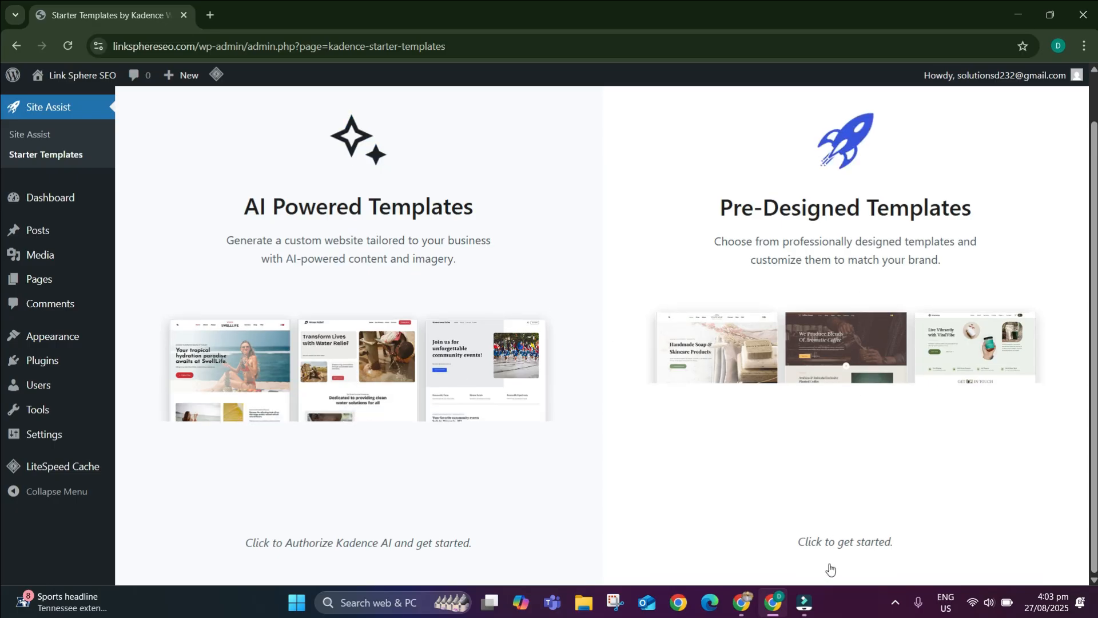
{"action": "left_click", "coordinate": [857, 543]}
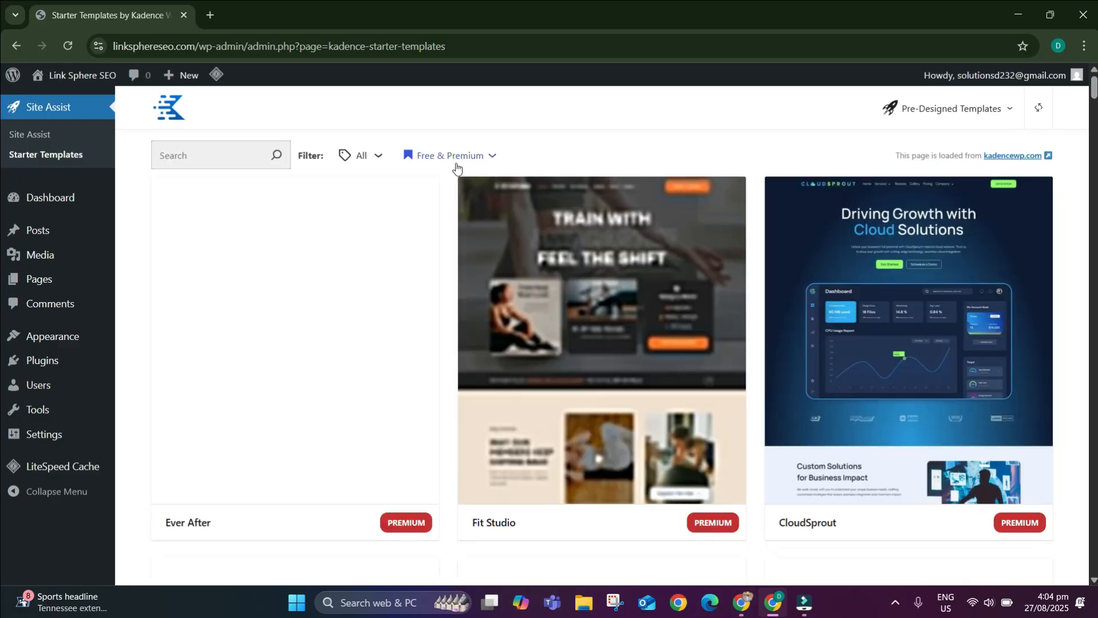
Filter the Kadence starter templates to free ones and browse down the gallery.
{"action": "left_click", "coordinate": [456, 165]}
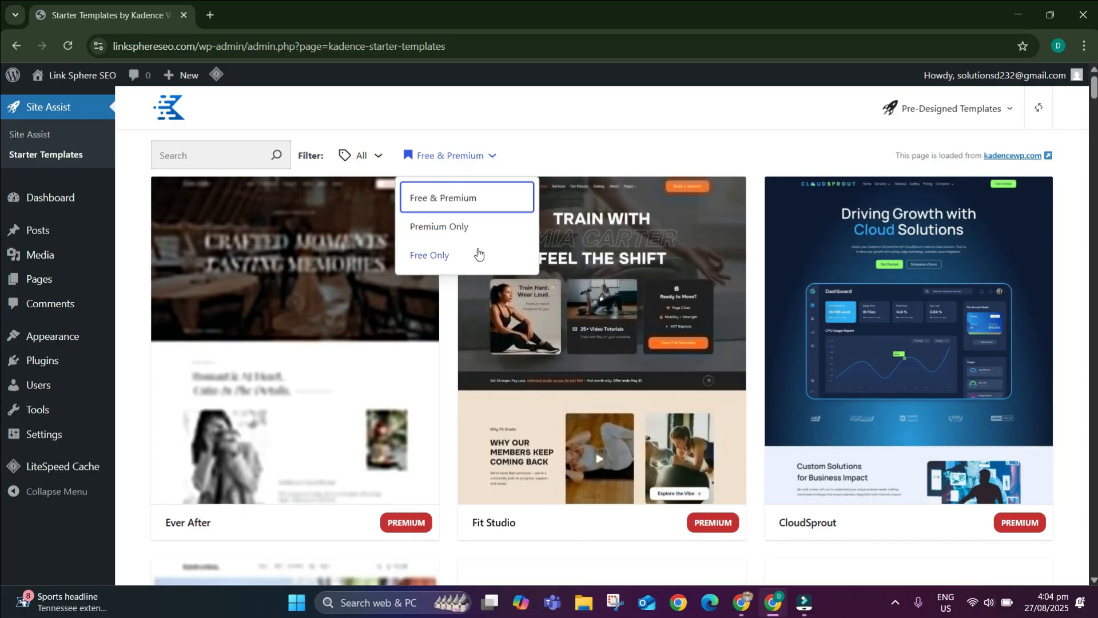
{"action": "left_click", "coordinate": [477, 255]}
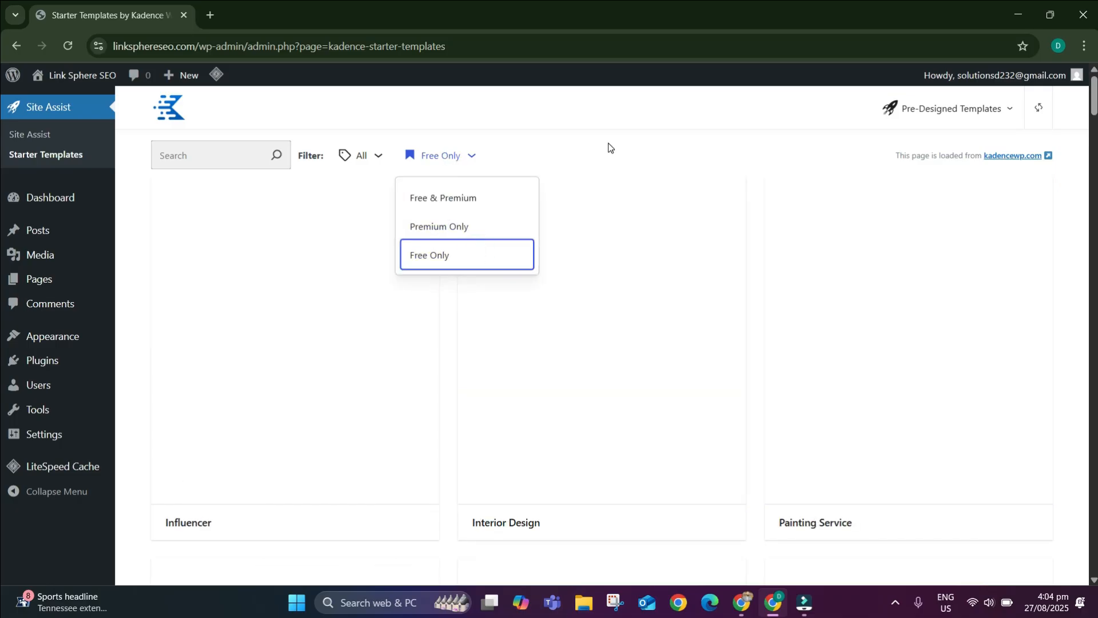
{"action": "left_click", "coordinate": [607, 143]}
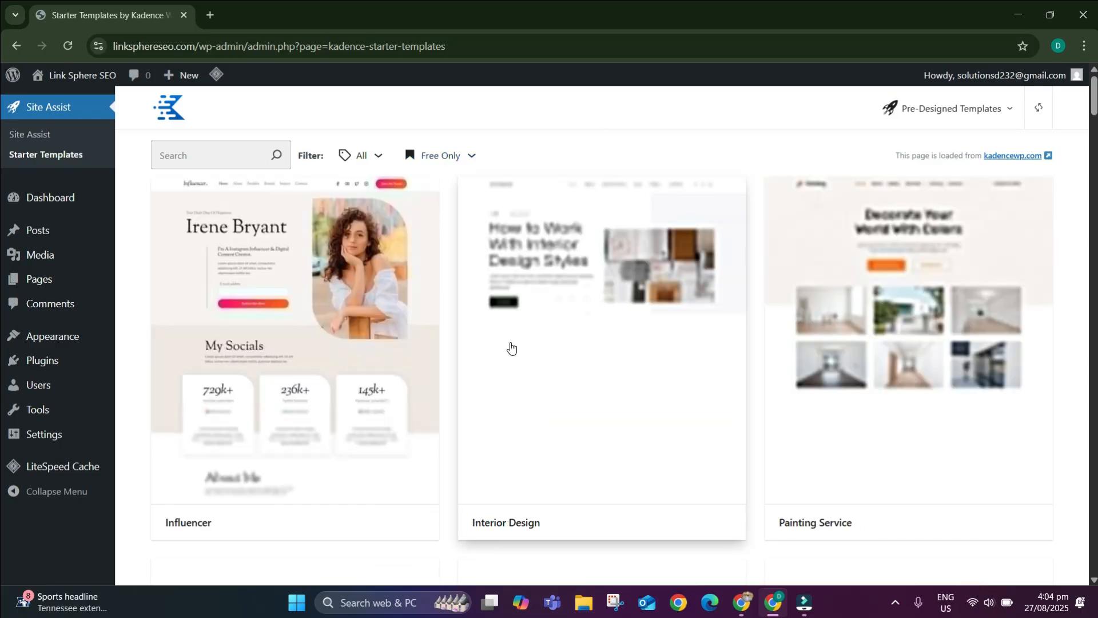
{"action": "scroll", "coordinate": [559, 352], "scroll_direction": "down", "scroll_amount": 15}
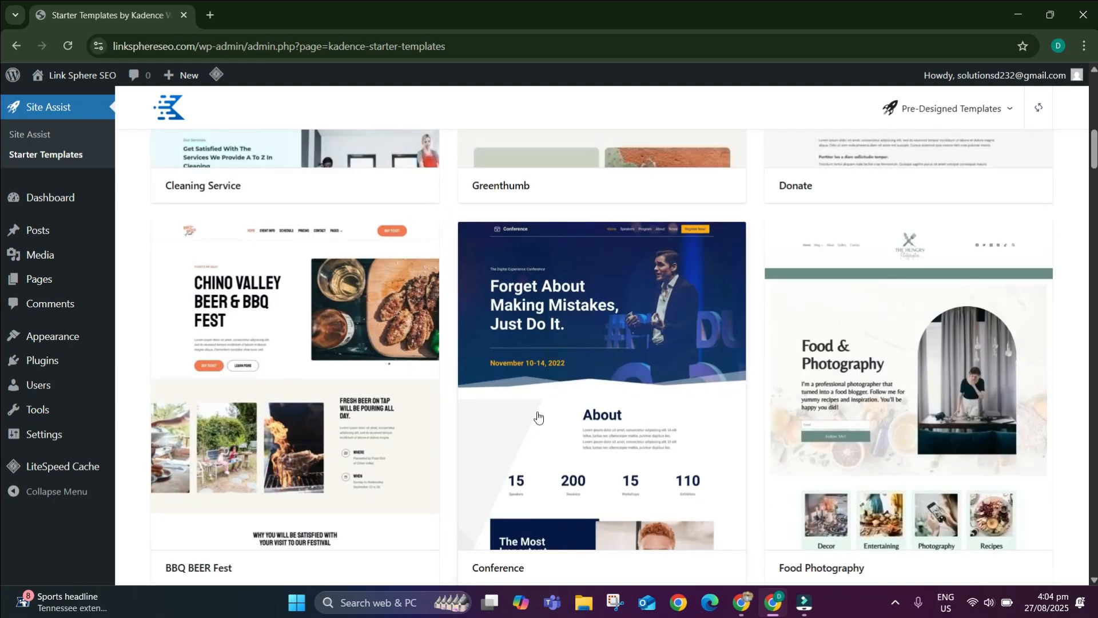
{"action": "scroll", "coordinate": [609, 383], "scroll_direction": "down", "scroll_amount": 4}
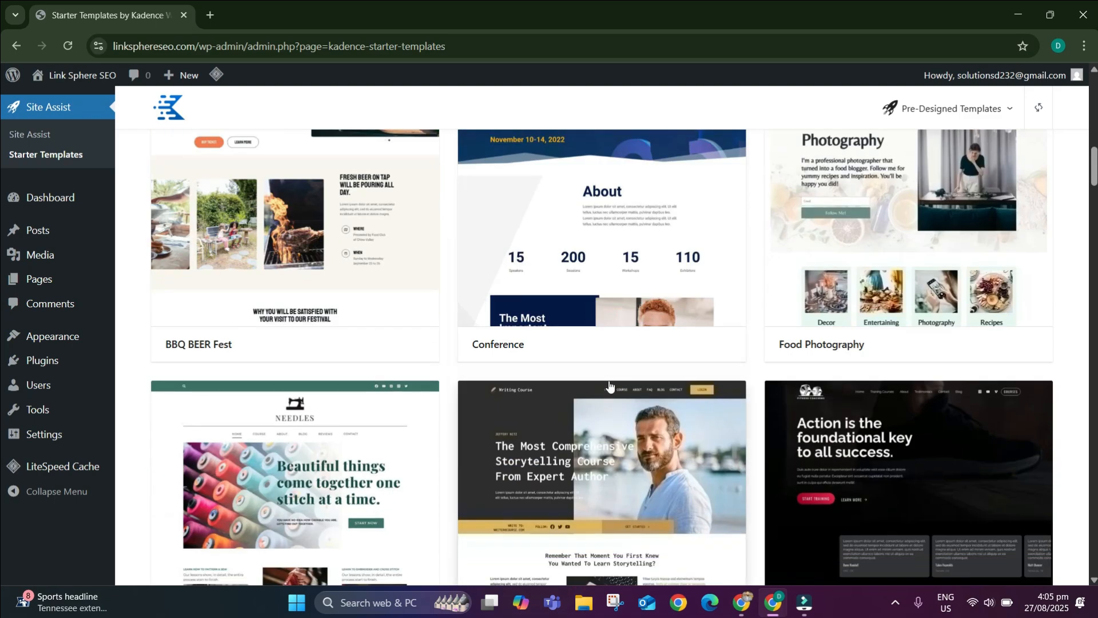
{"action": "scroll", "coordinate": [581, 400], "scroll_direction": "down", "scroll_amount": 4}
{"action": "scroll", "coordinate": [582, 400], "scroll_direction": "down", "scroll_amount": 1}
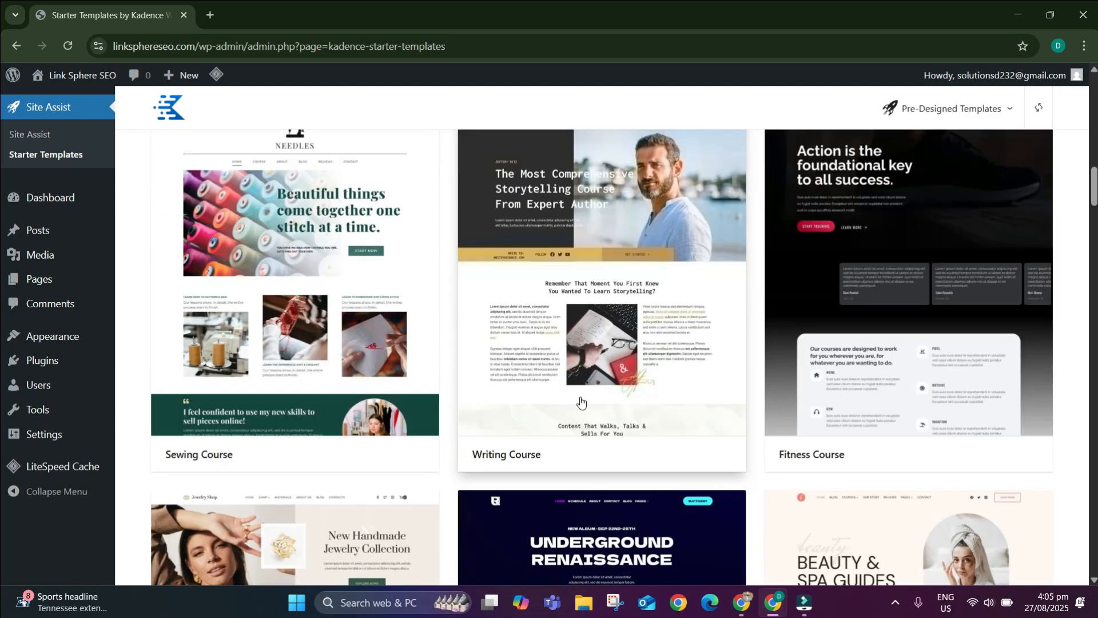
{"action": "scroll", "coordinate": [520, 423], "scroll_direction": "down", "scroll_amount": 5}
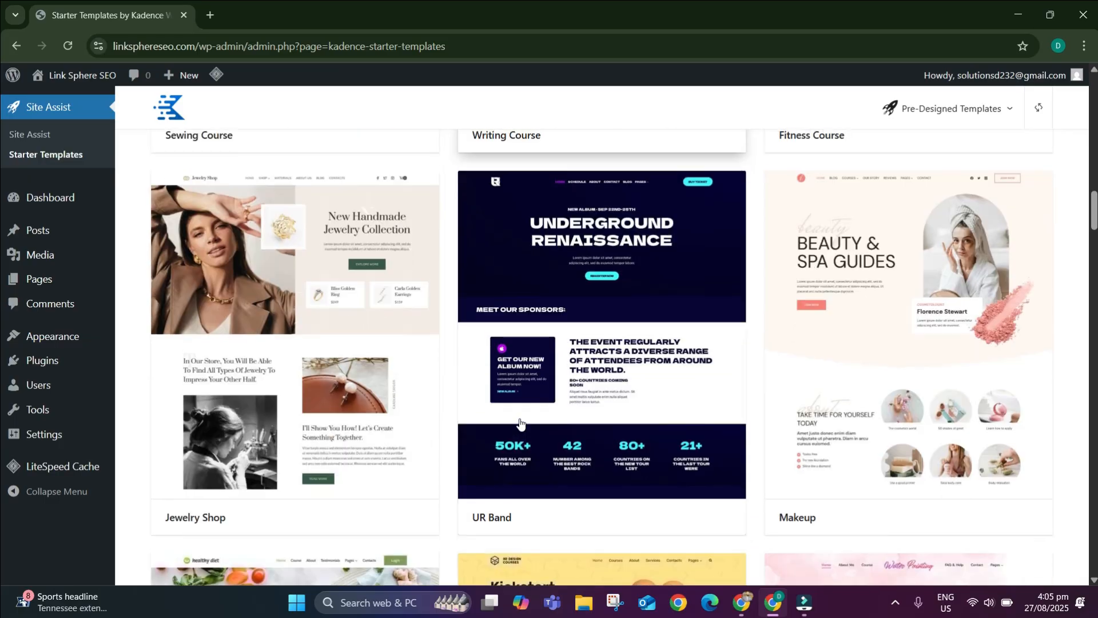
{"action": "scroll", "coordinate": [594, 399], "scroll_direction": "down", "scroll_amount": 5}
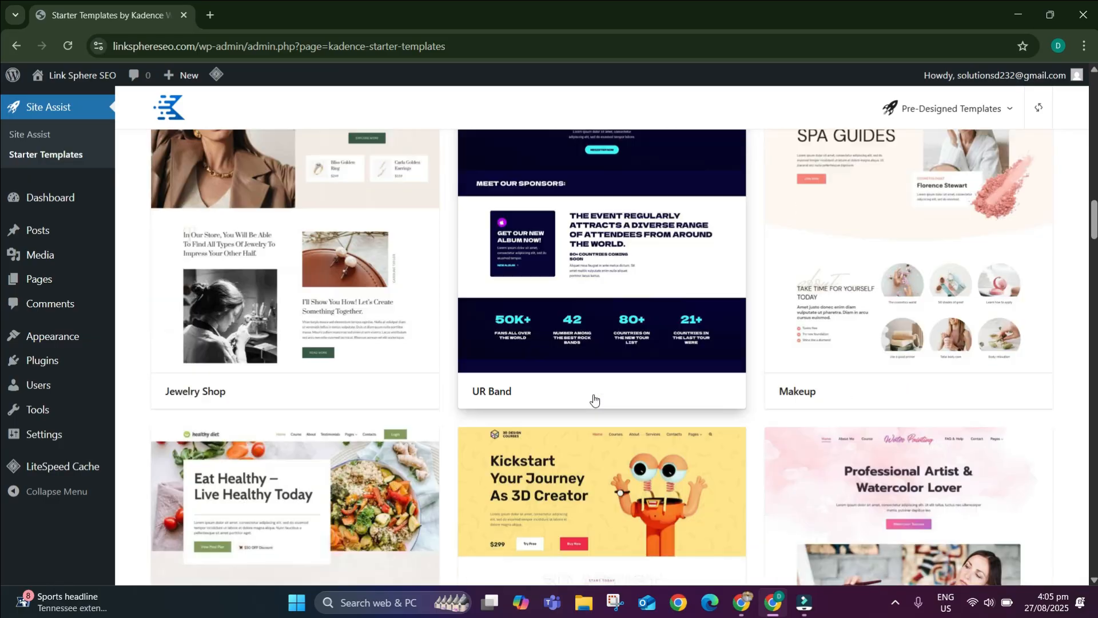
{"action": "scroll", "coordinate": [524, 420], "scroll_direction": "down", "scroll_amount": 3}
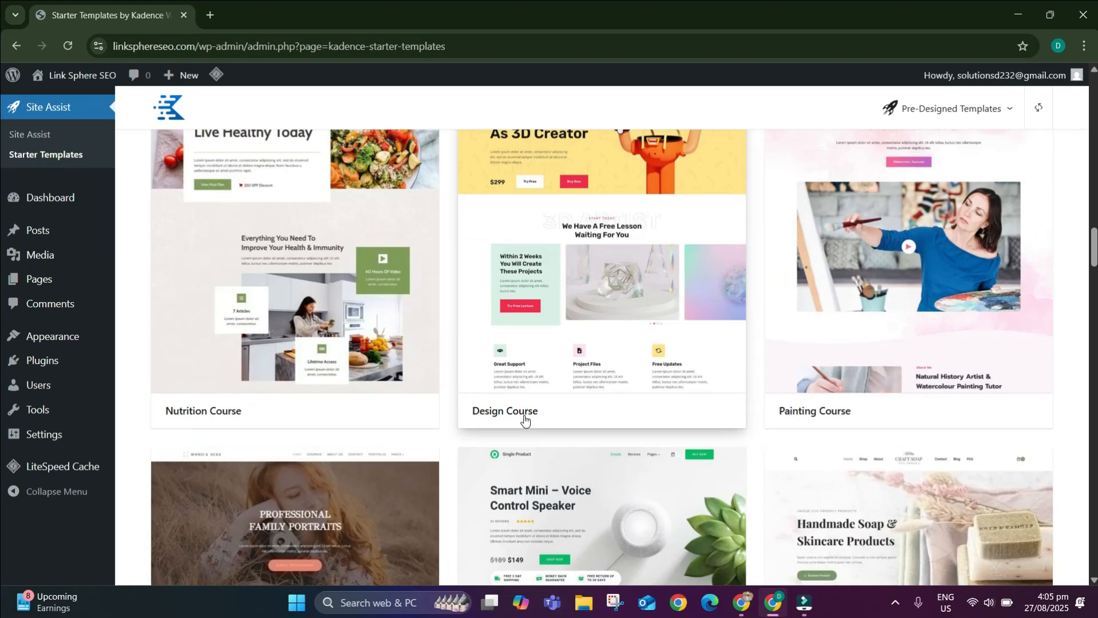
{"action": "scroll", "coordinate": [669, 326], "scroll_direction": "down", "scroll_amount": 5}
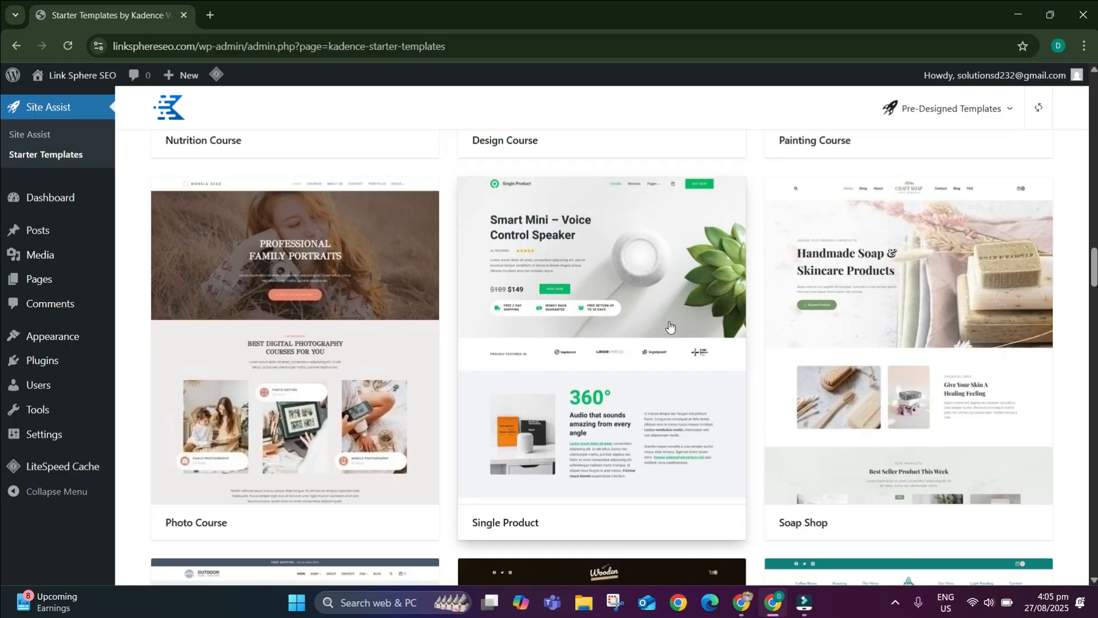
{"action": "scroll", "coordinate": [669, 326], "scroll_direction": "down", "scroll_amount": 5}
{"action": "scroll", "coordinate": [669, 326], "scroll_direction": "down", "scroll_amount": 5}
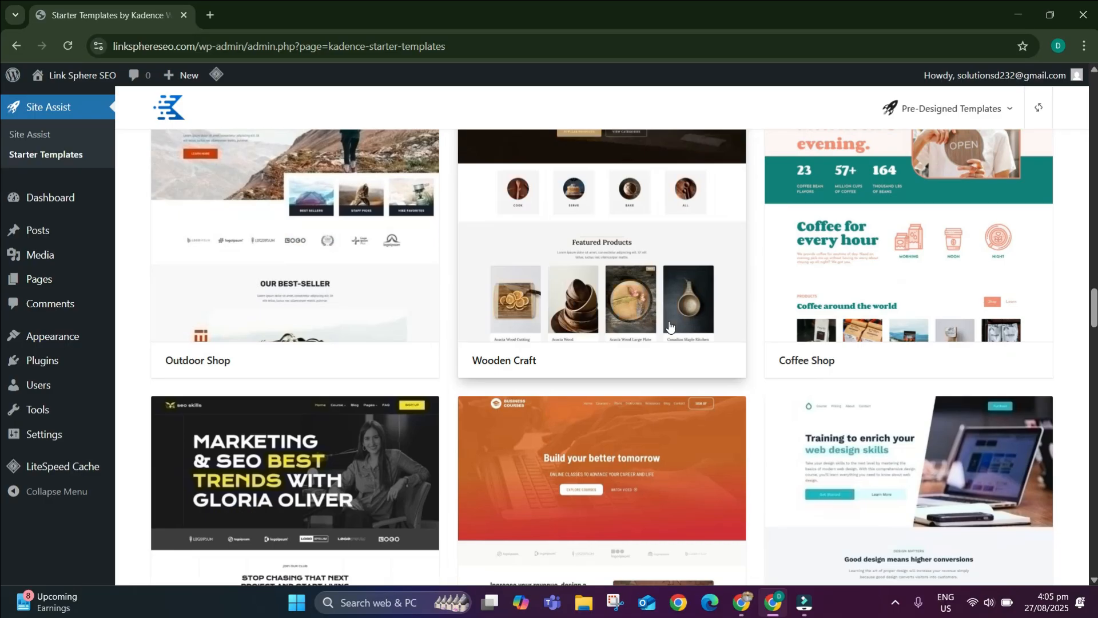
{"action": "scroll", "coordinate": [669, 326], "scroll_direction": "down", "scroll_amount": 7}
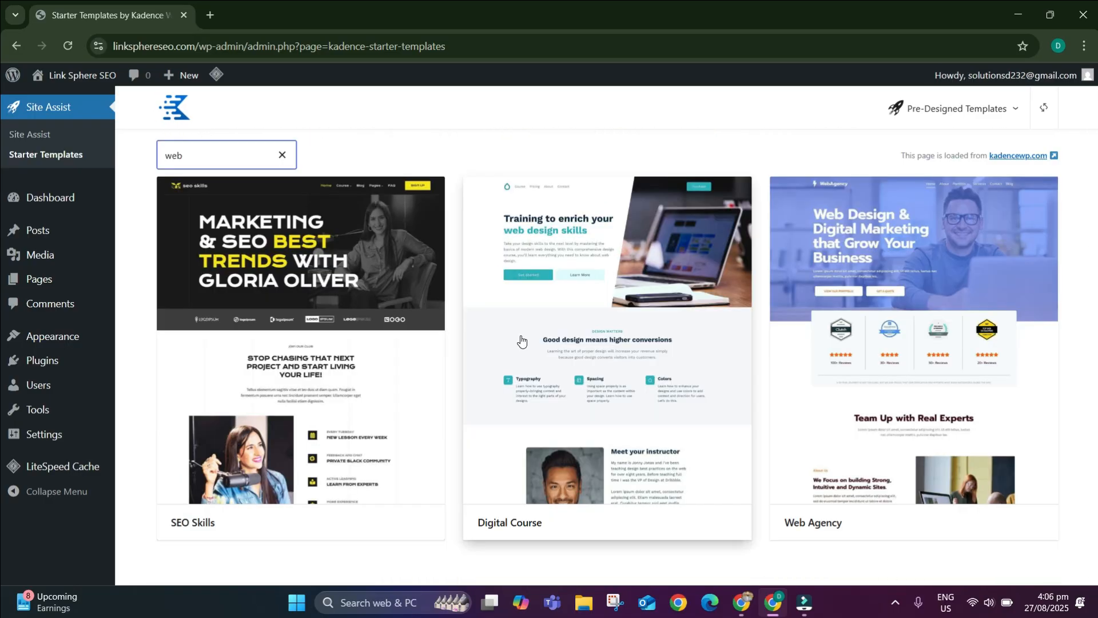
Preview Web Agency in orange, teal and blue-purple palettes, then apply dark blue.
{"action": "left_click", "coordinate": [971, 321]}
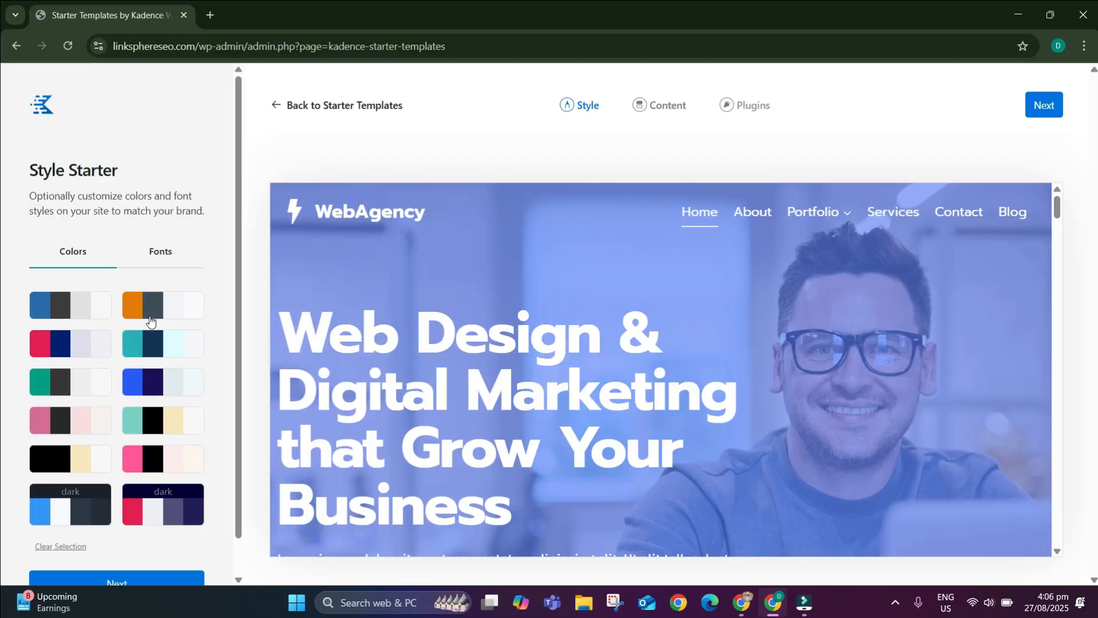
{"action": "scroll", "coordinate": [360, 320], "scroll_direction": "down", "scroll_amount": 3}
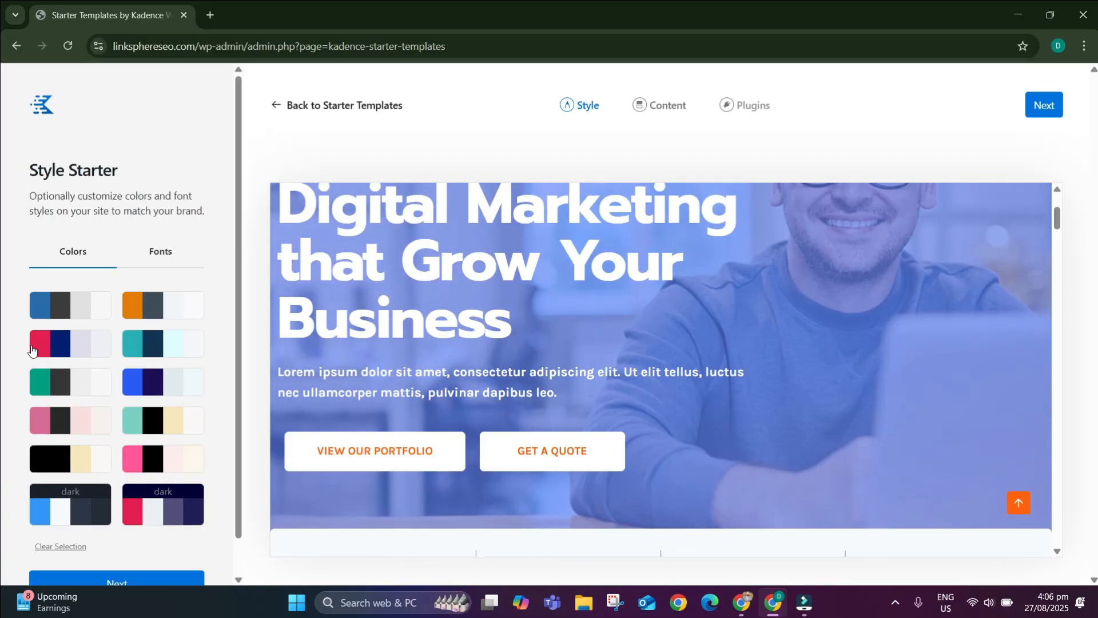
{"action": "scroll", "coordinate": [345, 303], "scroll_direction": "up", "scroll_amount": 3}
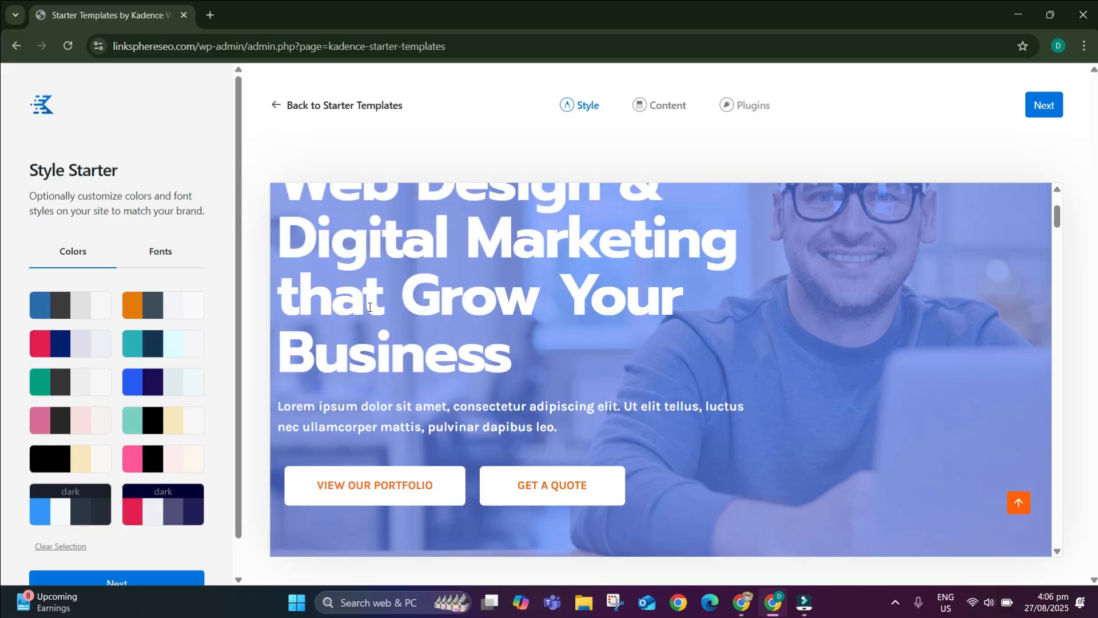
{"action": "left_click", "coordinate": [150, 308]}
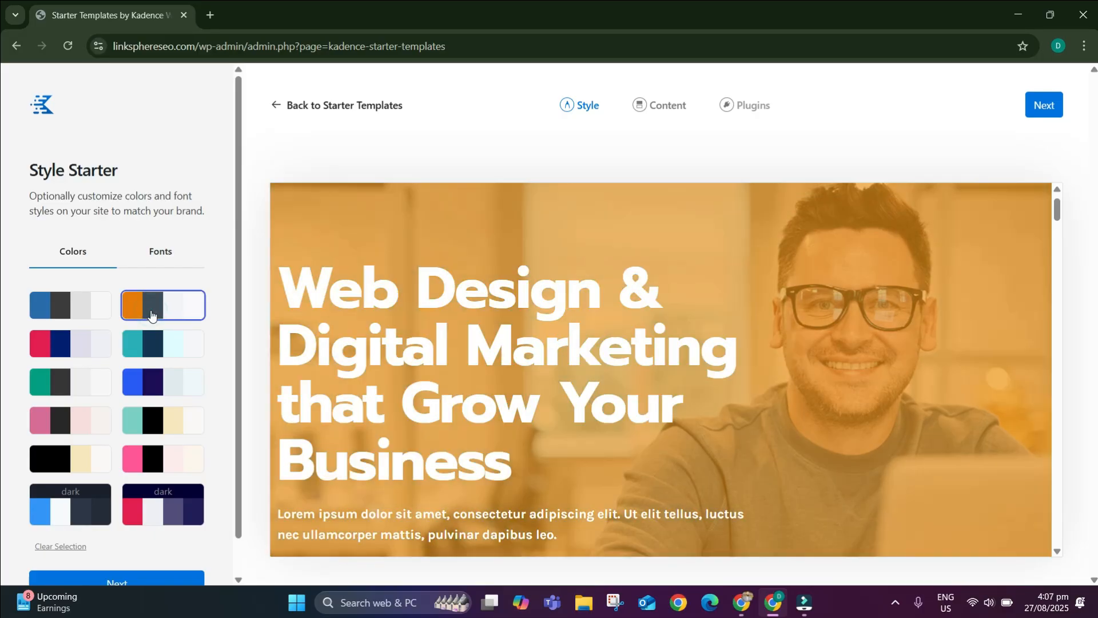
{"action": "left_click", "coordinate": [148, 352]}
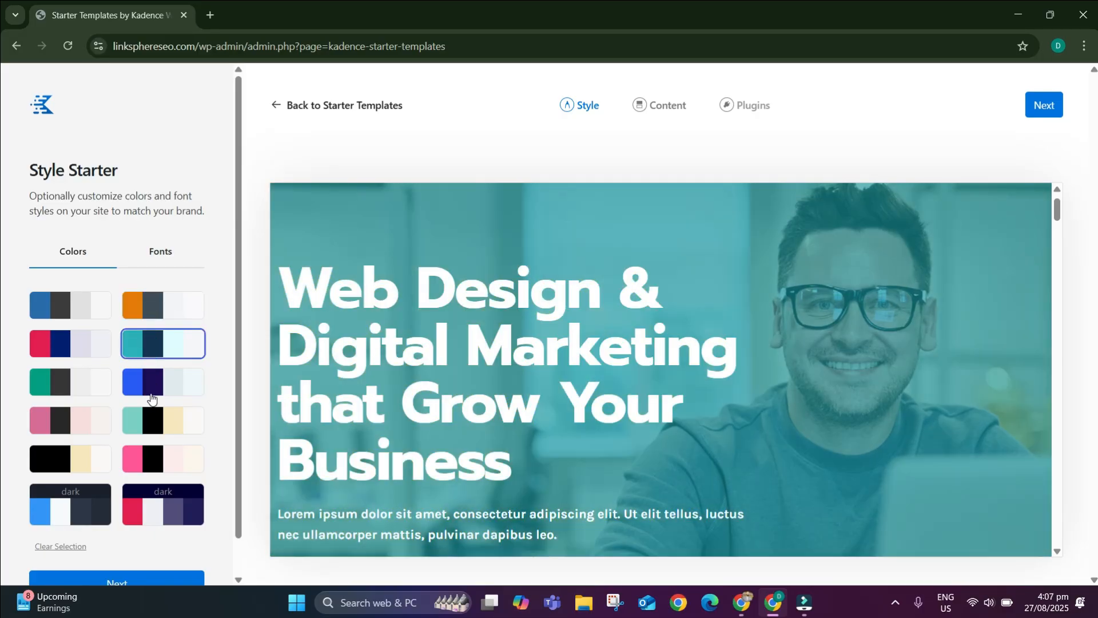
{"action": "left_click", "coordinate": [151, 382]}
{"action": "left_click", "coordinate": [152, 438]}
{"action": "left_click", "coordinate": [149, 492]}
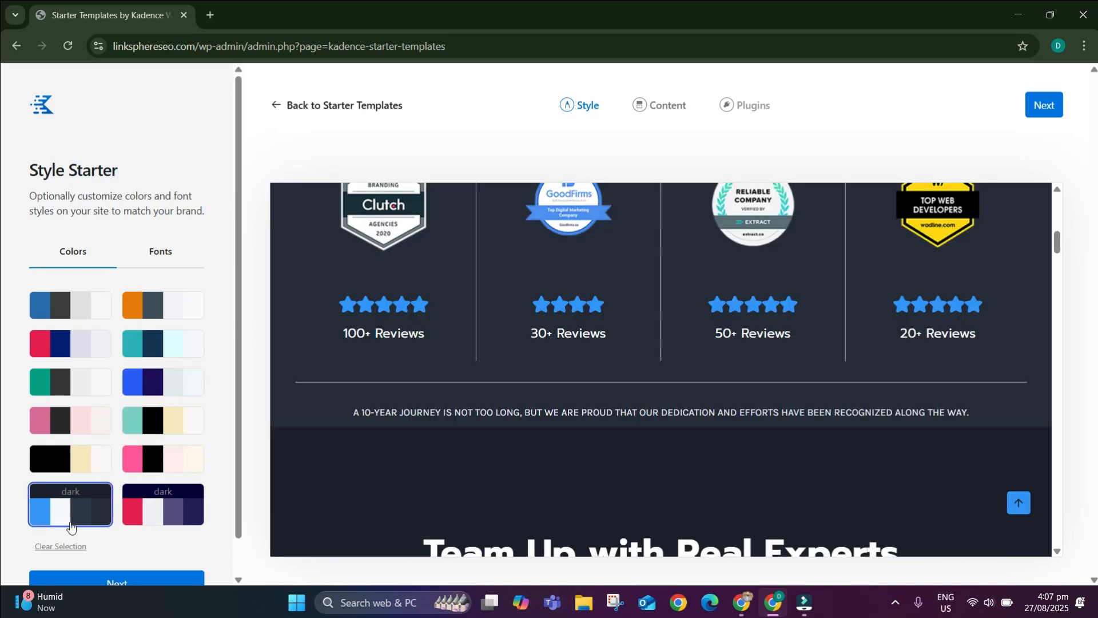
{"action": "scroll", "coordinate": [100, 423], "scroll_direction": "down", "scroll_amount": 1}
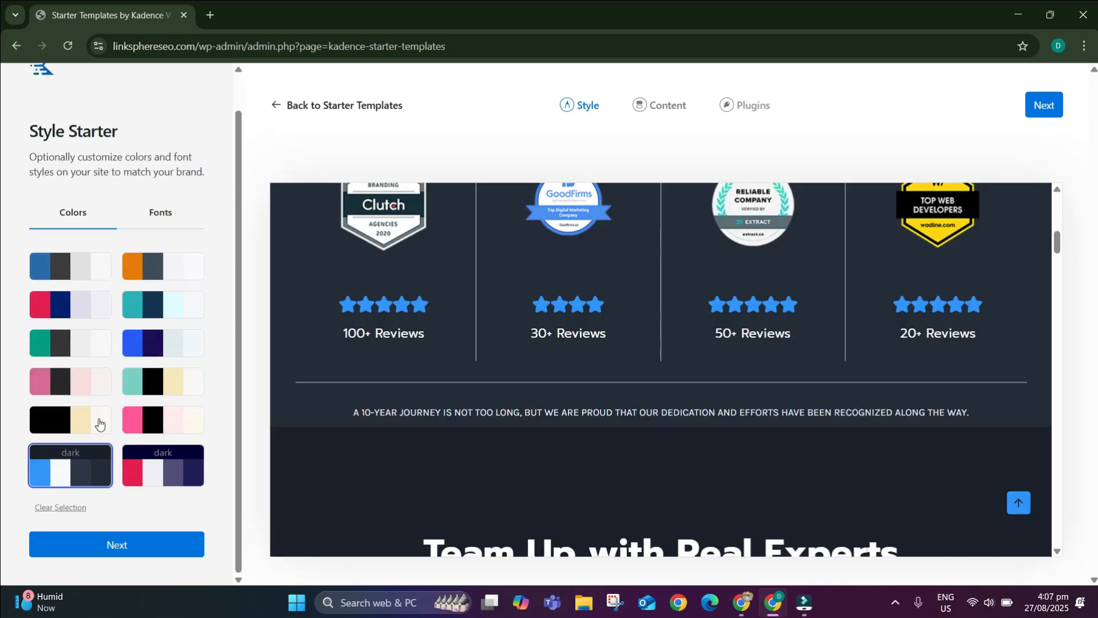
{"action": "left_click", "coordinate": [112, 541]}
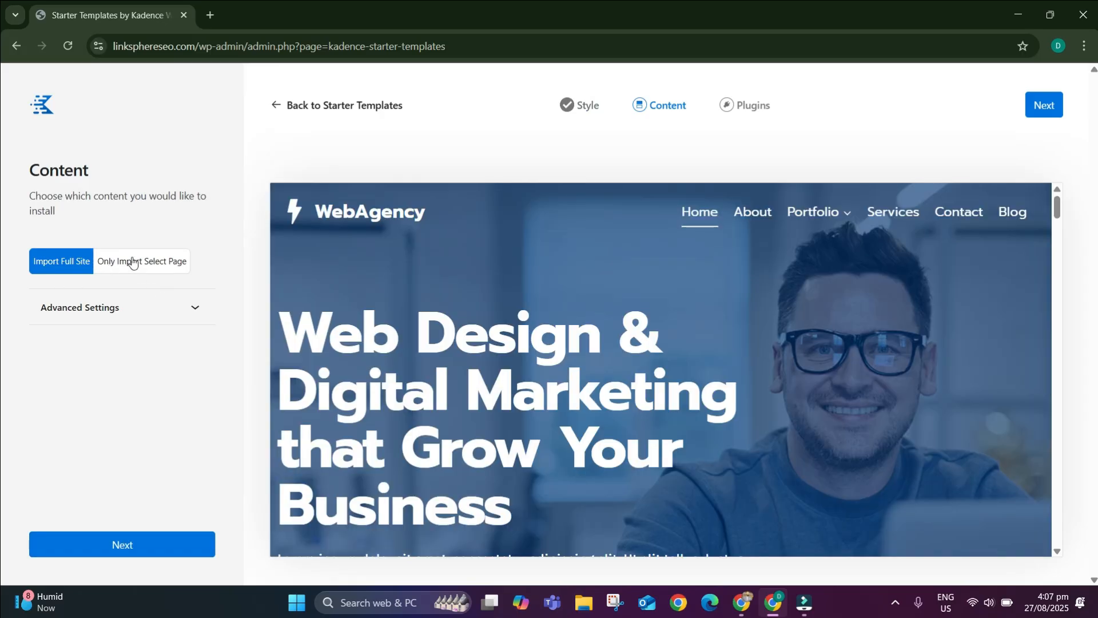
Keep Import Full Site with Advanced Settings collapsed and continue to Plugins.
{"action": "left_click", "coordinate": [135, 303]}
{"action": "left_click", "coordinate": [175, 297]}
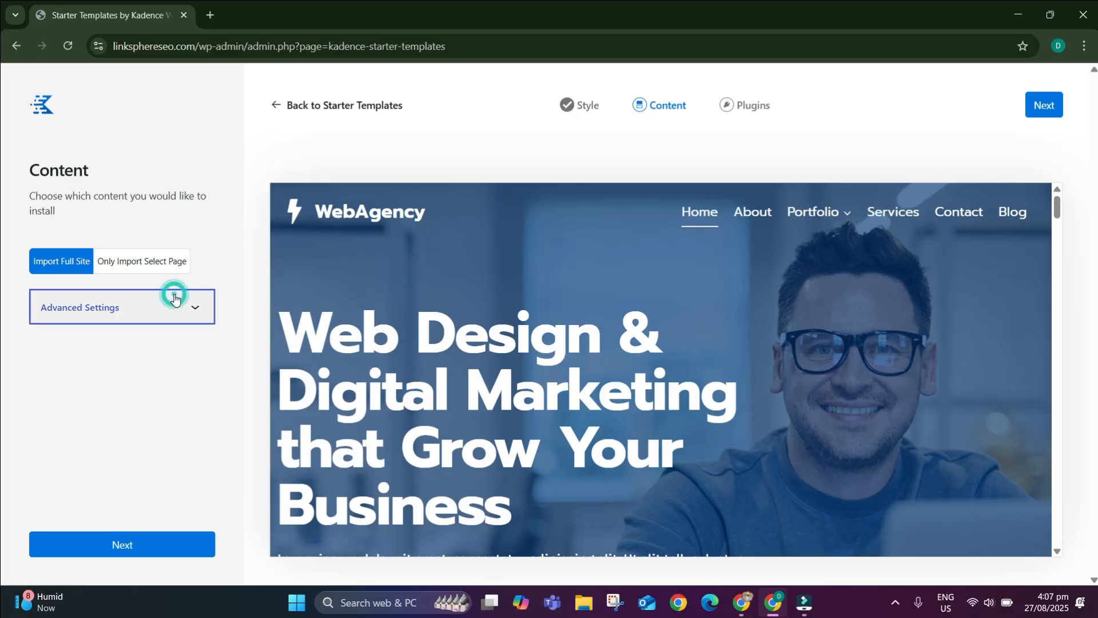
{"action": "left_click", "coordinate": [141, 547]}
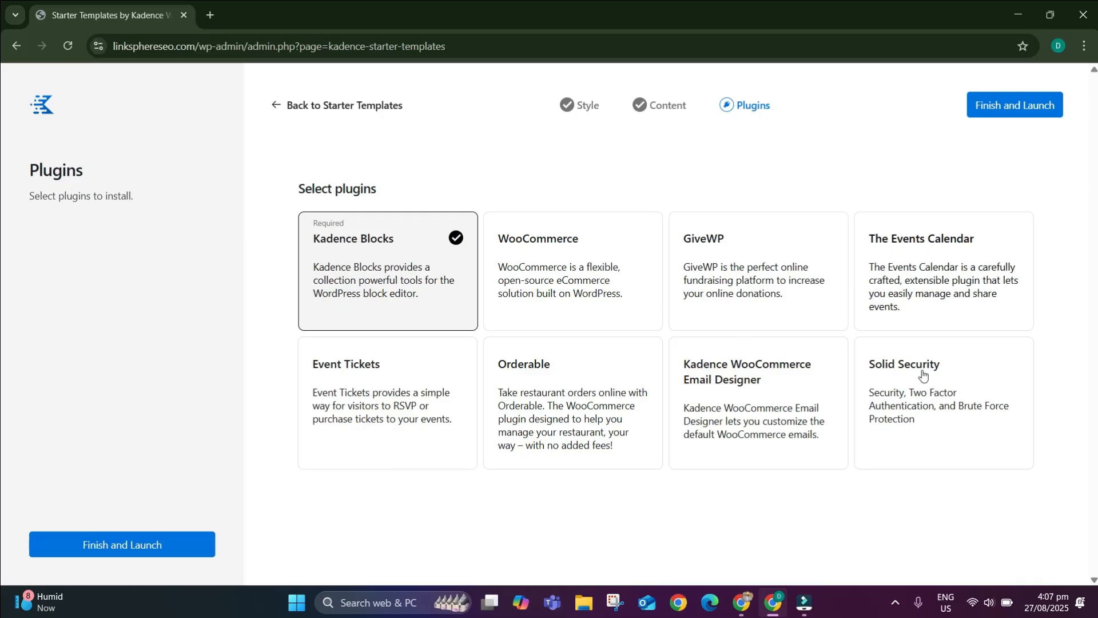
Launch the Web Agency import and confirm overwriting the existing site.
{"action": "left_click", "coordinate": [143, 549]}
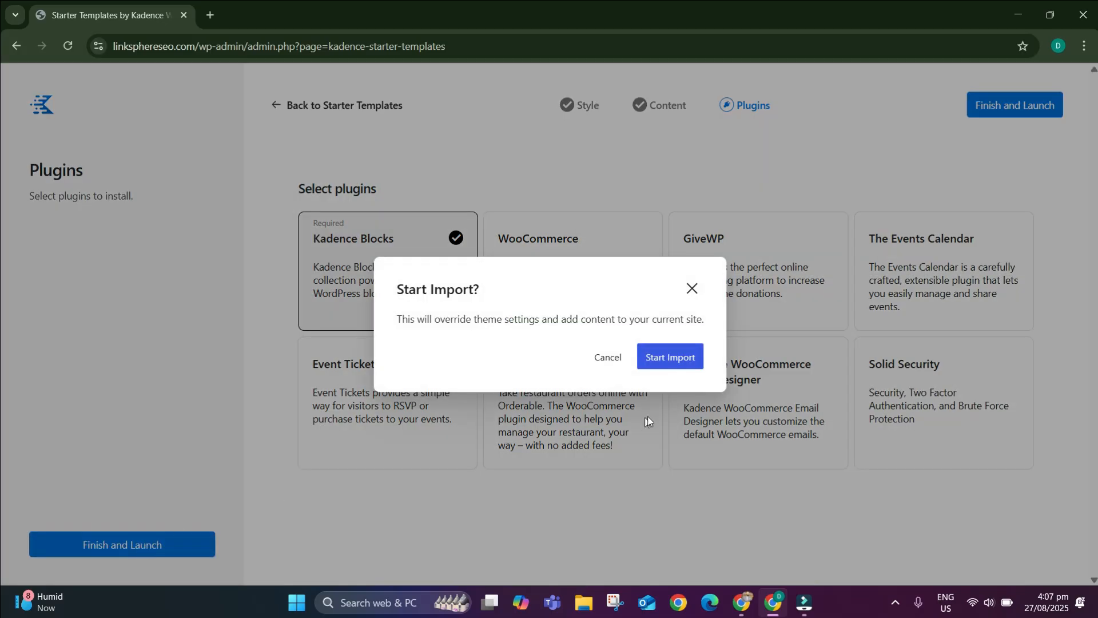
{"action": "left_click", "coordinate": [686, 365]}
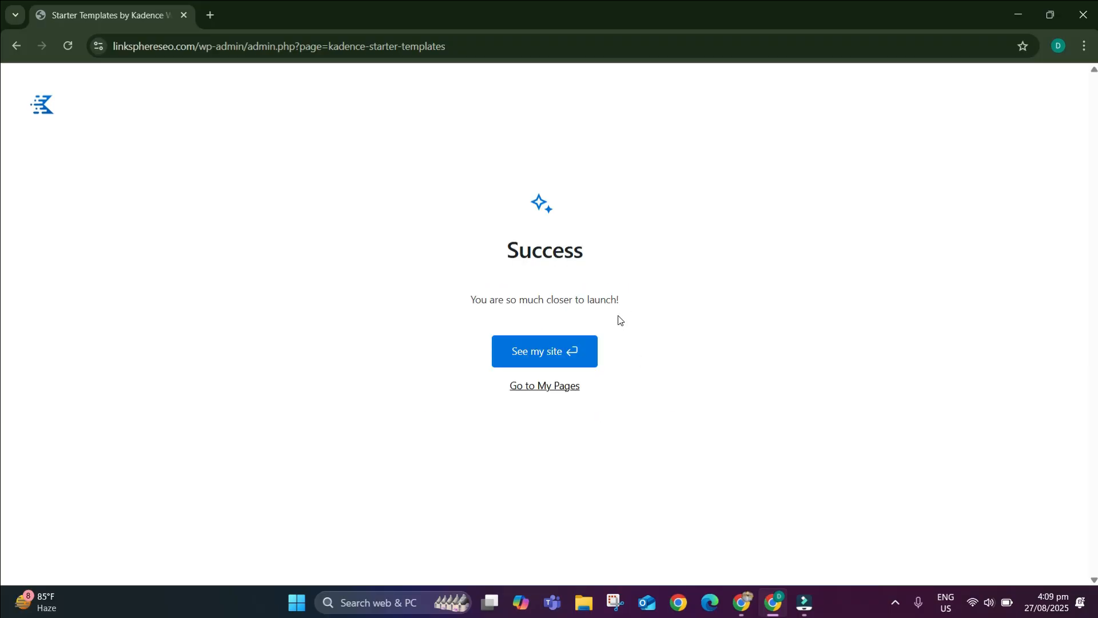
Open the live Link Sphere SEO homepage and scroll through the dark Web Agency design.
{"action": "left_click", "coordinate": [544, 351]}
{"action": "scroll", "coordinate": [348, 371], "scroll_direction": "down", "scroll_amount": 10}
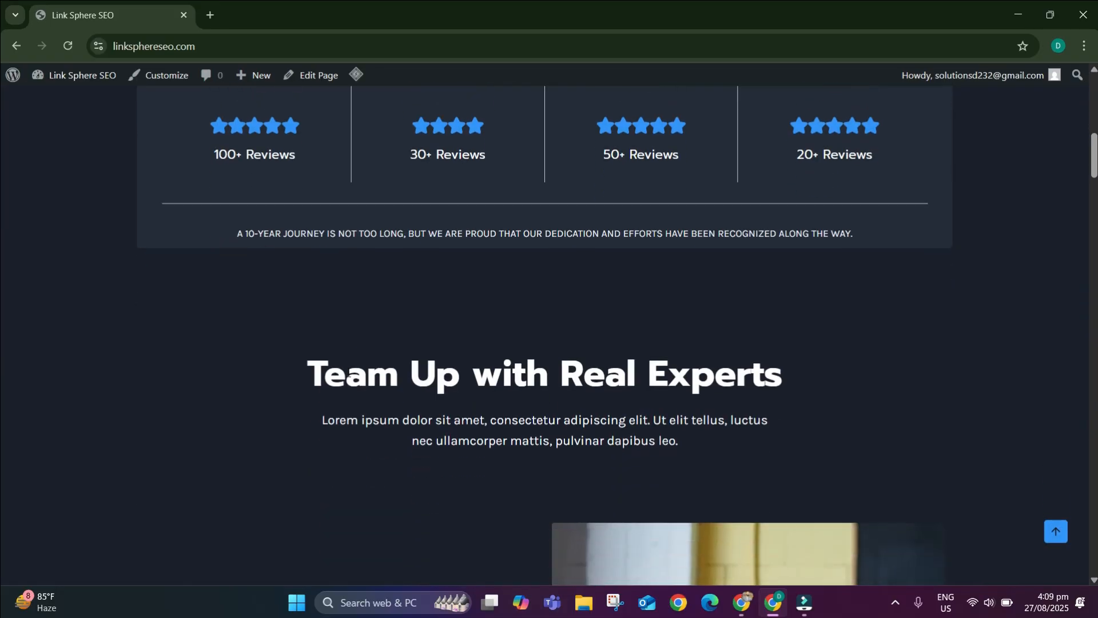
{"action": "scroll", "coordinate": [348, 372], "scroll_direction": "down", "scroll_amount": 15}
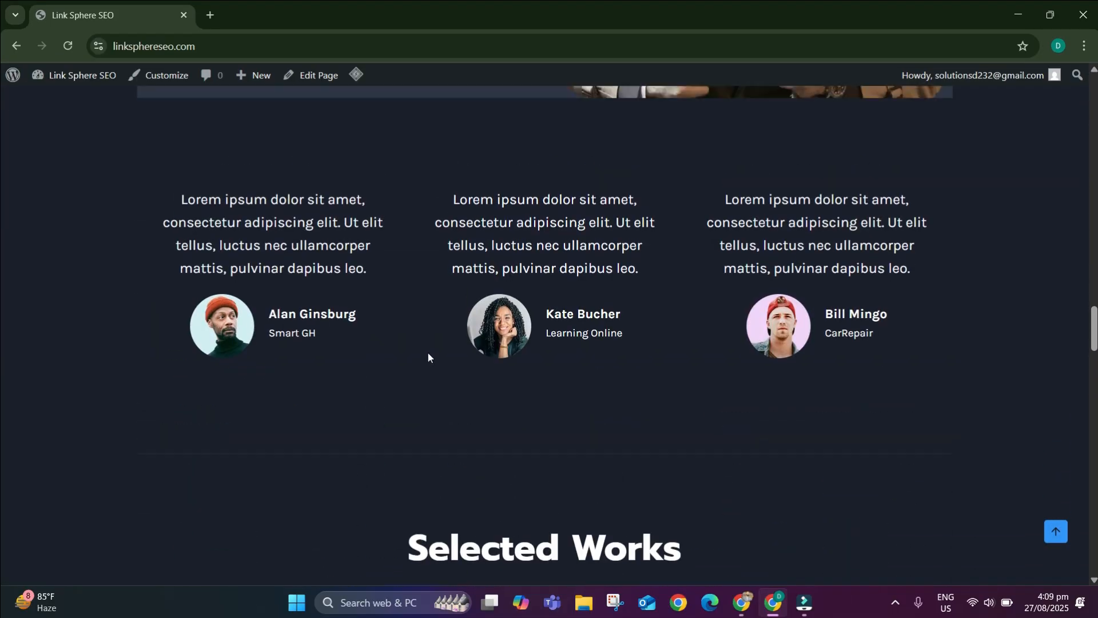
{"action": "scroll", "coordinate": [427, 356], "scroll_direction": "down", "scroll_amount": 15}
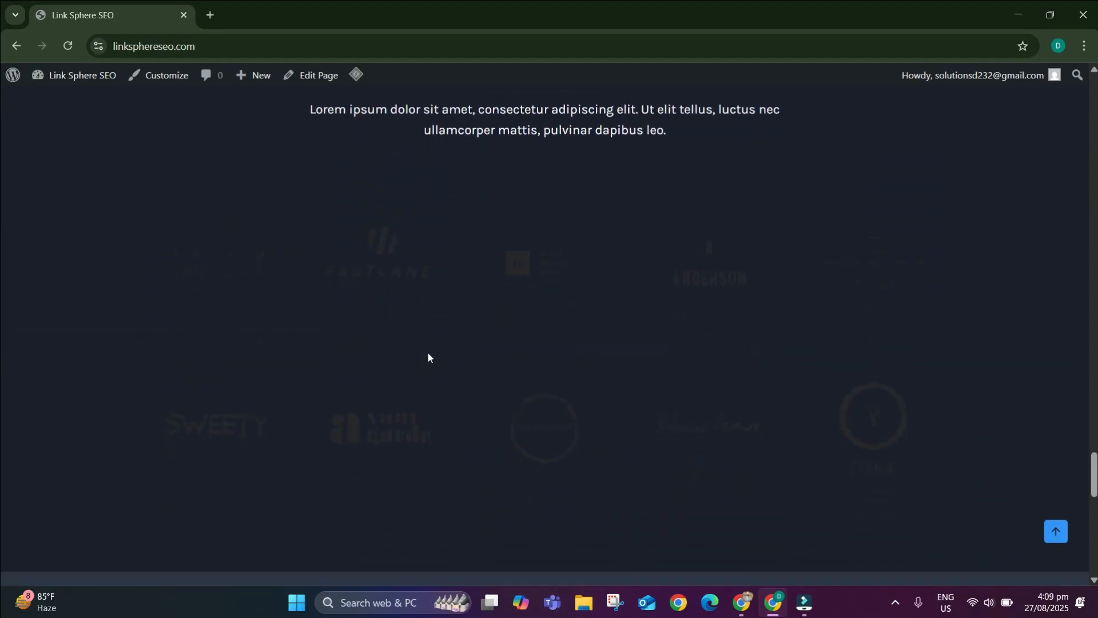
{"action": "scroll", "coordinate": [400, 361], "scroll_direction": "up", "scroll_amount": 4}
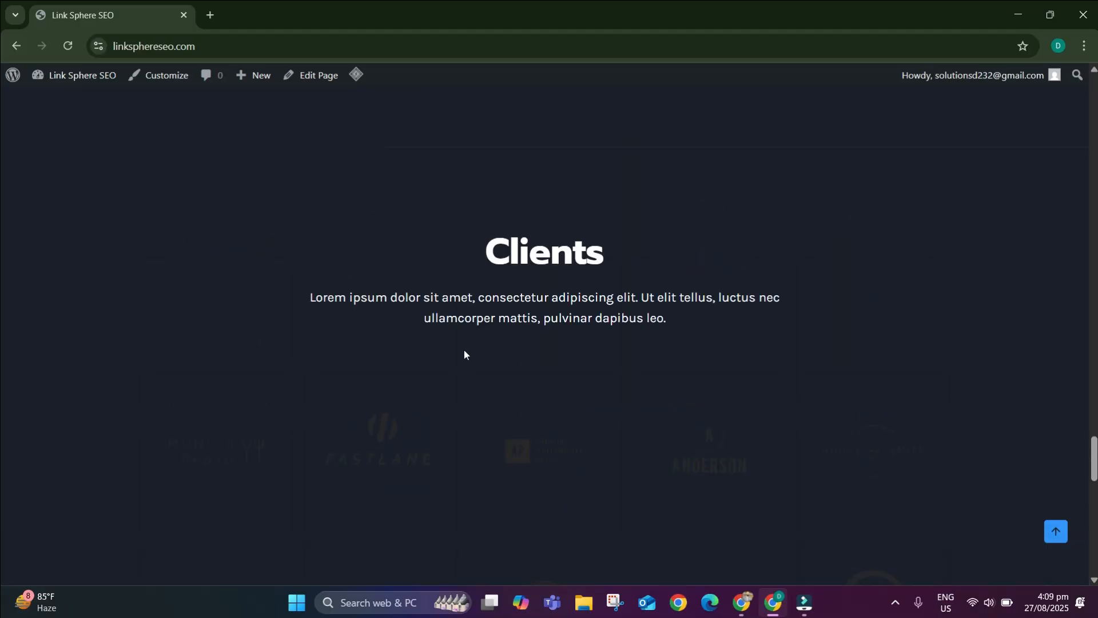
{"action": "scroll", "coordinate": [465, 355], "scroll_direction": "up", "scroll_amount": 20}
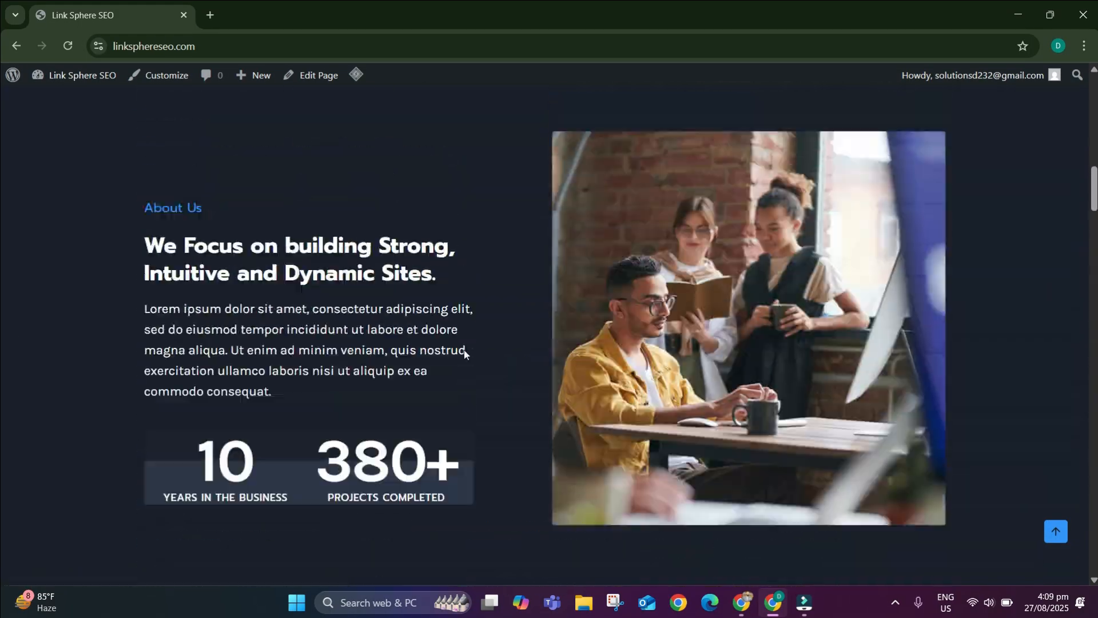
{"action": "scroll", "coordinate": [464, 354], "scroll_direction": "up", "scroll_amount": 10}
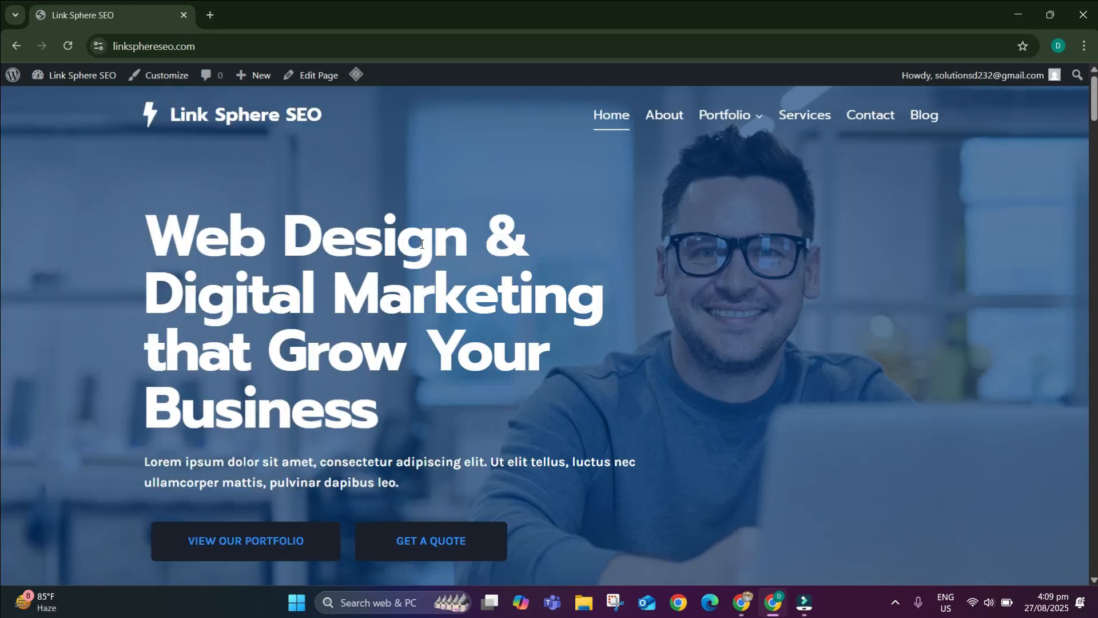